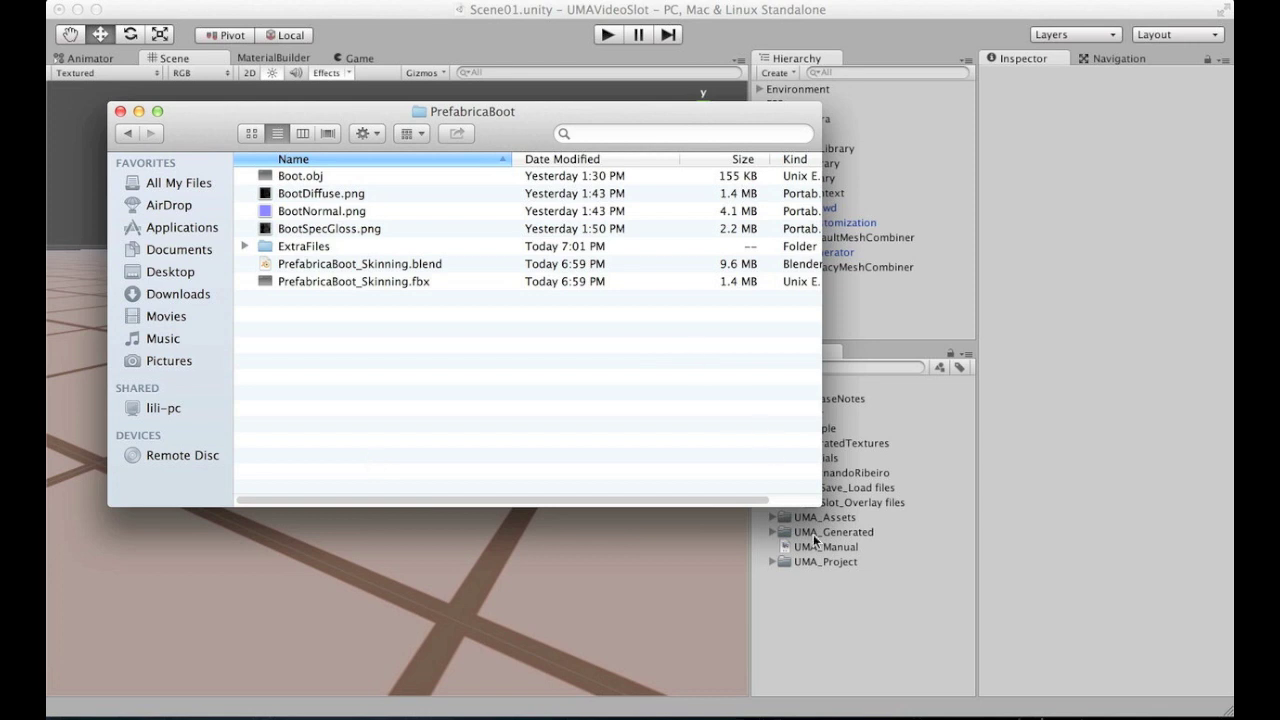
Drag BootDiffuse.png, BootNormal.png and BootSpecGloss.png from a shrunken Finder window into Unity's Project panel
{"action": "left_click_drag", "start_coordinate": [816, 505], "coordinate": [700, 381]}
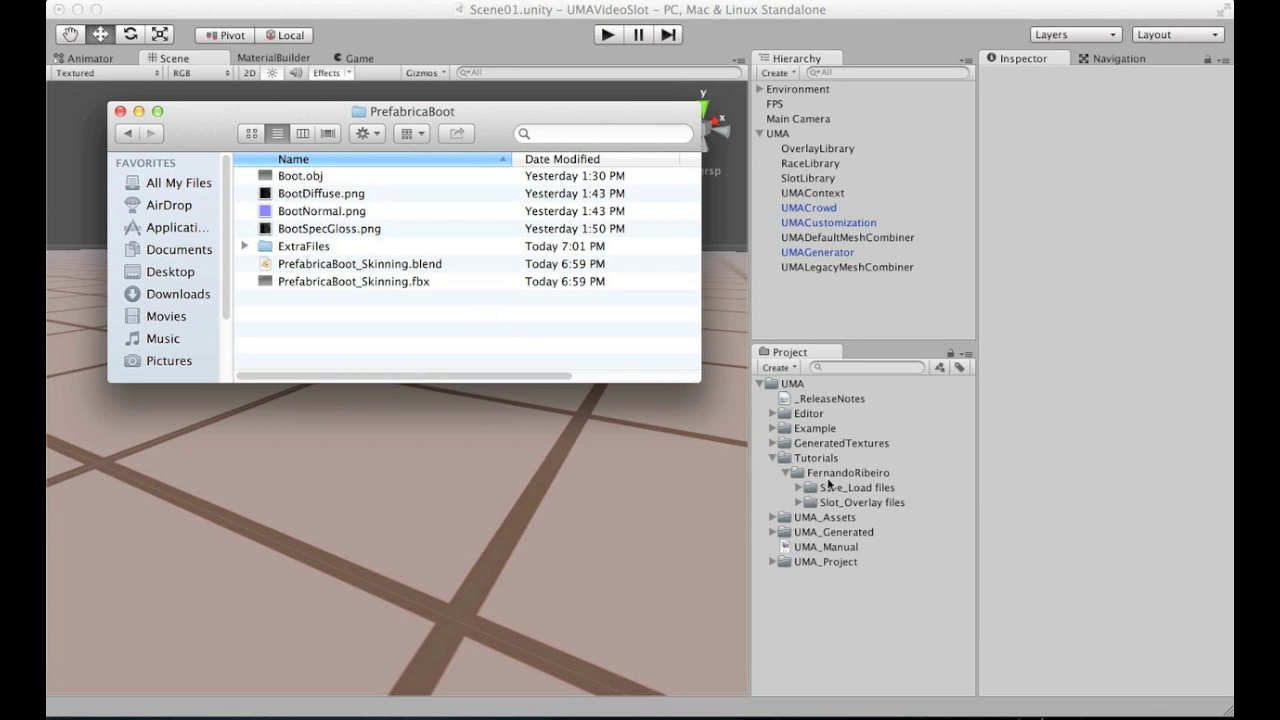
{"action": "left_click", "coordinate": [331, 194]}
{"action": "left_click", "coordinate": [337, 229], "text": "shift"}
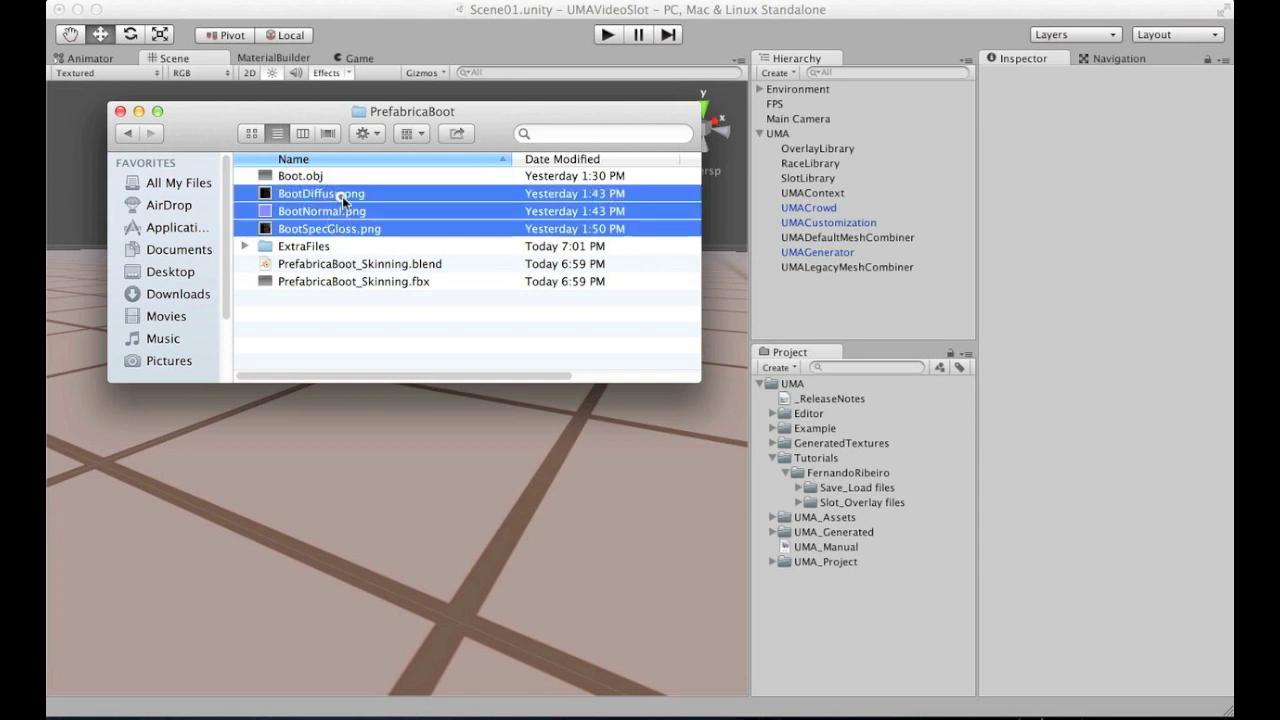
{"action": "left_click_drag", "start_coordinate": [343, 200], "coordinate": [866, 565]}
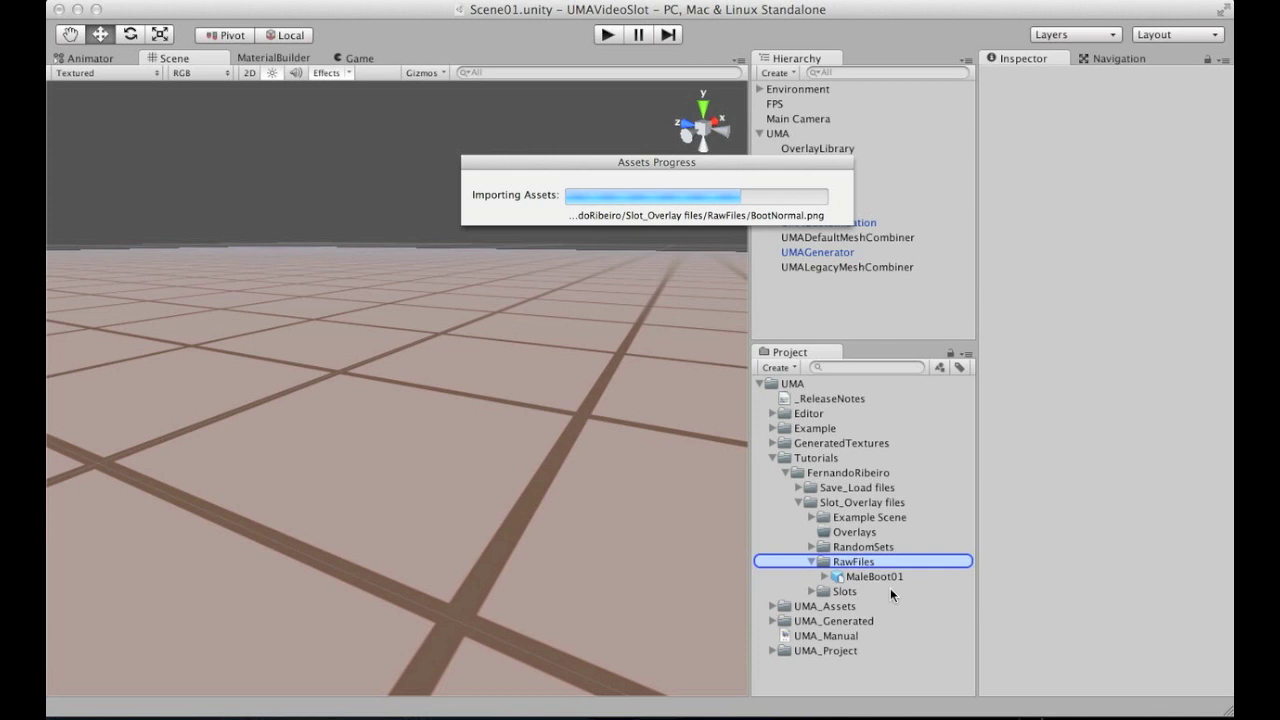
Review the import settings of BootDiffuse, BootNormal and BootSpecGloss in RawFiles, then select all three
{"action": "scroll", "coordinate": [892, 594], "scroll_direction": "down", "scroll_amount": 1}
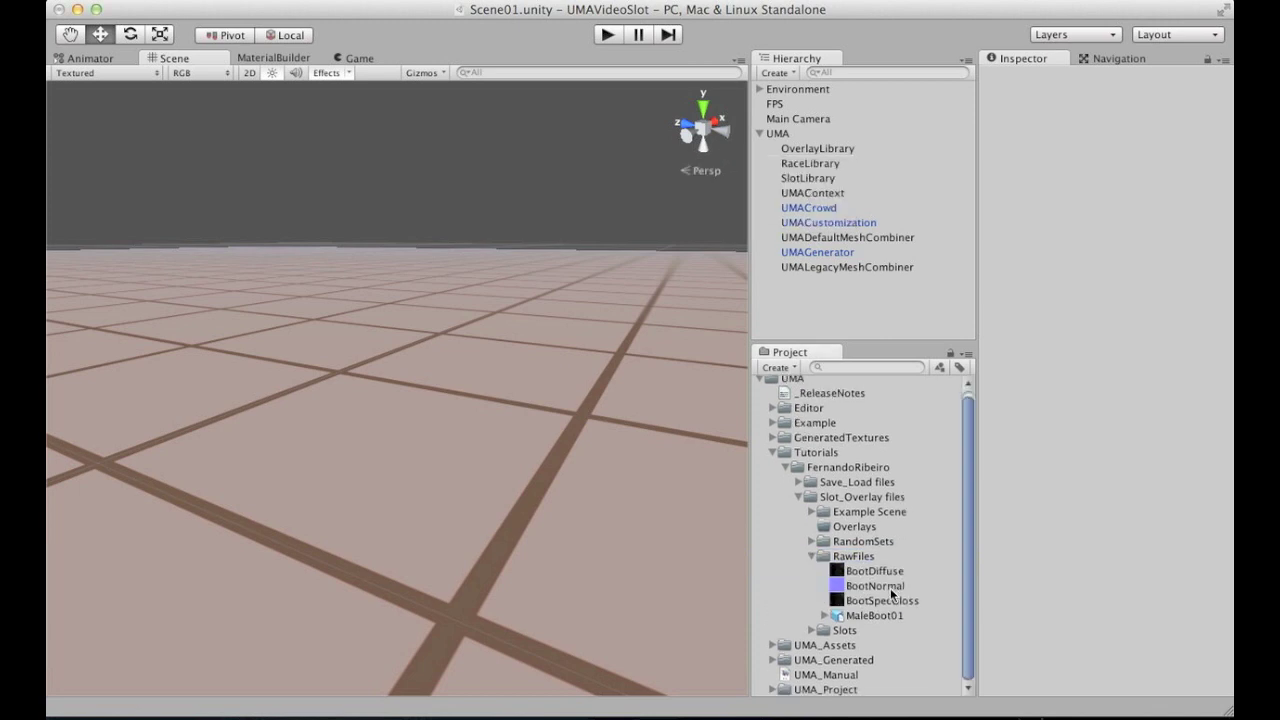
{"action": "left_click", "coordinate": [866, 573]}
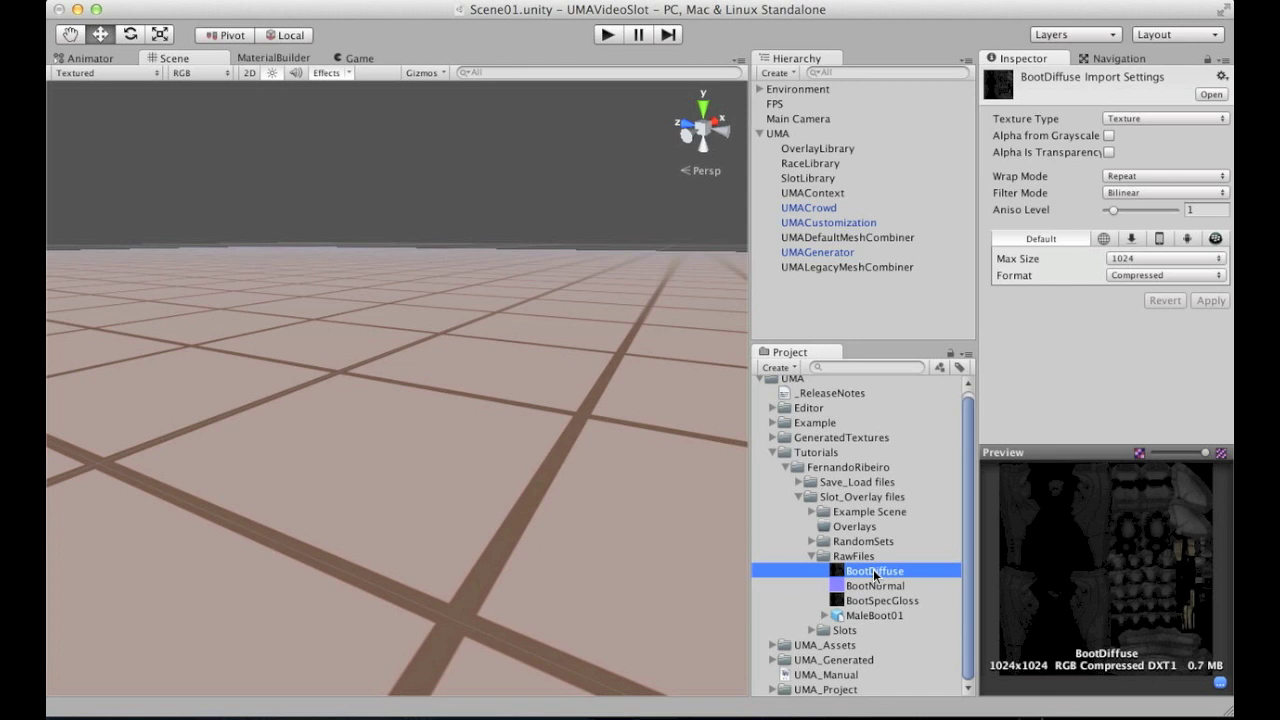
{"action": "left_click", "coordinate": [879, 586]}
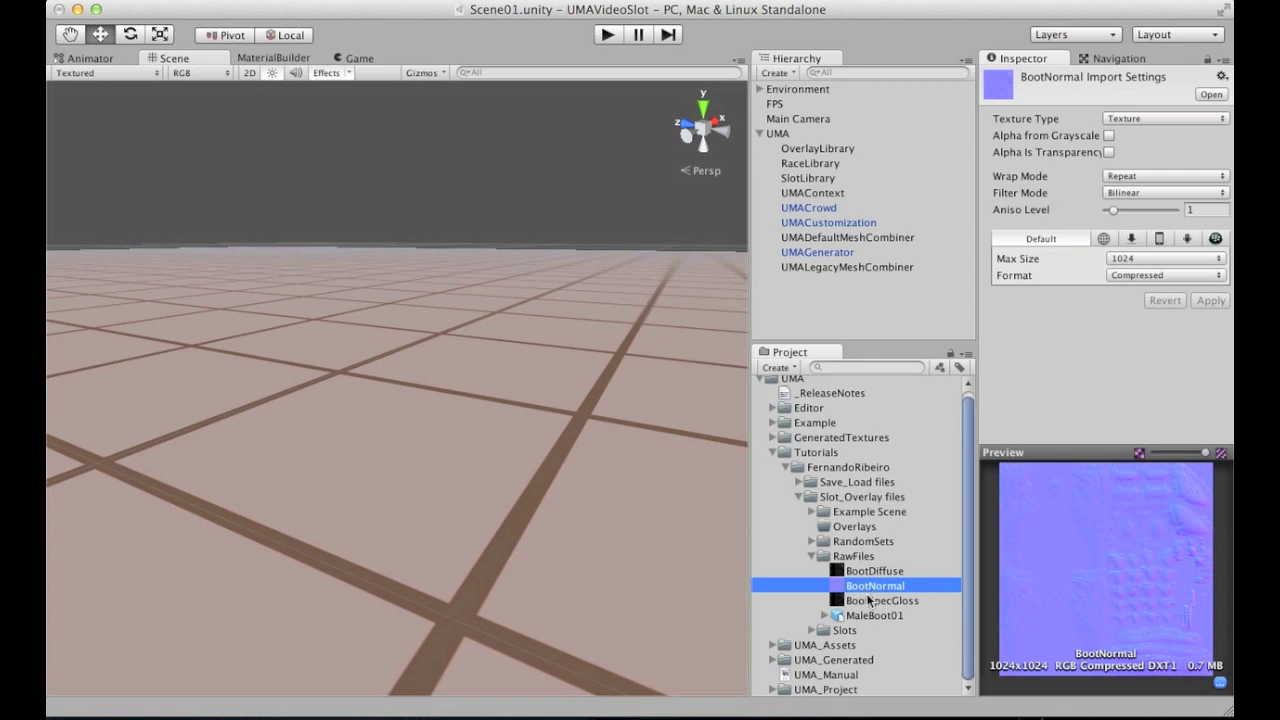
{"action": "left_click", "coordinate": [869, 601]}
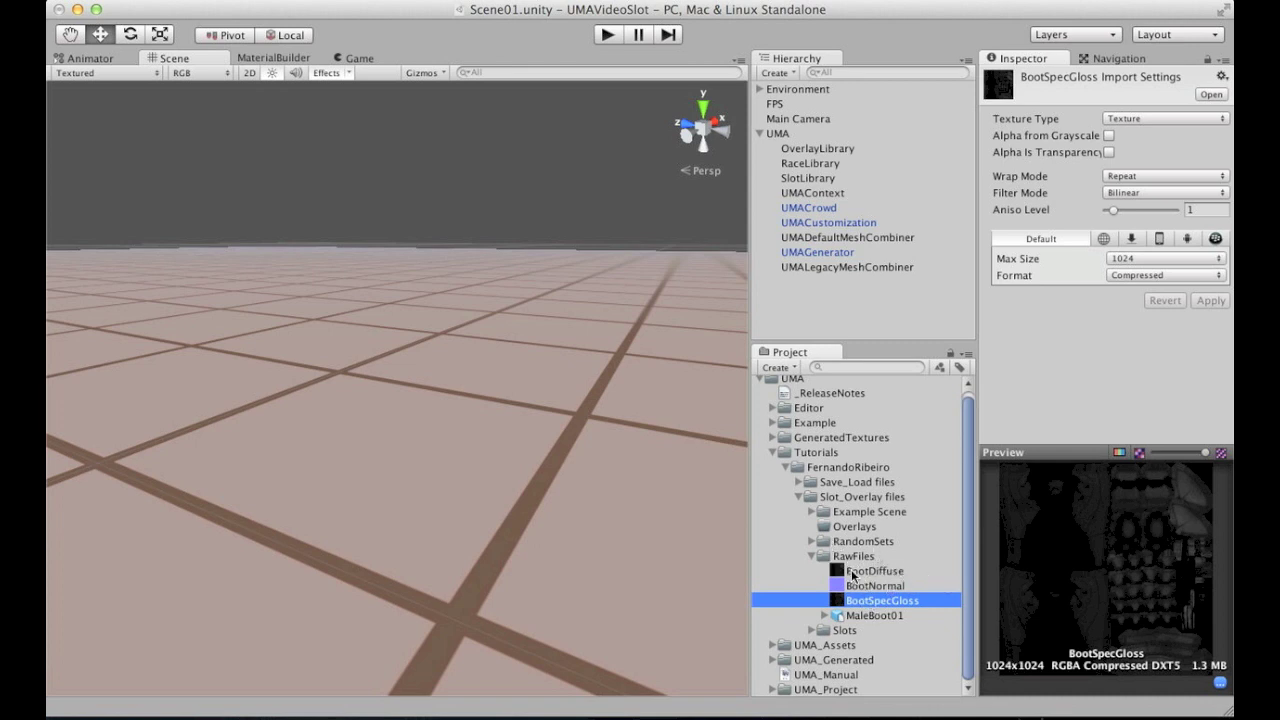
{"action": "left_click", "coordinate": [851, 572], "text": "shift"}
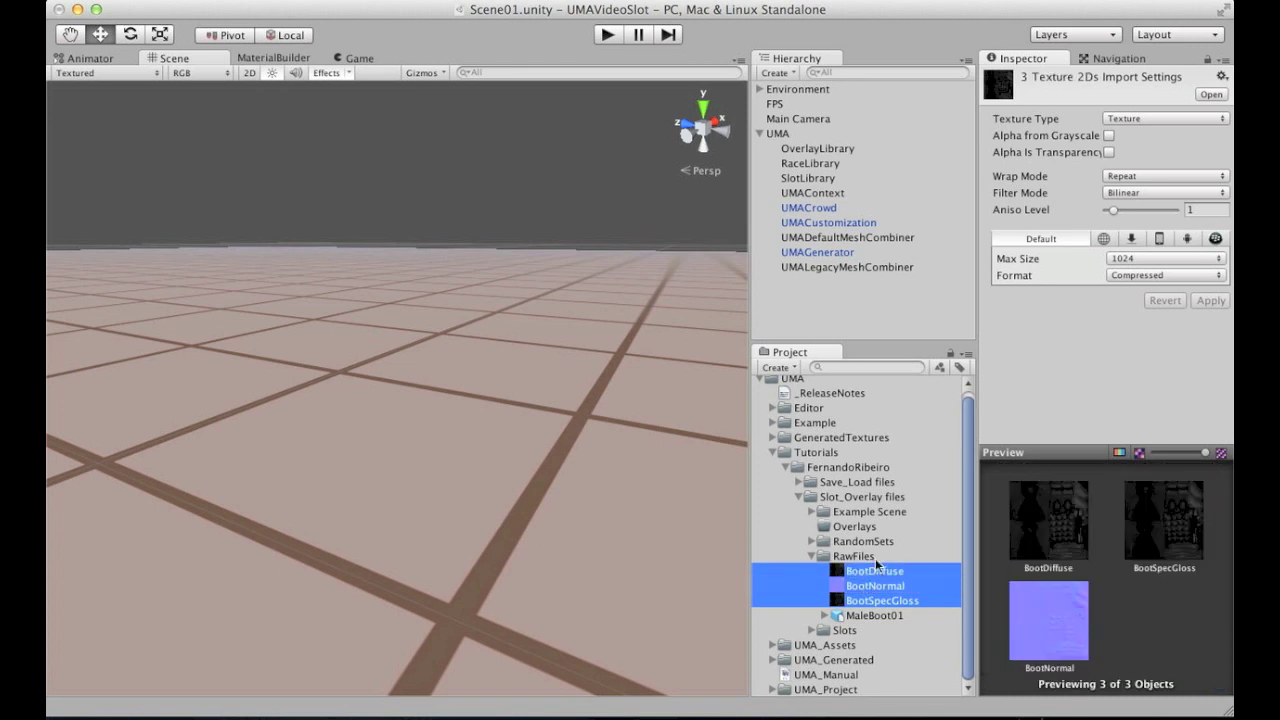
Set the three boot textures' Format to Truecolor, apply, and deselect them
{"action": "left_click", "coordinate": [1129, 277]}
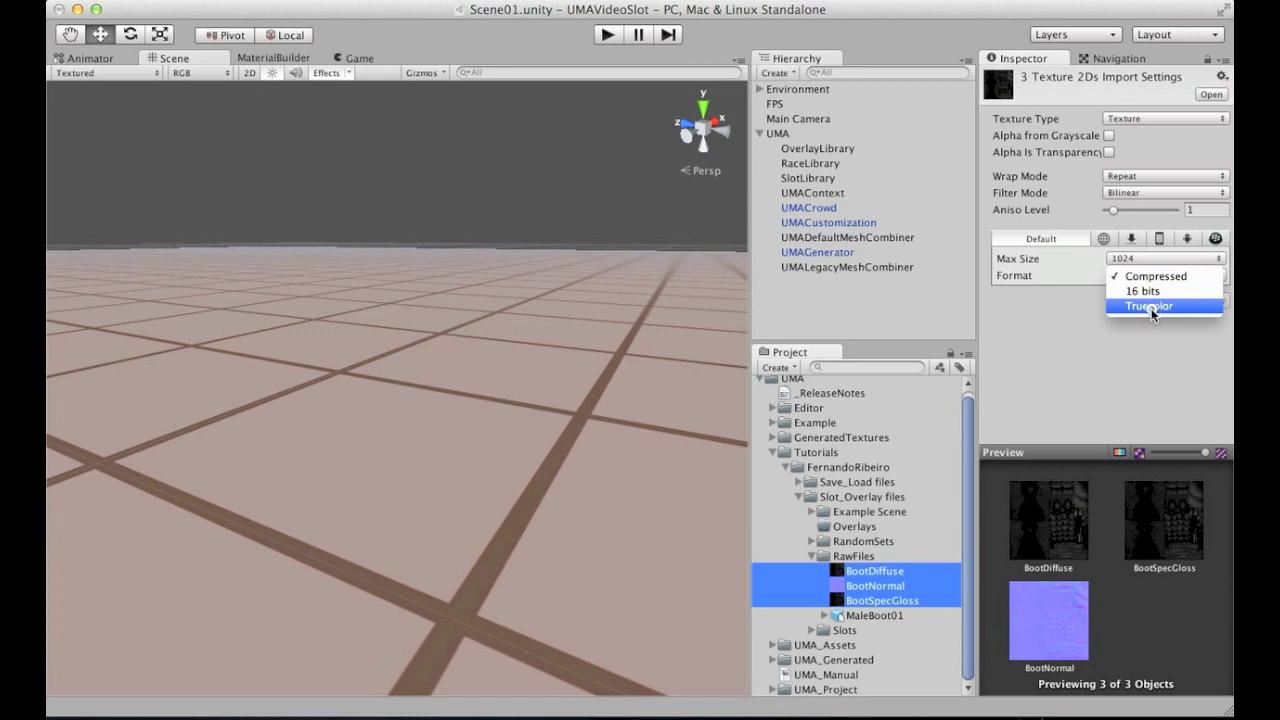
{"action": "left_click", "coordinate": [1154, 305]}
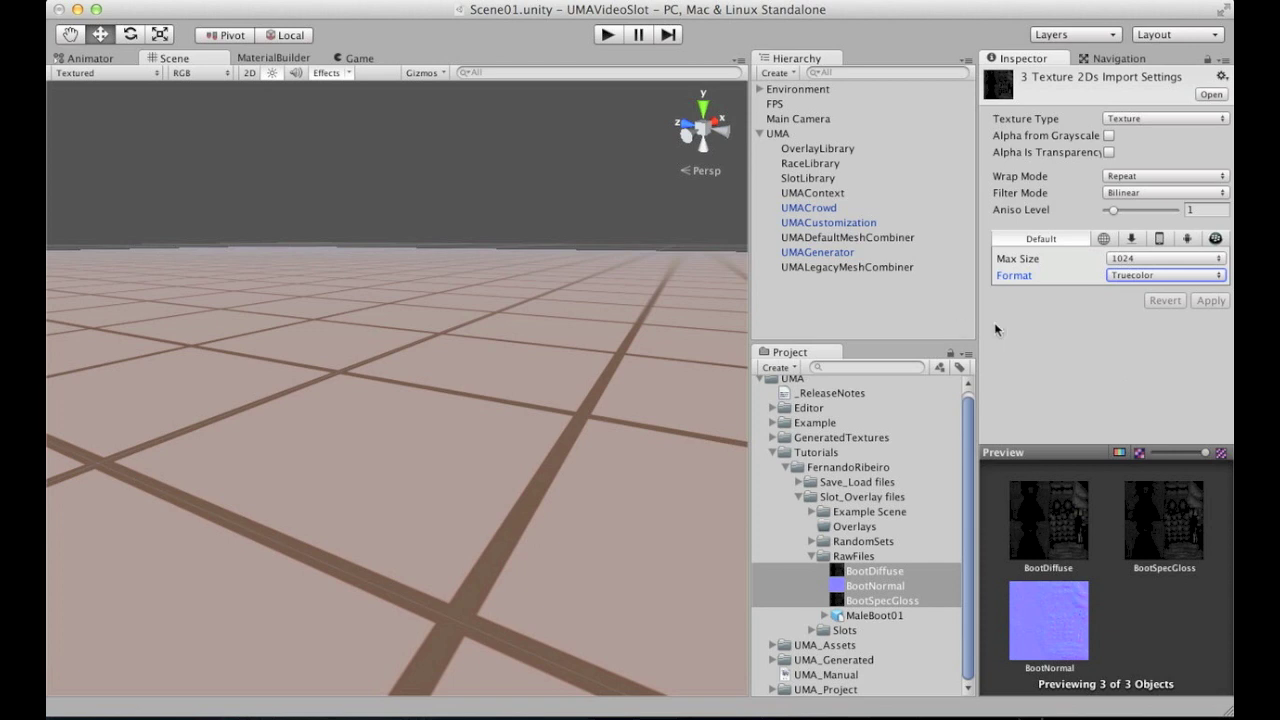
{"action": "left_click", "coordinate": [1057, 327]}
{"action": "left_click", "coordinate": [836, 294]}
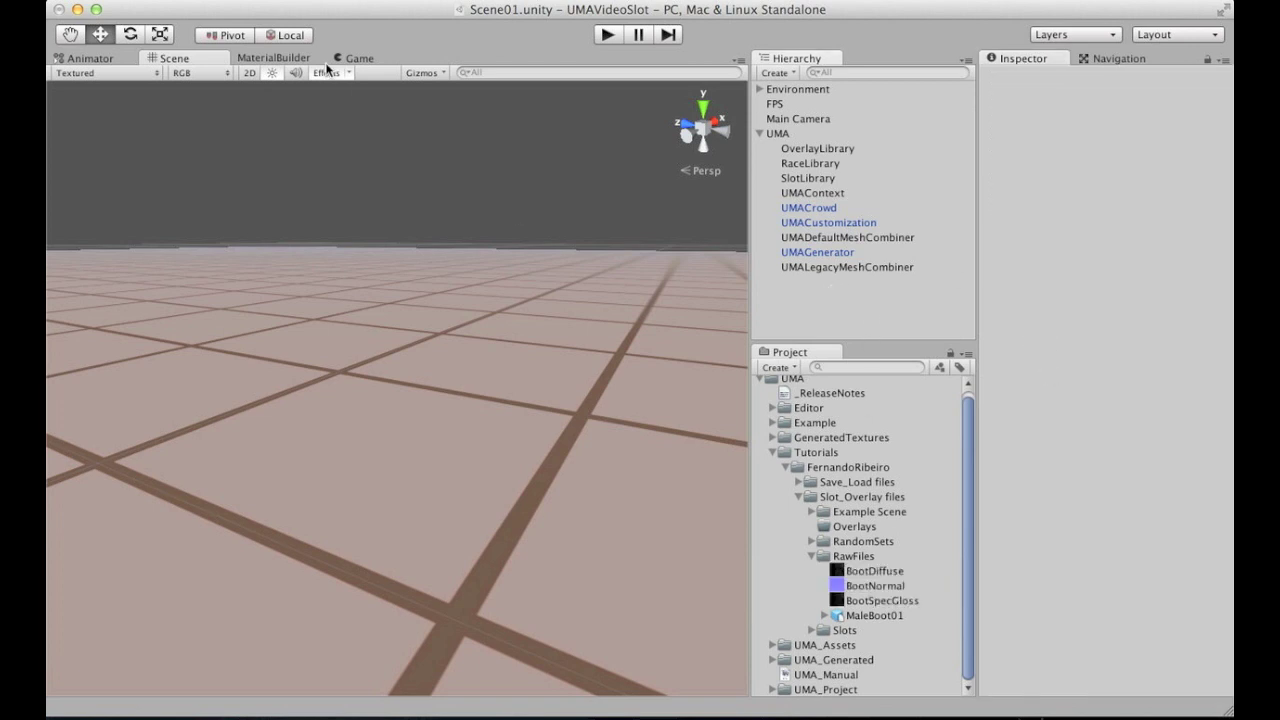
Show the MaterialBuilder view and rename BootDiffuse to Boot_Diffuse
{"action": "left_click", "coordinate": [275, 57]}
{"action": "left_click", "coordinate": [874, 570]}
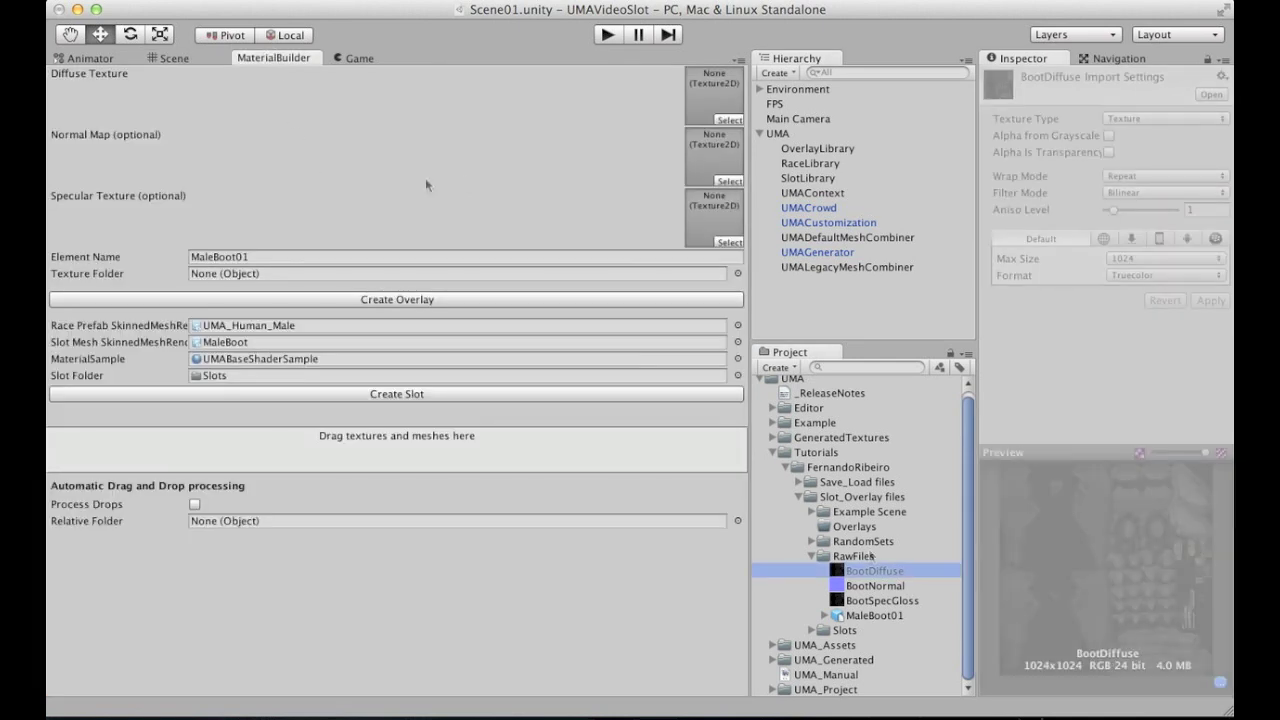
{"action": "key", "text": "Return"}
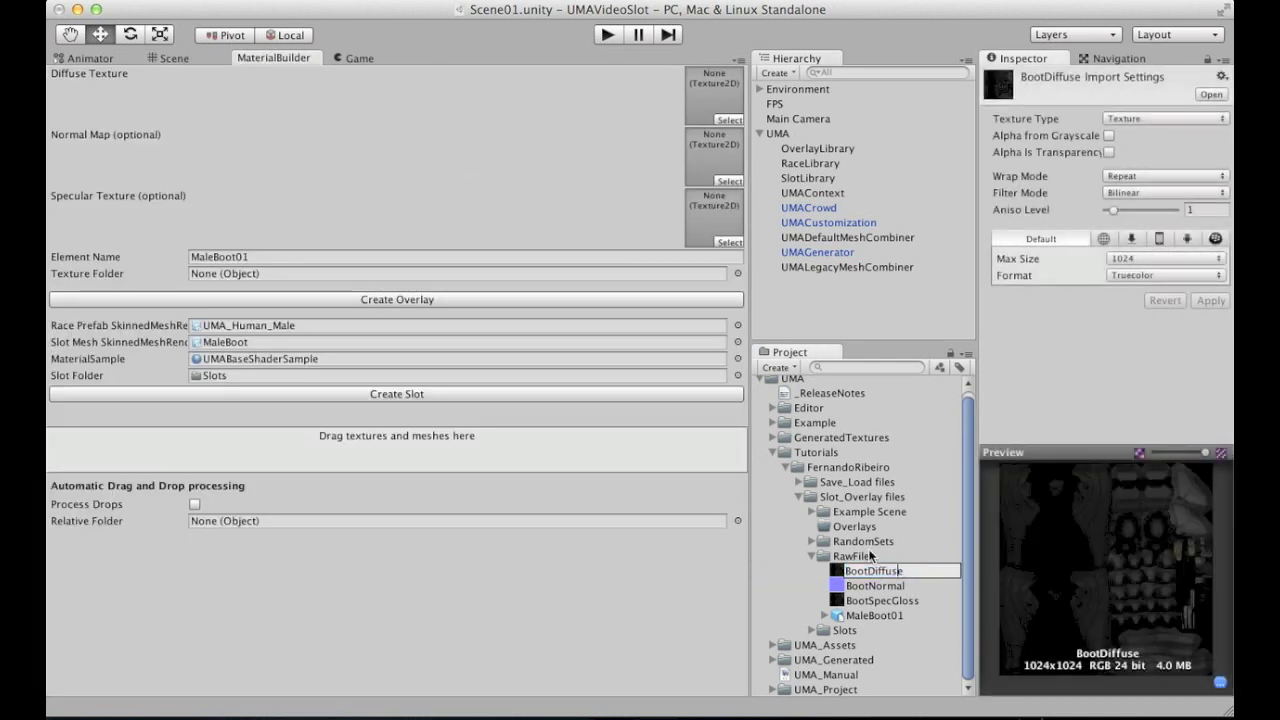
{"action": "key", "text": "Left"}
{"action": "key", "text": "Left"}
{"action": "key", "text": "Left"}
{"action": "key", "text": "Left"}
{"action": "key", "text": "Left"}
{"action": "key", "text": "Left"}
{"action": "key", "text": "Left"}
{"action": "type", "text": "_"}
{"action": "key", "text": "Return"}
Rename BootNormal to Boot_Normal
{"action": "key", "text": "Down"}
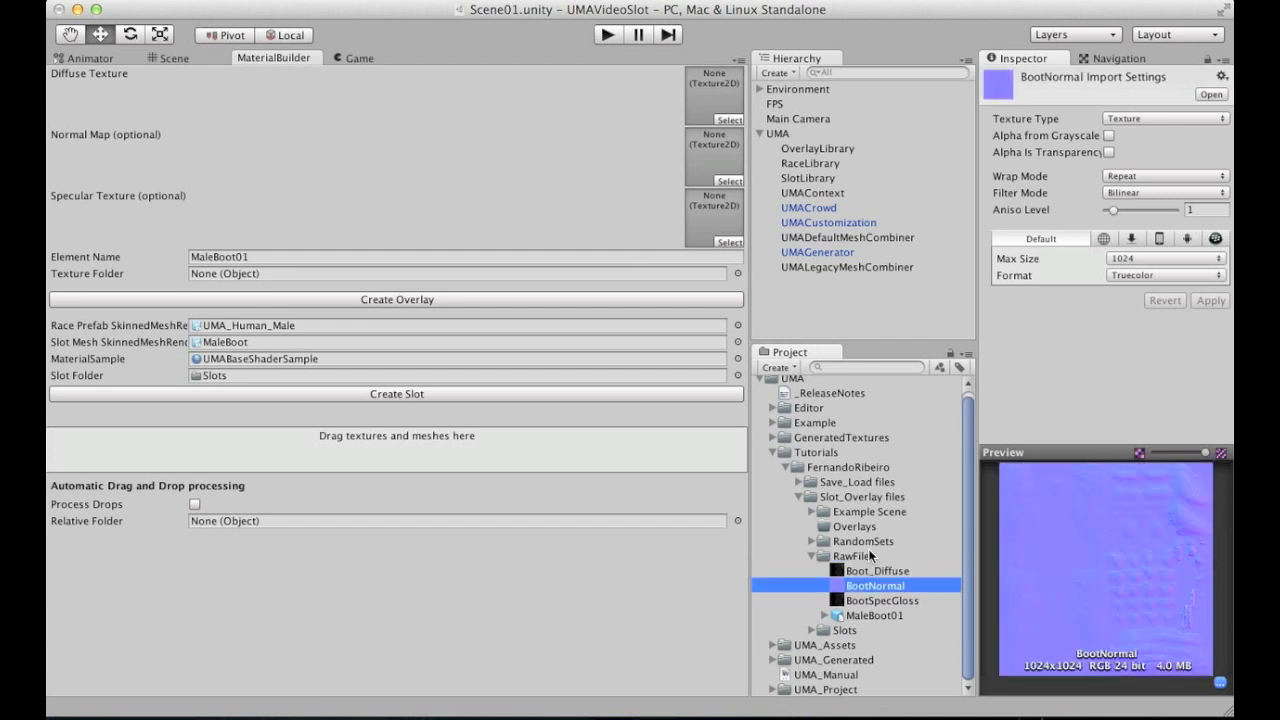
{"action": "key", "text": "Return"}
{"action": "key", "text": "Right"}
{"action": "key", "text": "Right"}
{"action": "key", "text": "Right"}
{"action": "key", "text": "Right"}
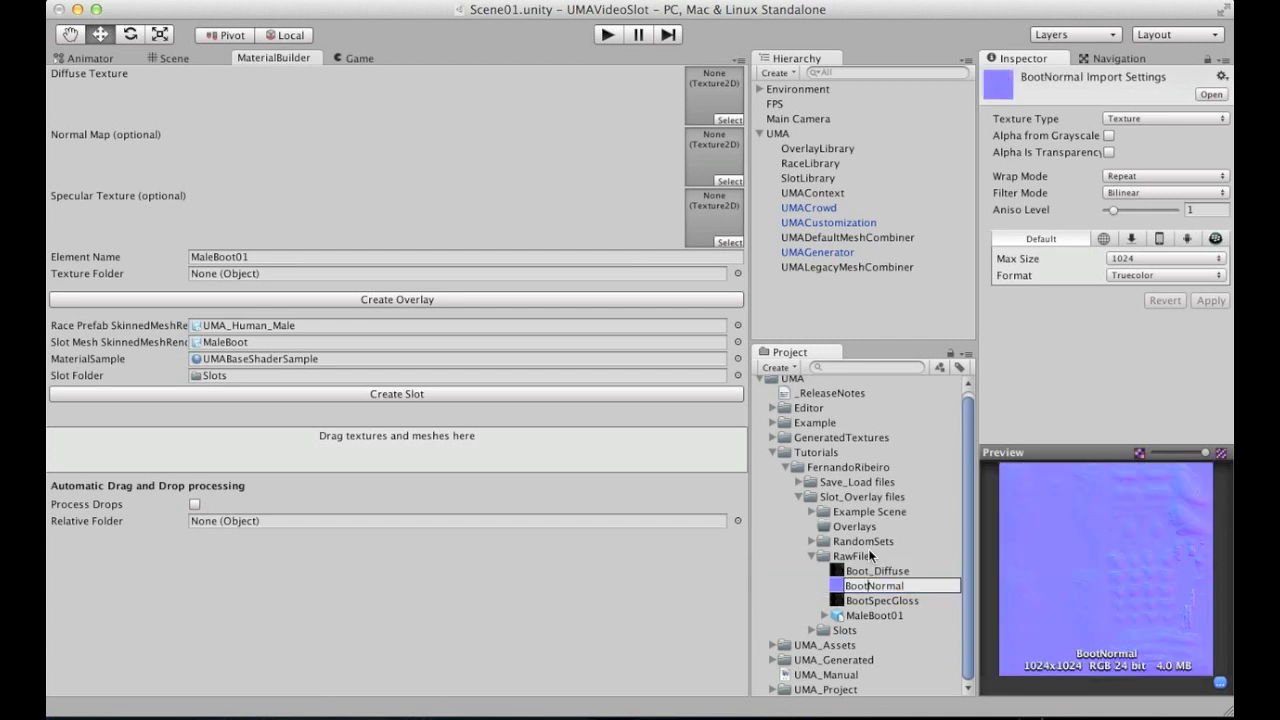
{"action": "type", "text": "_"}
{"action": "key", "text": "Return"}
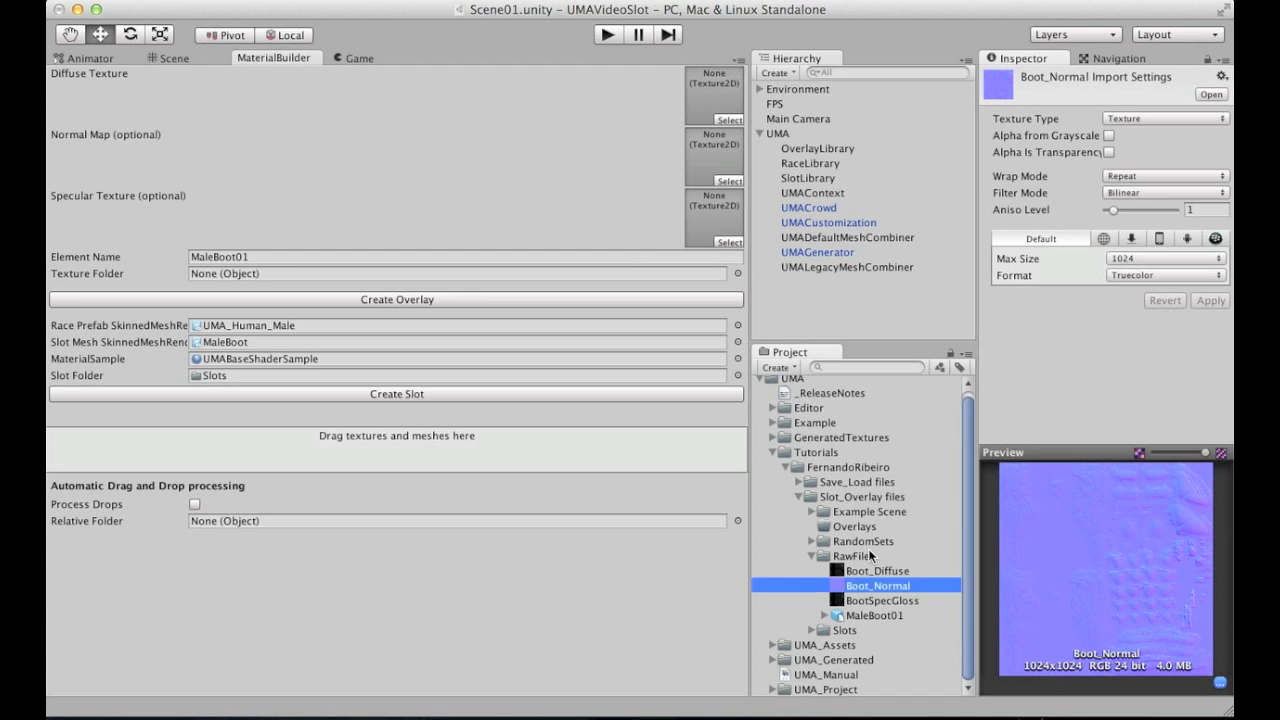
Rename BootSpecGloss to Boot_Specular by adding an underscore and replacing Gloss with ular
{"action": "key", "text": "Down"}
{"action": "key", "text": "Return"}
{"action": "key", "text": "Right"}
{"action": "key", "text": "Left"}
{"action": "key", "text": "Left"}
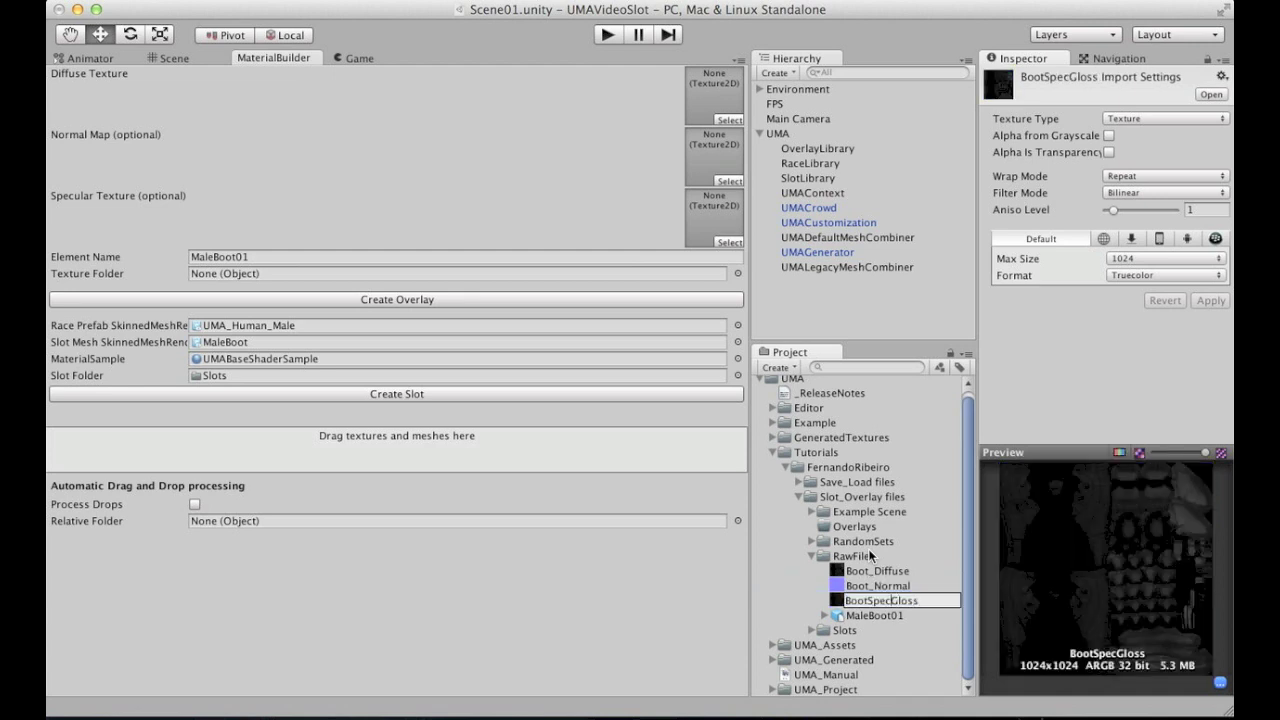
{"action": "key", "text": "Left"}
{"action": "key", "text": "Left"}
{"action": "key", "text": "Left"}
{"action": "key", "text": "Left"}
{"action": "key", "text": "Left"}
{"action": "key", "text": "Left"}
{"action": "key", "text": "Left"}
{"action": "type", "text": "_"}
{"action": "key", "text": "Right"}
{"action": "key", "text": "Right"}
{"action": "key", "text": "Right"}
{"action": "key", "text": "Right"}
{"action": "key", "text": "shift+Right"}
{"action": "key", "text": "shift+Right"}
{"action": "key", "text": "shift+Right"}
{"action": "key", "text": "shift+Right"}
{"action": "key", "text": "shift+Right"}
{"action": "type", "text": "ular"}
{"action": "key", "text": "Return"}
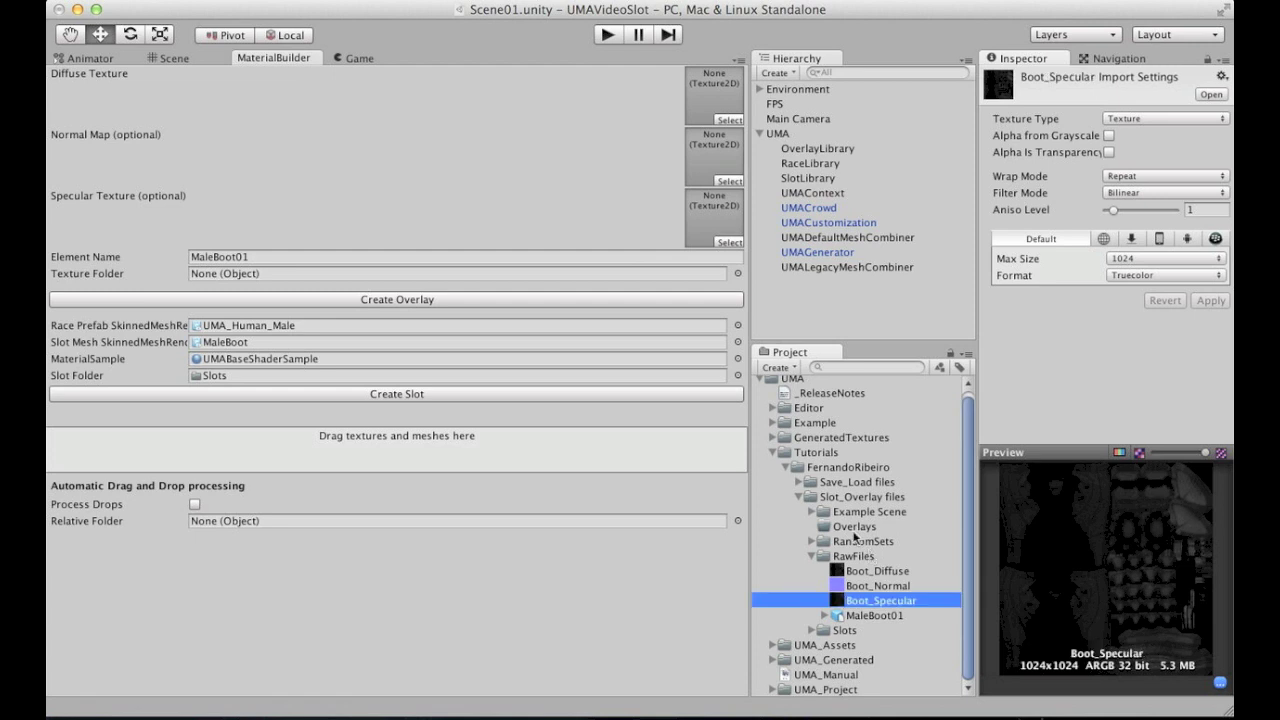
{"action": "left_click", "coordinate": [888, 572]}
Drop Boot_Diffuse, Boot_Normal and Boot_Specular into the MaterialBuilder and check its normal and specular slots
{"action": "left_click", "coordinate": [897, 601], "text": "shift"}
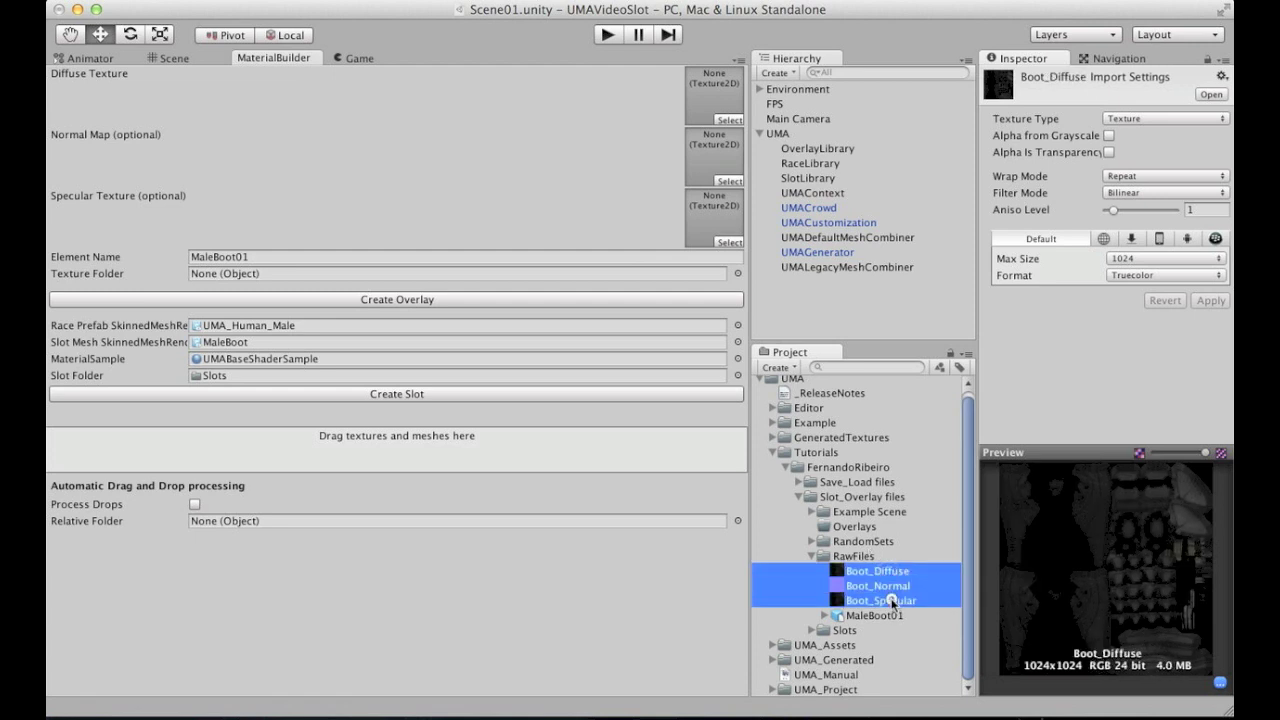
{"action": "left_click_drag", "start_coordinate": [844, 577], "coordinate": [384, 443]}
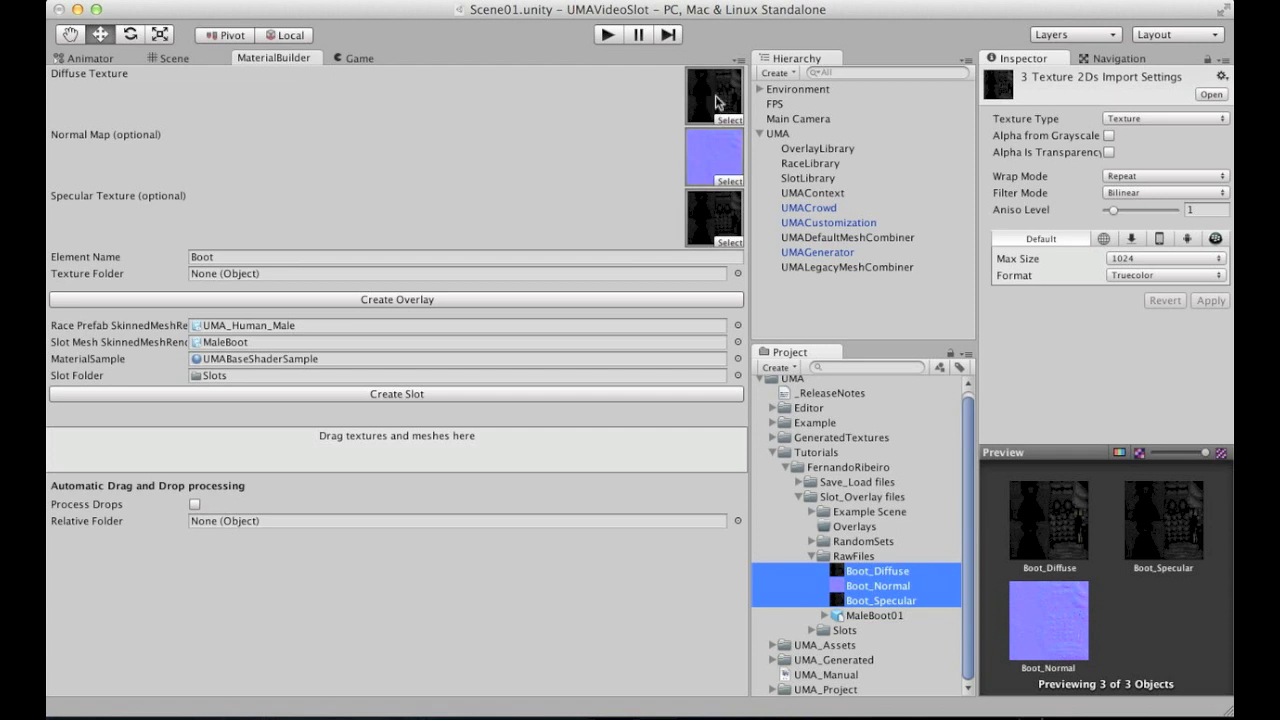
{"action": "left_click", "coordinate": [707, 149]}
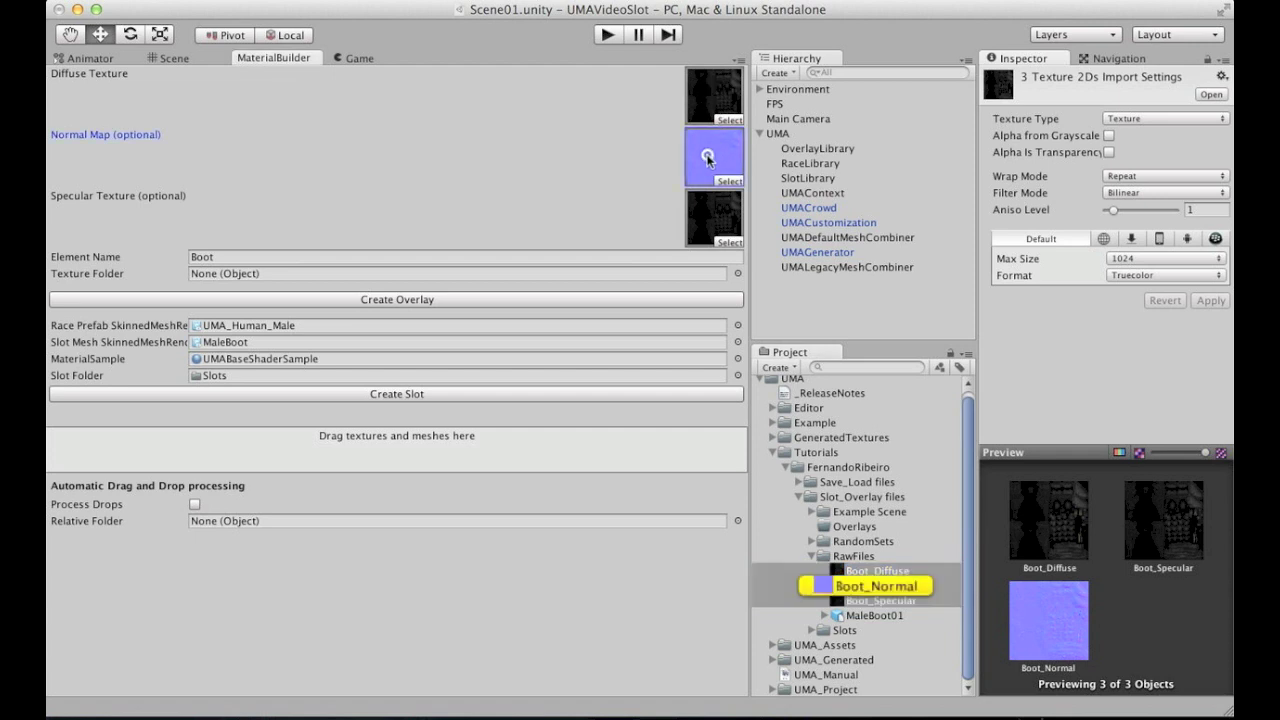
{"action": "left_click", "coordinate": [707, 215]}
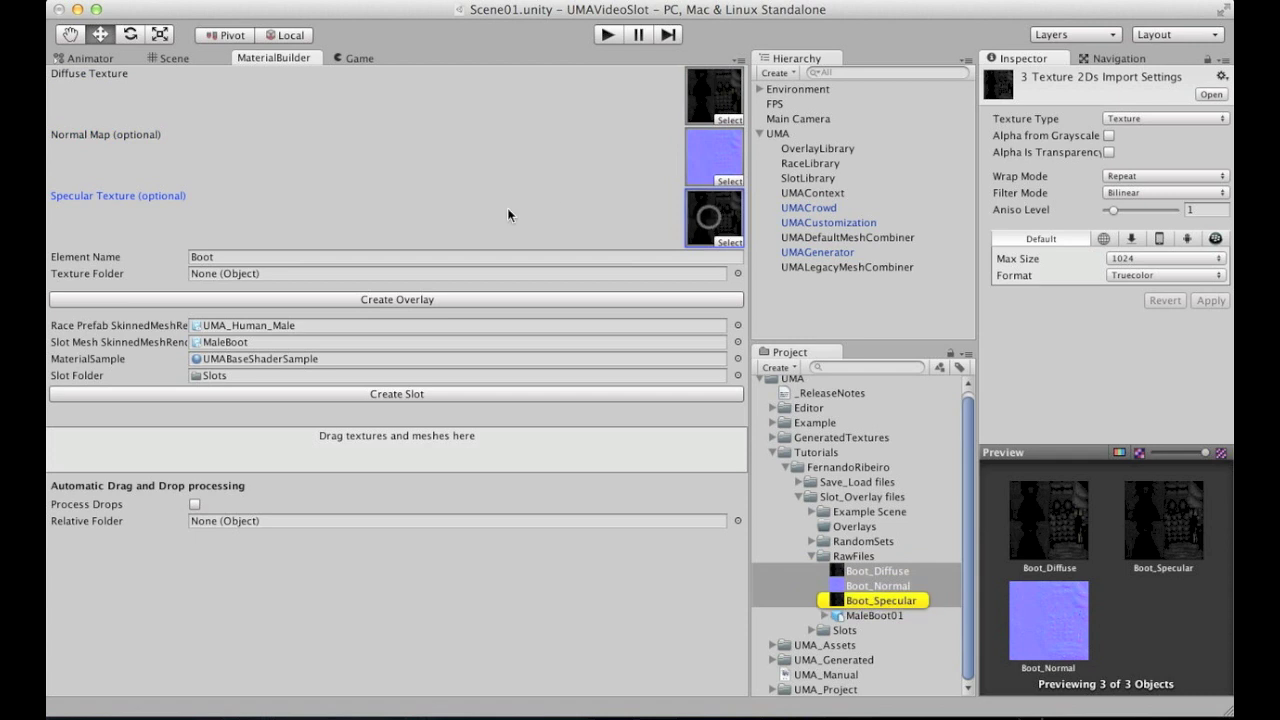
{"action": "left_click", "coordinate": [880, 587]}
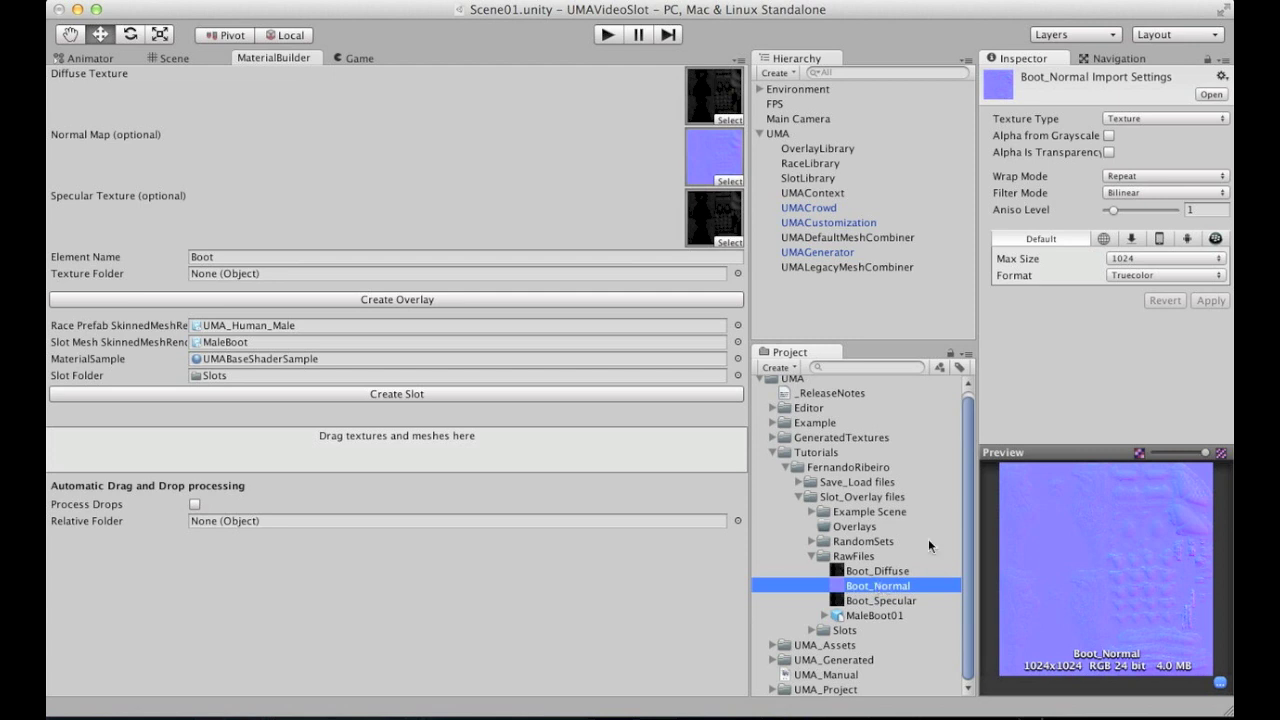
Mark Boot_Normal as a normal map with grayscale generation turned off
{"action": "left_click", "coordinate": [1127, 120]}
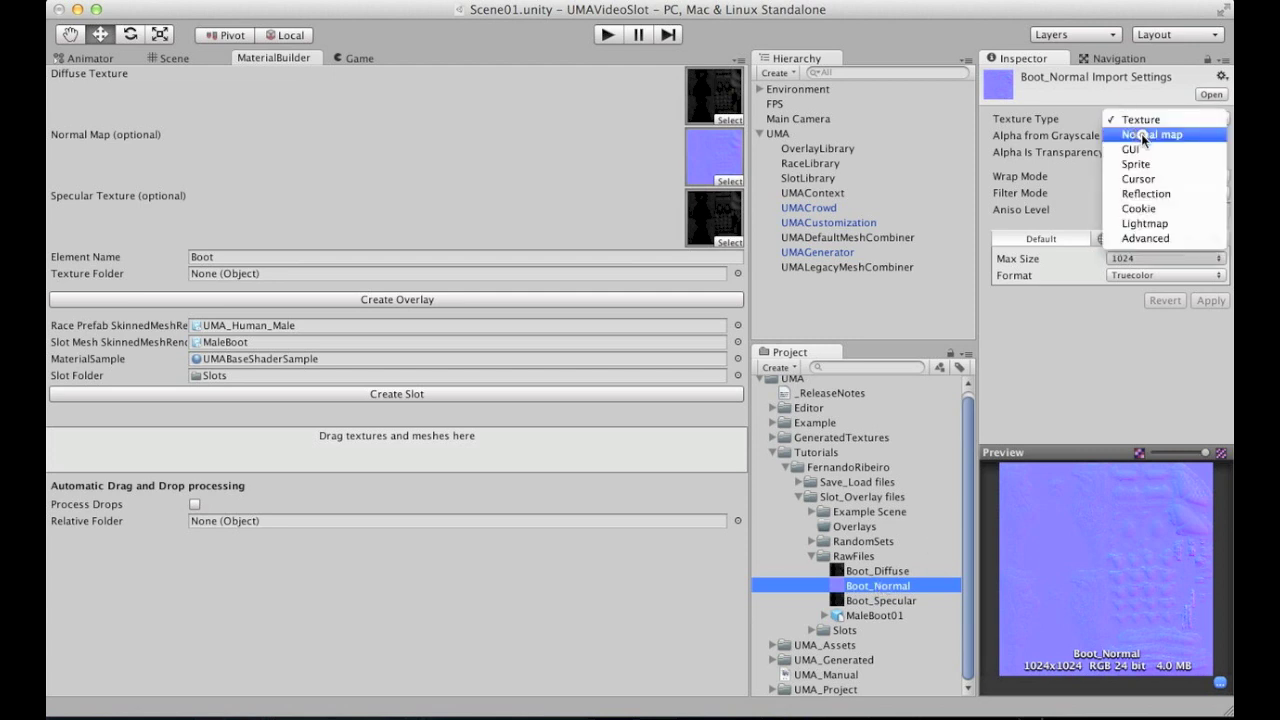
{"action": "left_click", "coordinate": [1139, 135]}
{"action": "left_click", "coordinate": [1109, 135]}
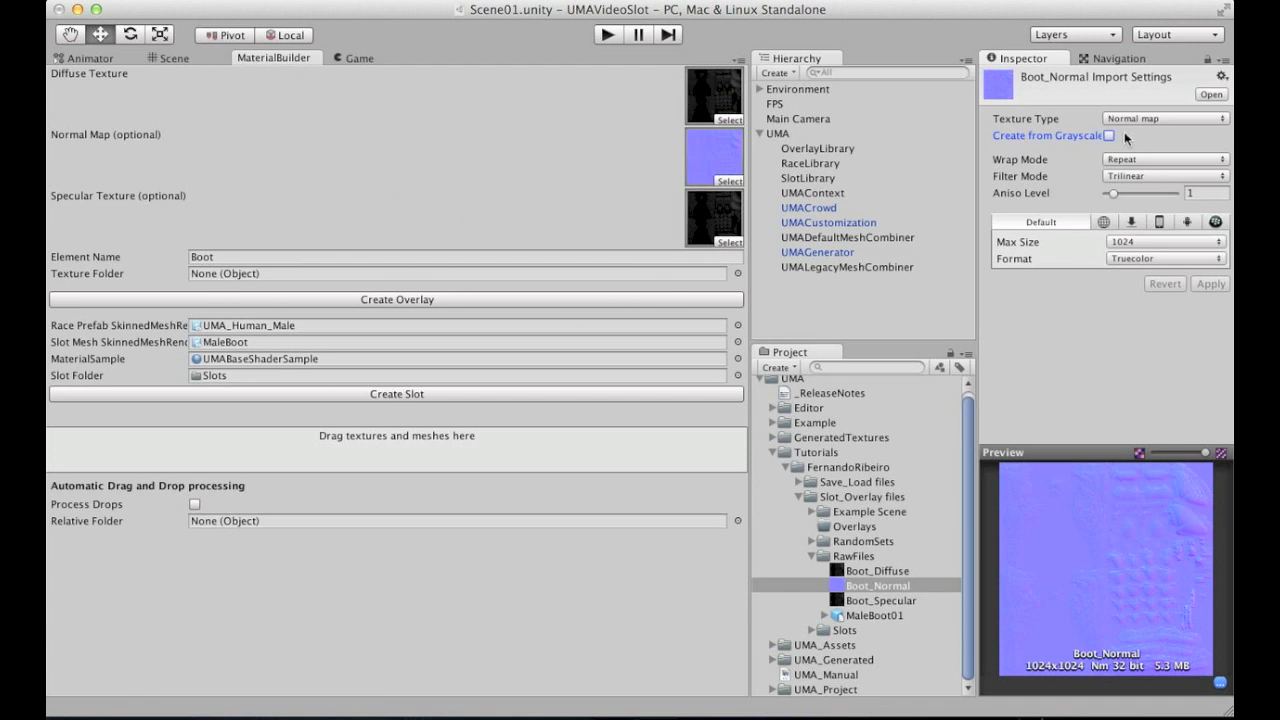
{"action": "left_click", "coordinate": [922, 311]}
Empty the MaterialBuilder's Normal Map slot and put Boot_Normal back in
{"action": "left_click", "coordinate": [729, 182]}
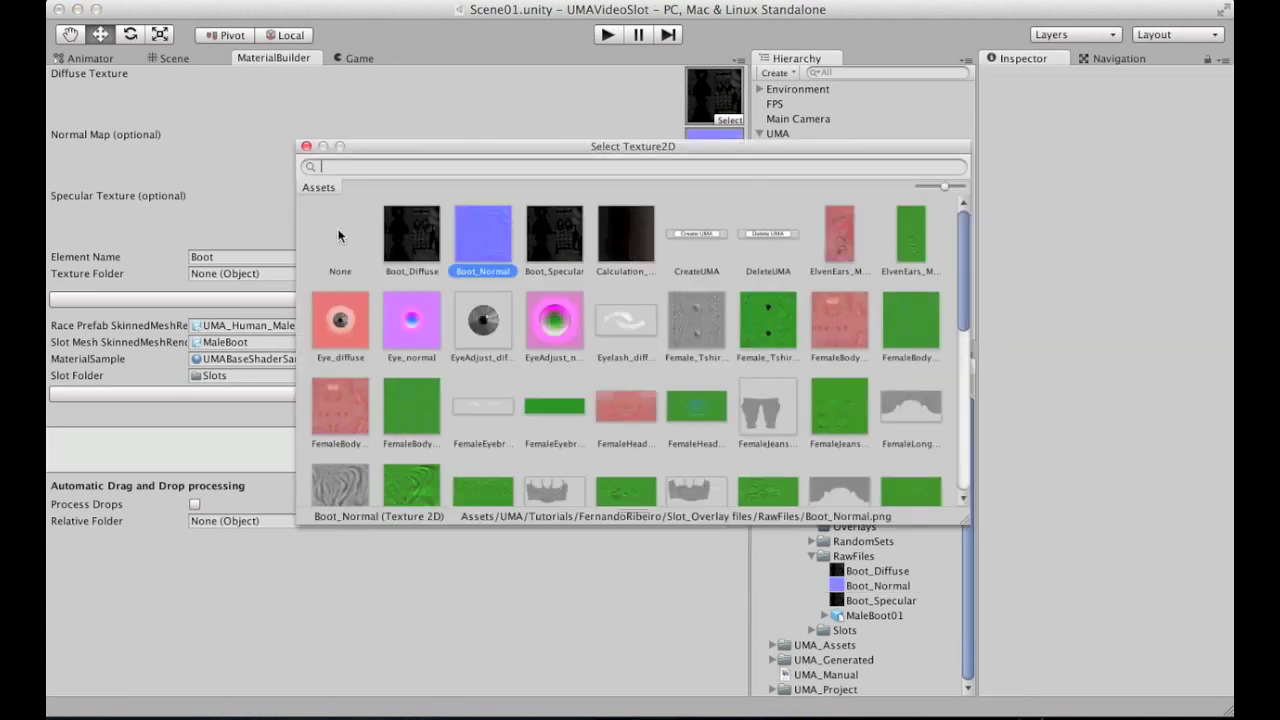
{"action": "left_click", "coordinate": [338, 236]}
{"action": "left_click", "coordinate": [306, 146]}
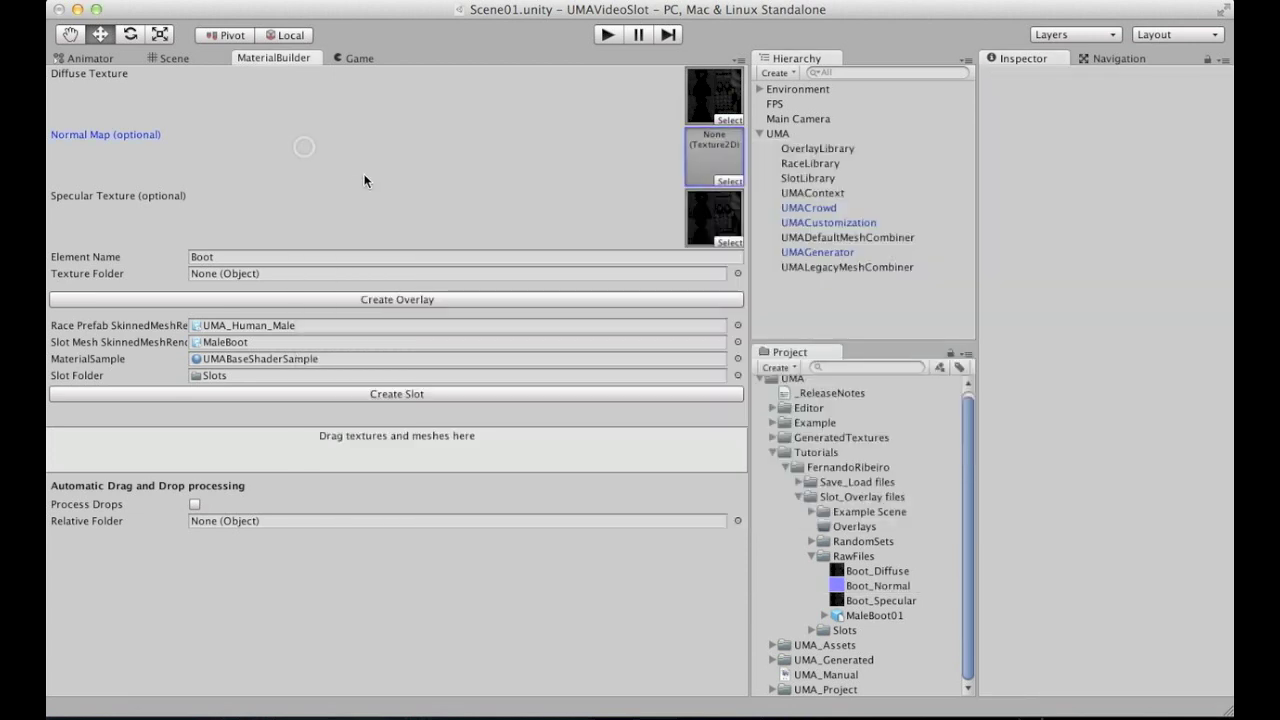
{"action": "left_click_drag", "start_coordinate": [860, 586], "coordinate": [702, 162]}
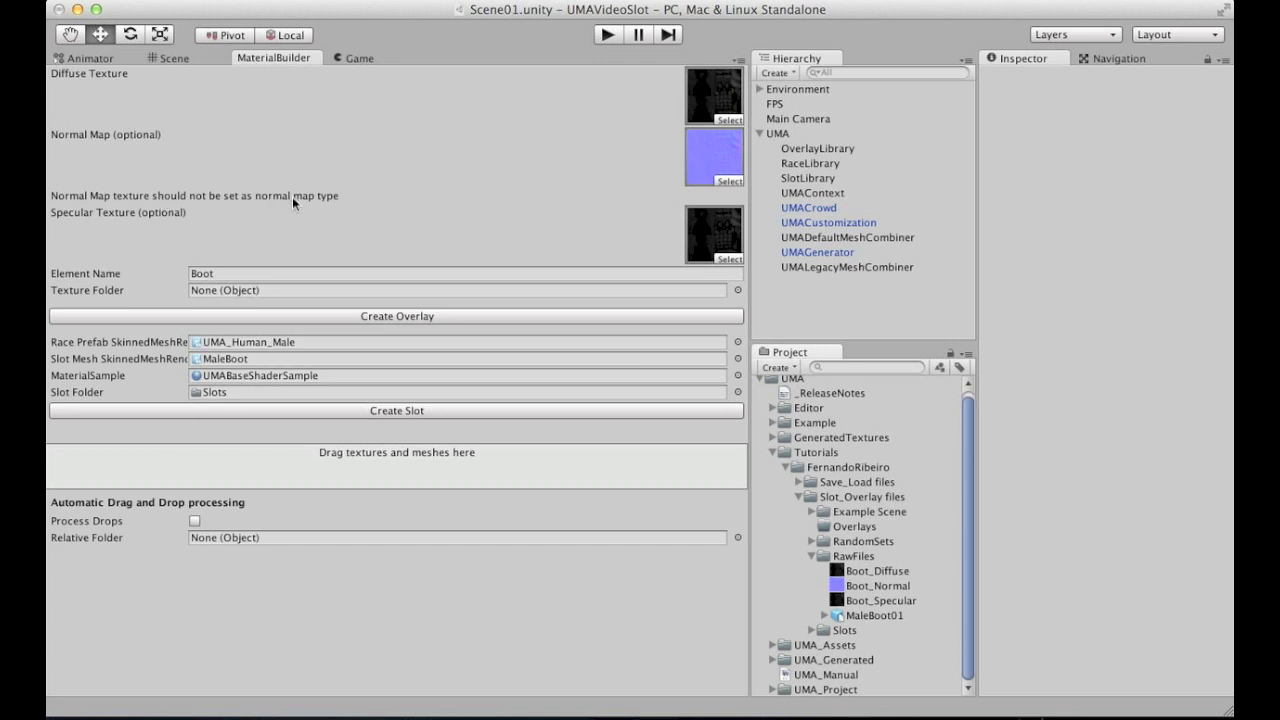
Empty the Normal Map slot, change Boot_Normal's texture type to Texture, and place it there
{"action": "left_click", "coordinate": [729, 181]}
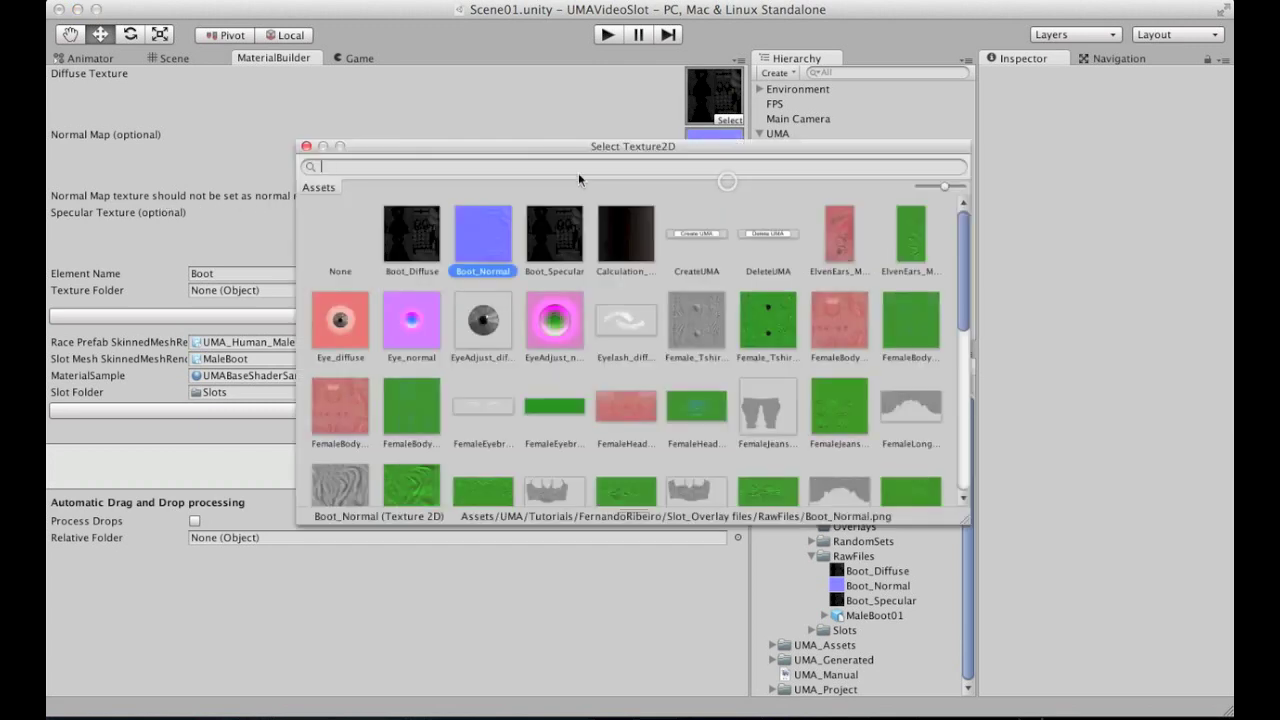
{"action": "left_click", "coordinate": [344, 234]}
{"action": "left_click", "coordinate": [307, 147]}
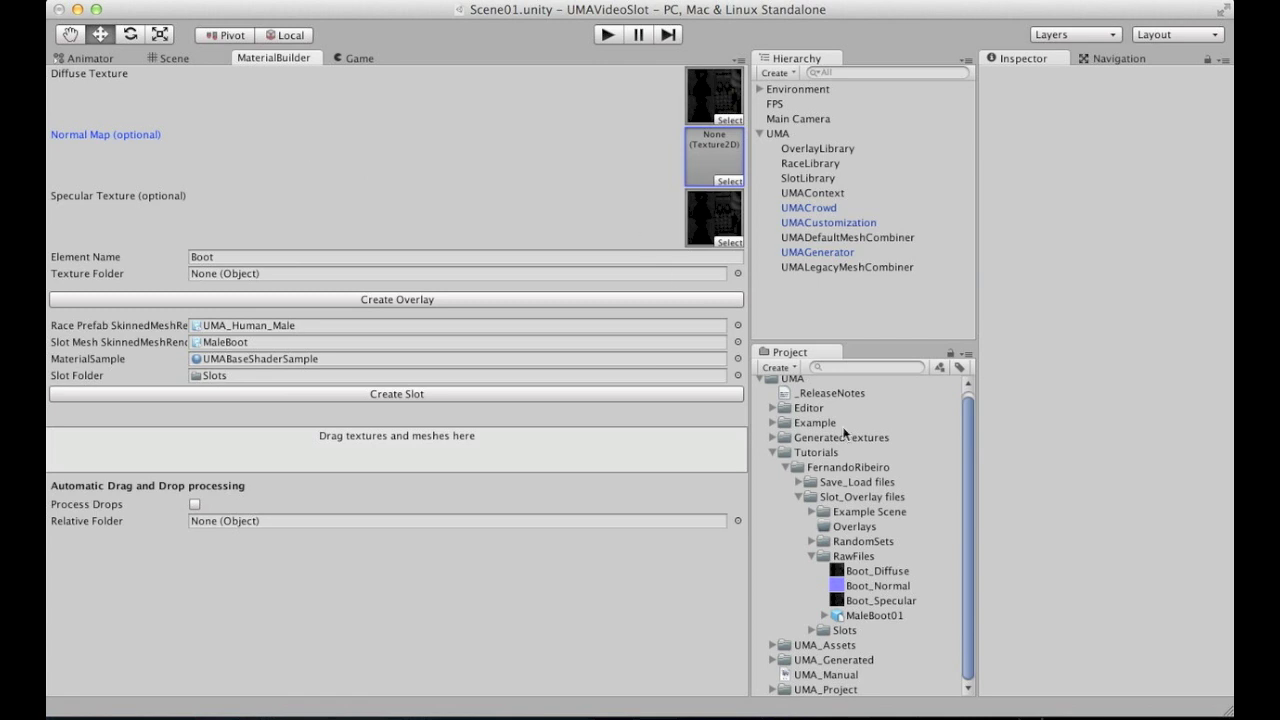
{"action": "left_click", "coordinate": [866, 585]}
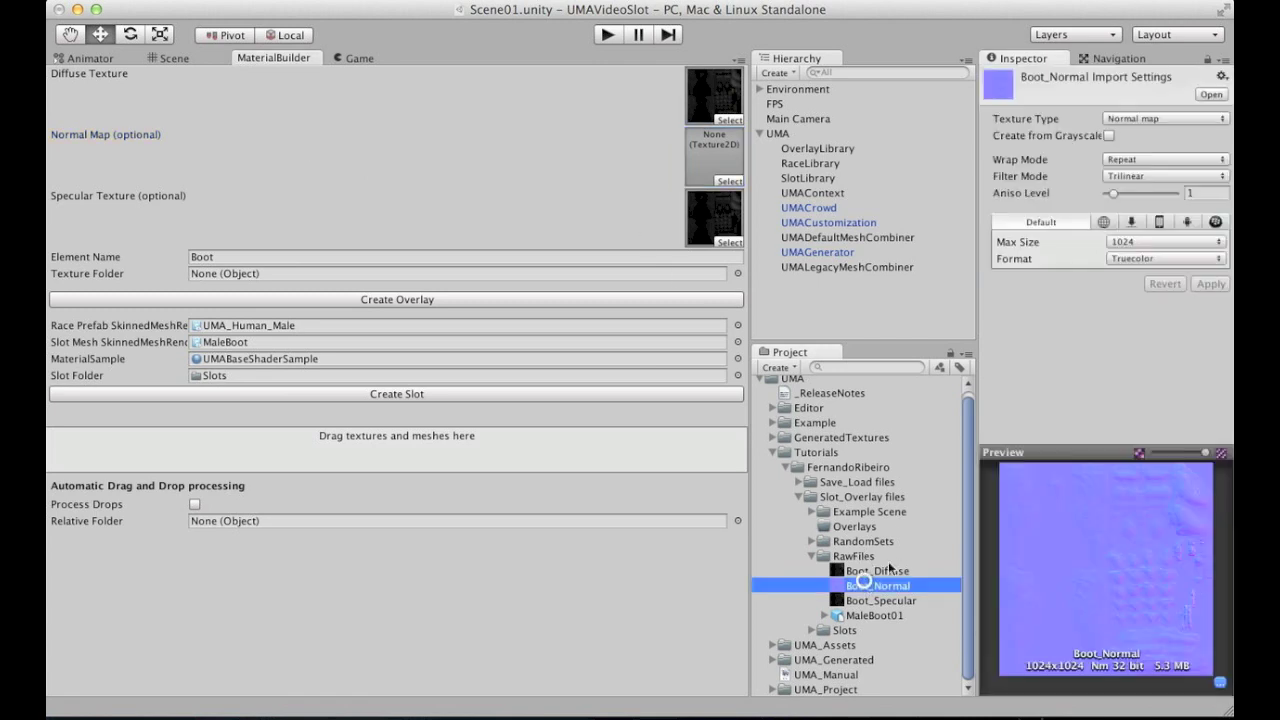
{"action": "left_click", "coordinate": [1150, 119]}
{"action": "left_click", "coordinate": [1140, 105]}
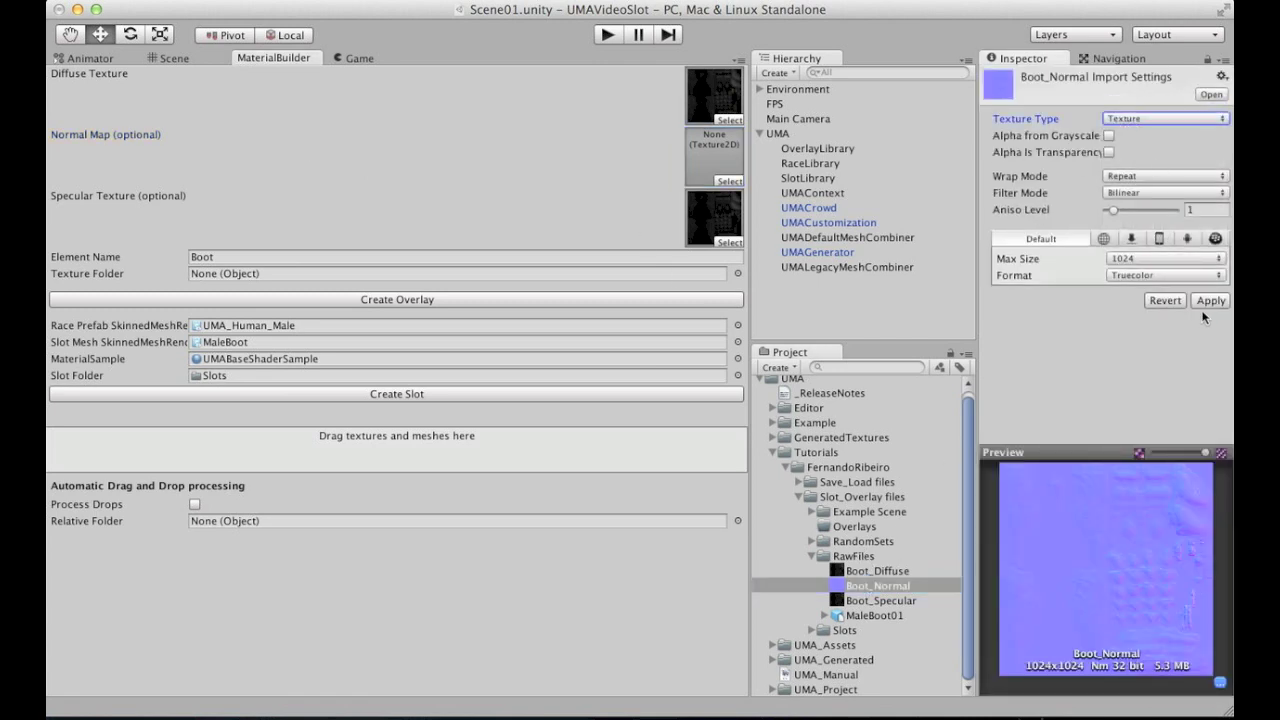
{"action": "left_click_drag", "start_coordinate": [860, 586], "coordinate": [710, 162]}
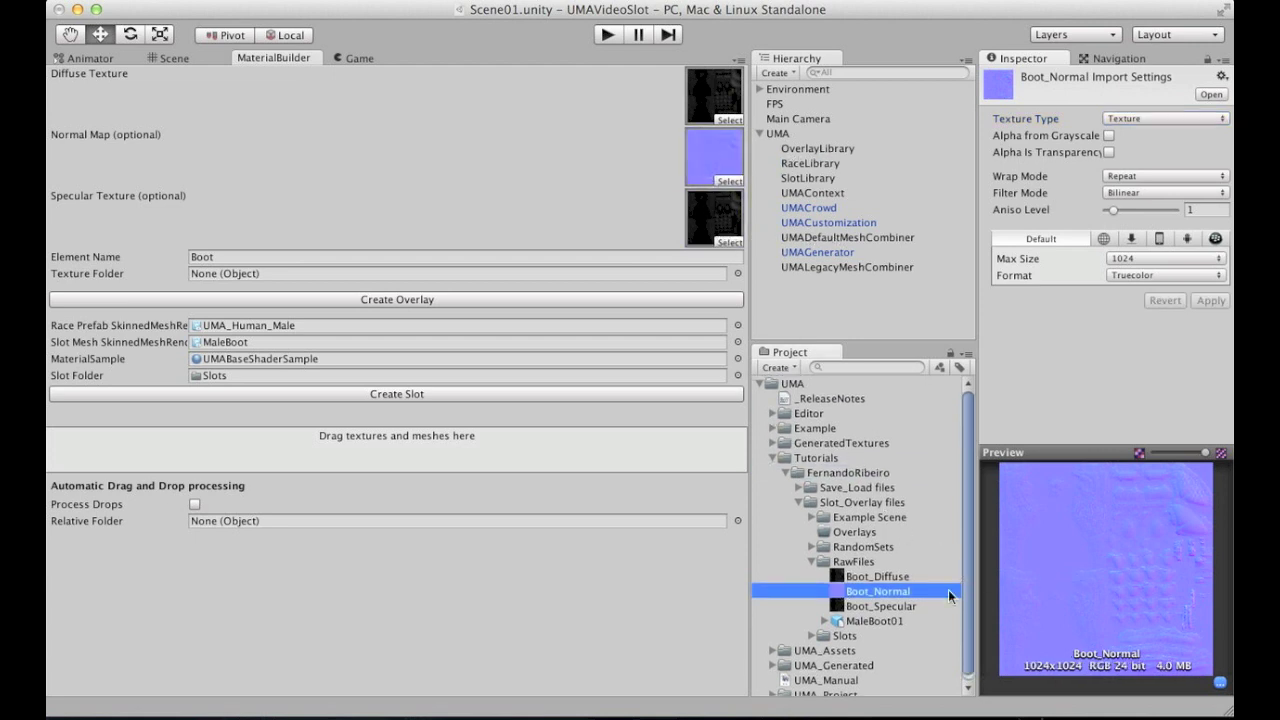
Select Boot_Diffuse through Boot_Specular together and keep their shared Max Size at 1024
{"action": "left_click", "coordinate": [877, 577]}
{"action": "left_click", "coordinate": [877, 591]}
{"action": "left_click", "coordinate": [856, 577]}
{"action": "left_click", "coordinate": [858, 606], "text": "shift"}
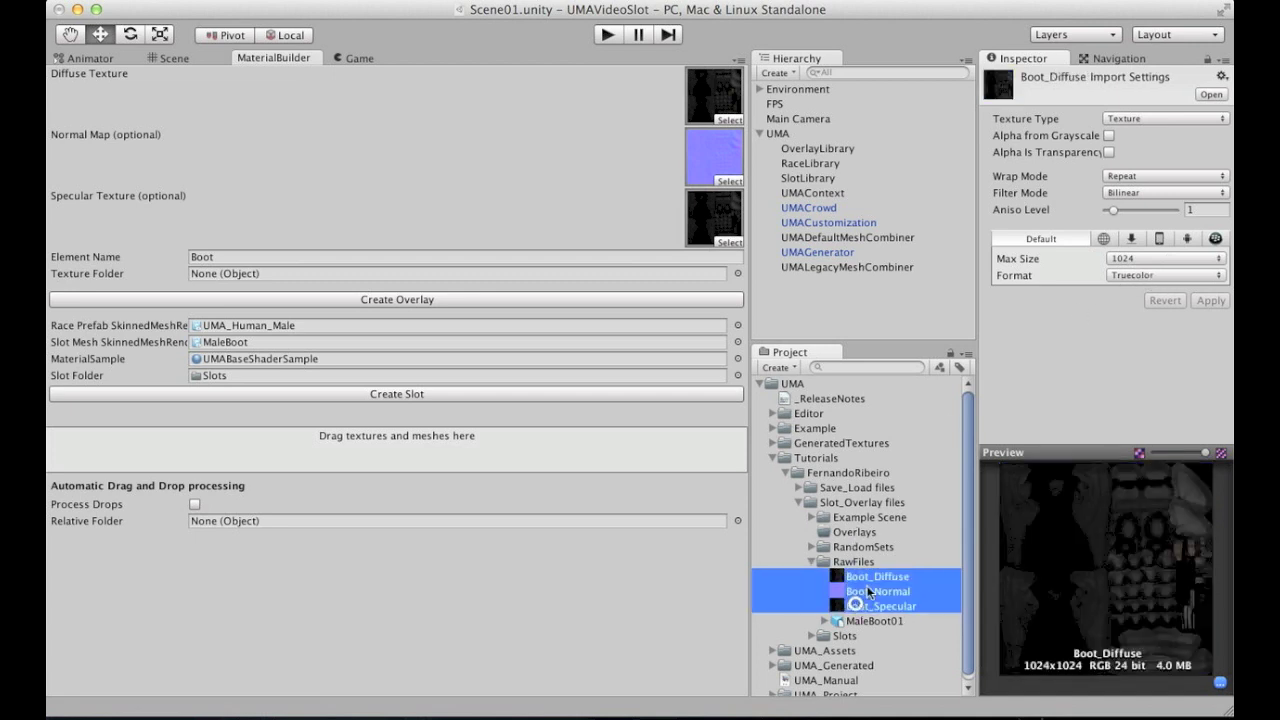
{"action": "left_click", "coordinate": [1116, 227]}
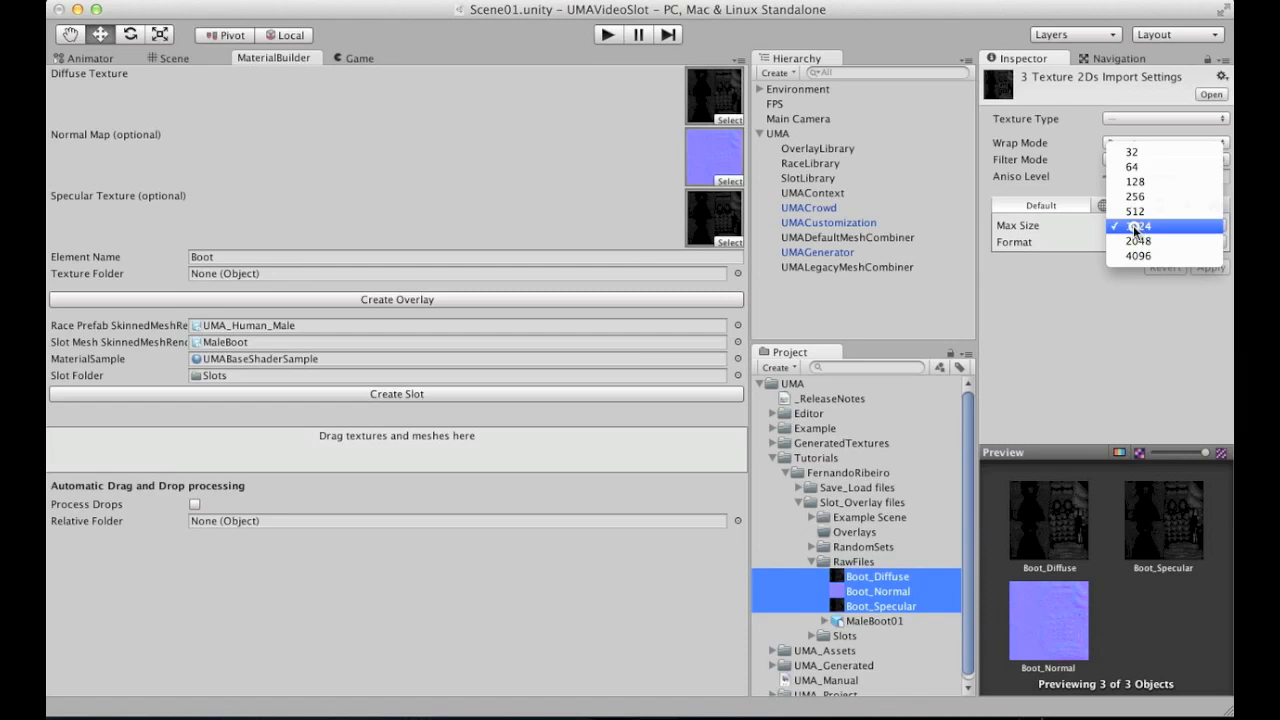
{"action": "left_click", "coordinate": [1134, 227]}
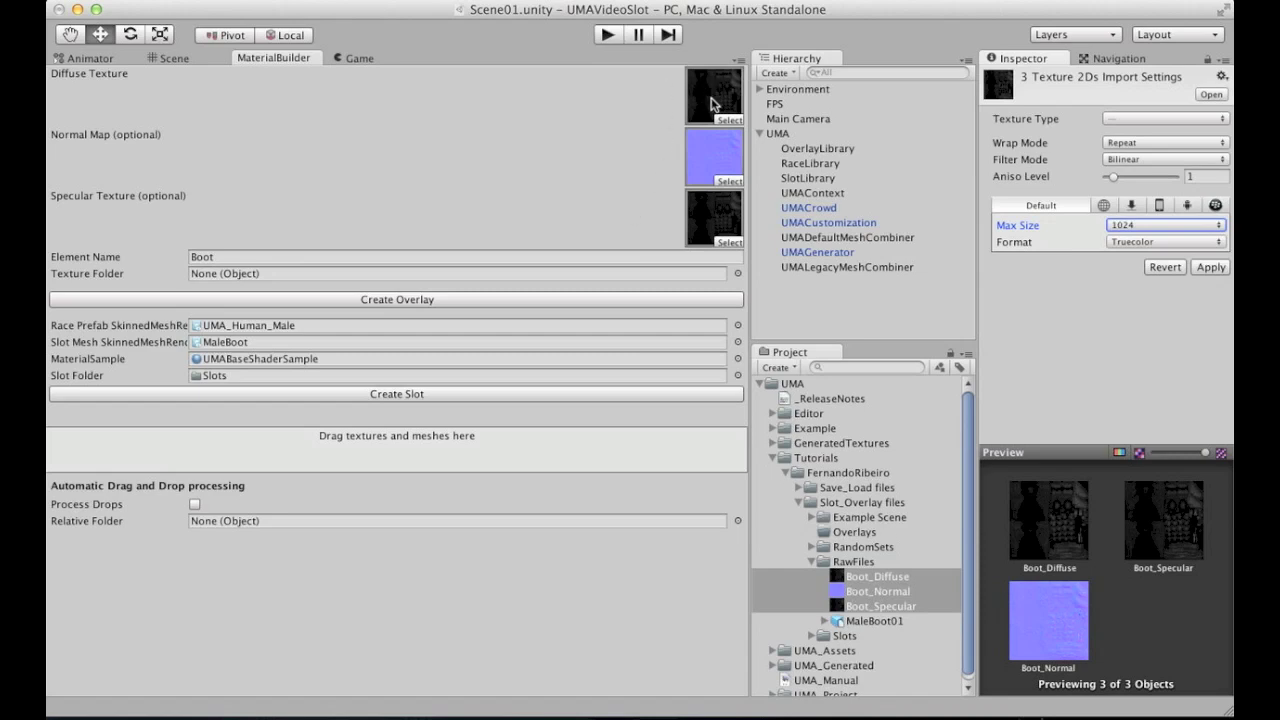
Name the element Boot01_Overlay, set Overlays as the texture folder, and create the overlay
{"action": "left_click", "coordinate": [281, 259]}
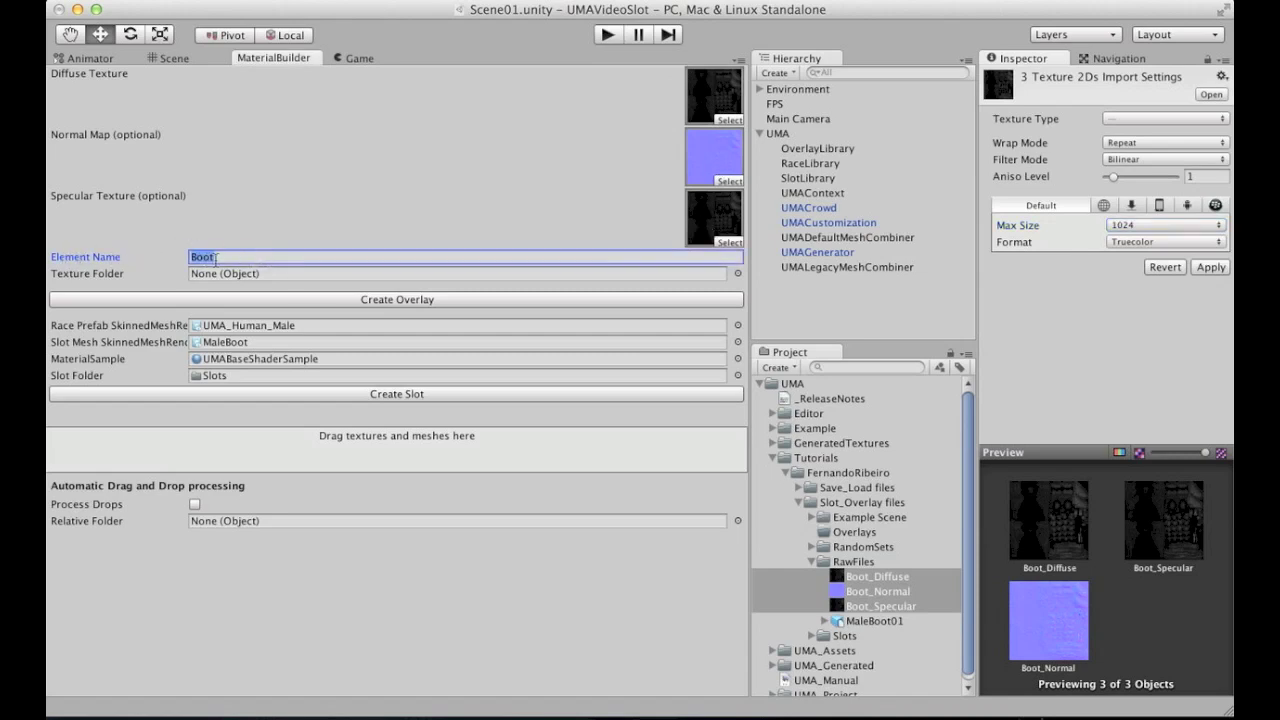
{"action": "key", "text": "Right"}
{"action": "type", "text": "01_Overlay"}
{"action": "left_click_drag", "start_coordinate": [849, 533], "coordinate": [236, 275]}
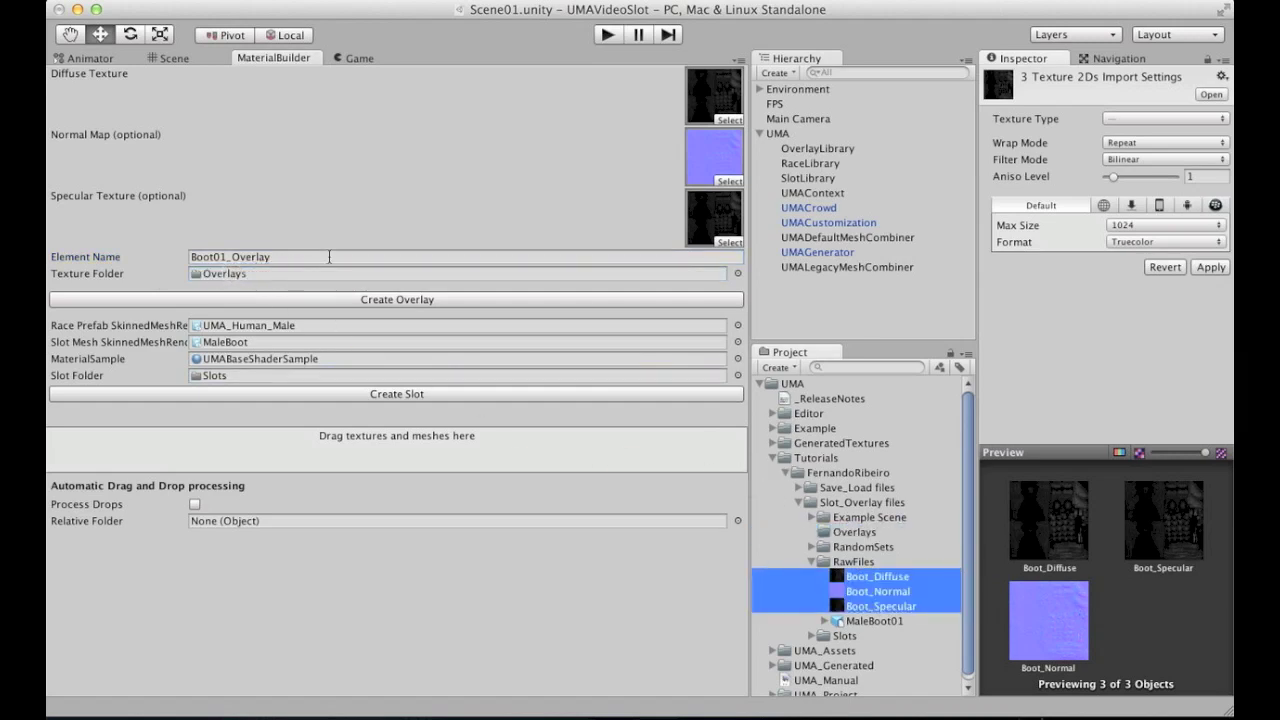
{"action": "left_click", "coordinate": [414, 299]}
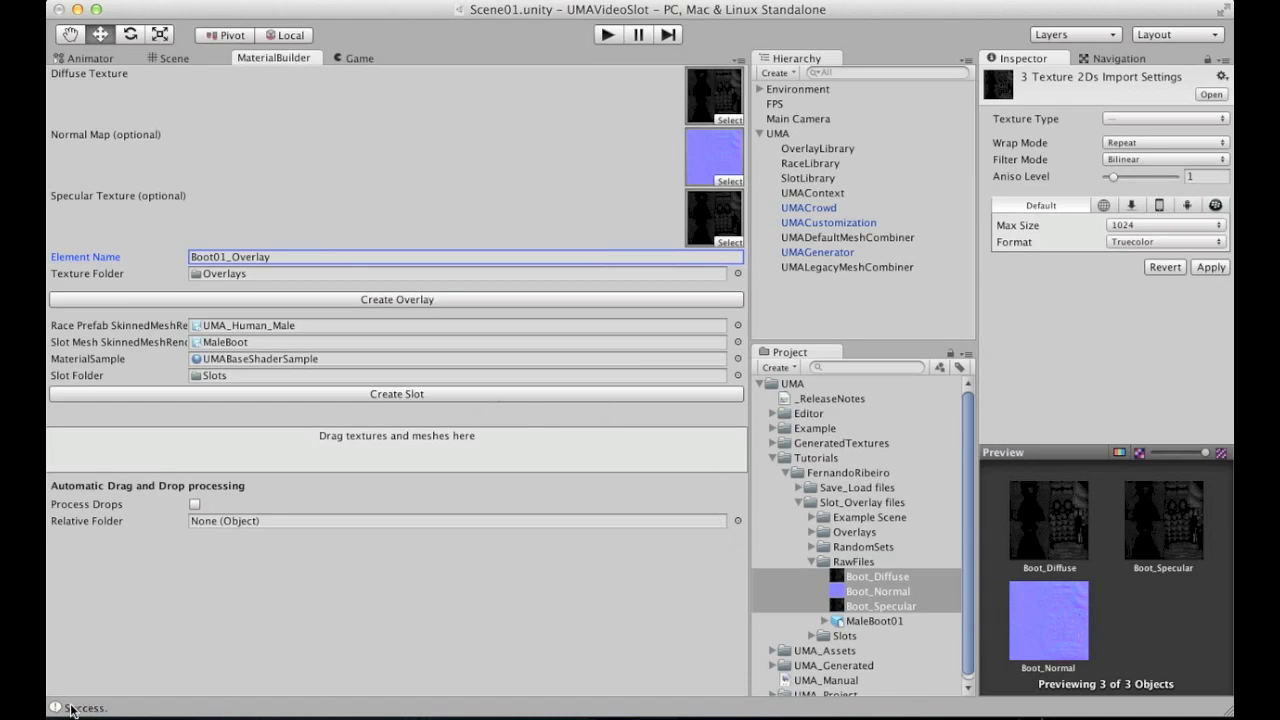
Expand Overlays, collapse RawFiles, select Boot01_Overlay_diffuse and apply the pending Boot_Diffuse import settings
{"action": "left_click", "coordinate": [813, 532]}
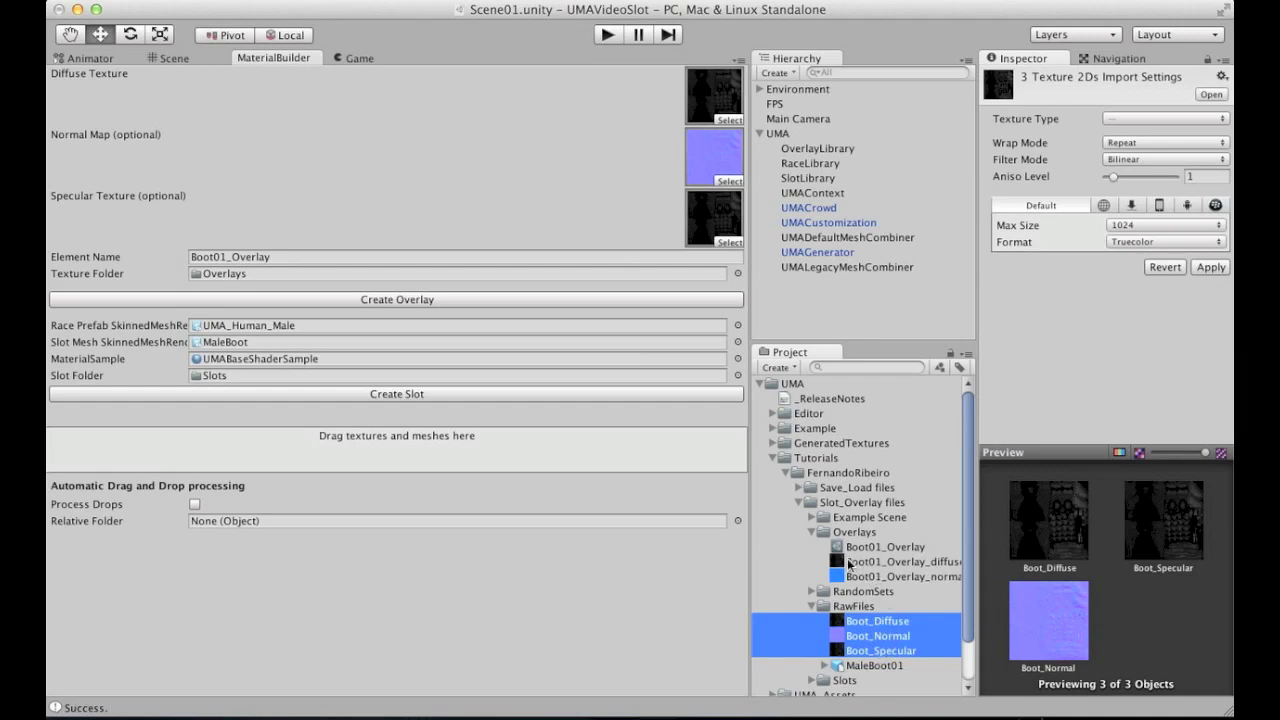
{"action": "left_click", "coordinate": [812, 606]}
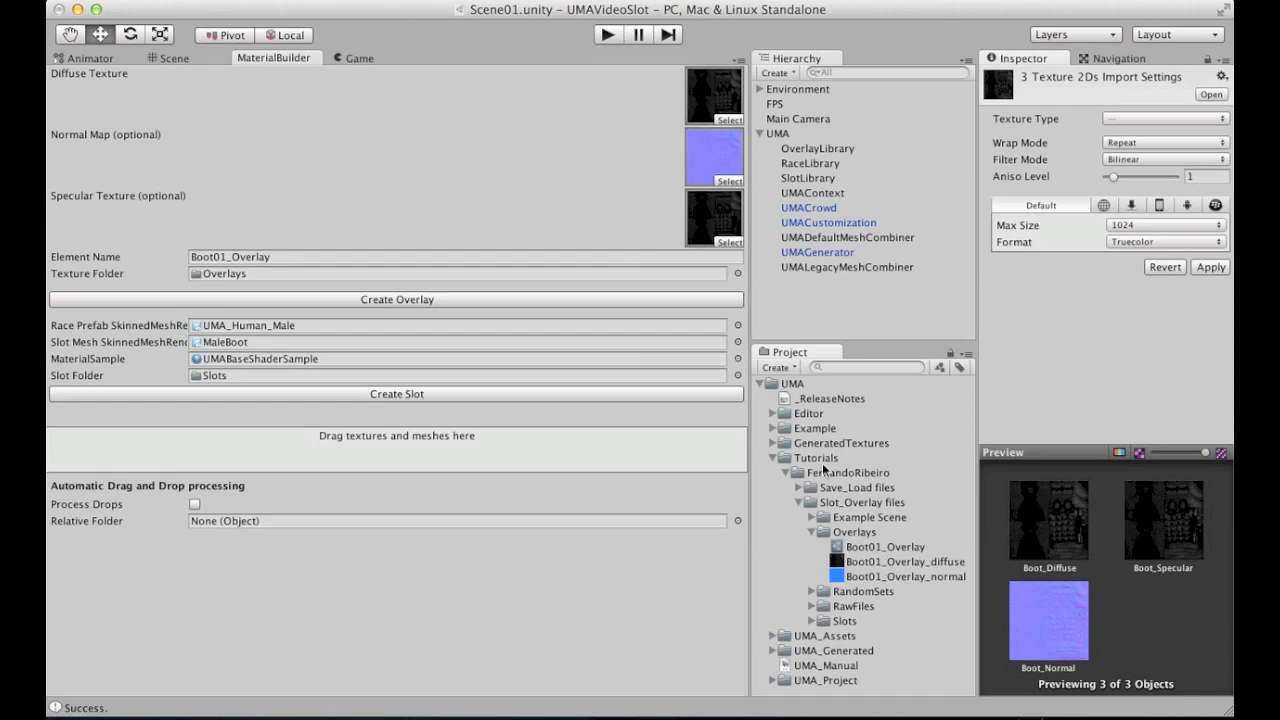
{"action": "left_click", "coordinate": [867, 564]}
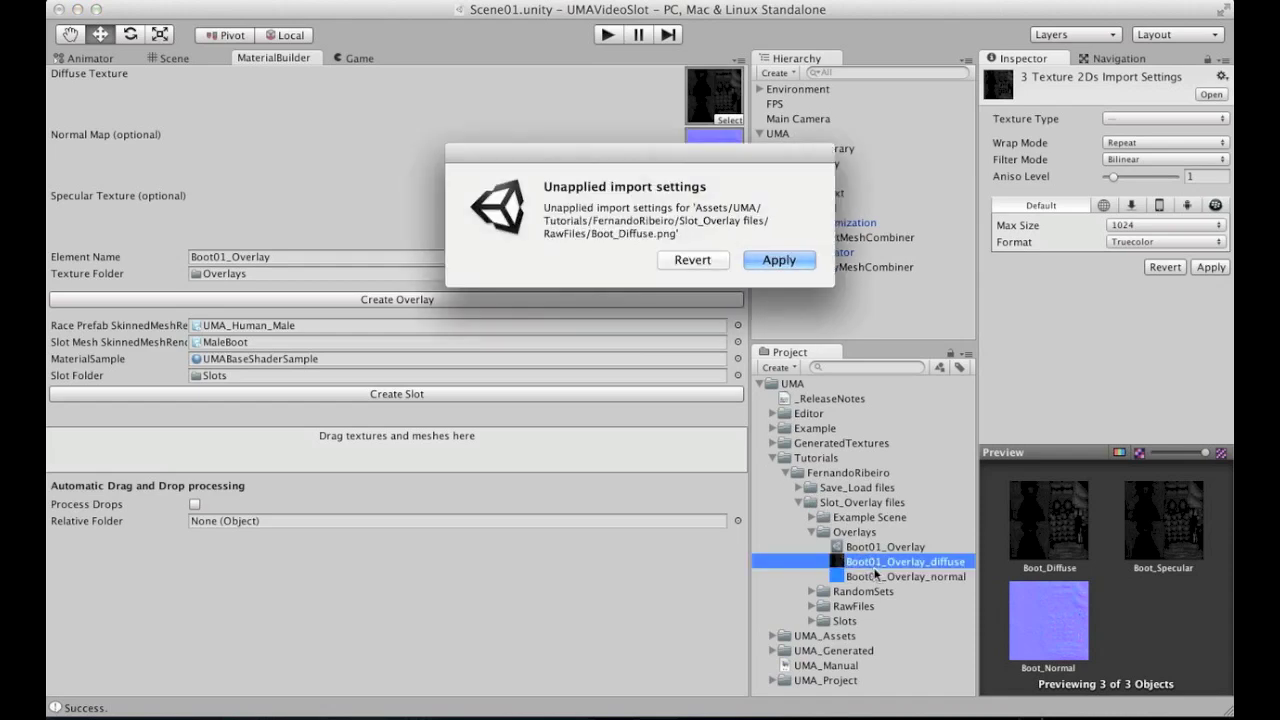
{"action": "left_click", "coordinate": [778, 261]}
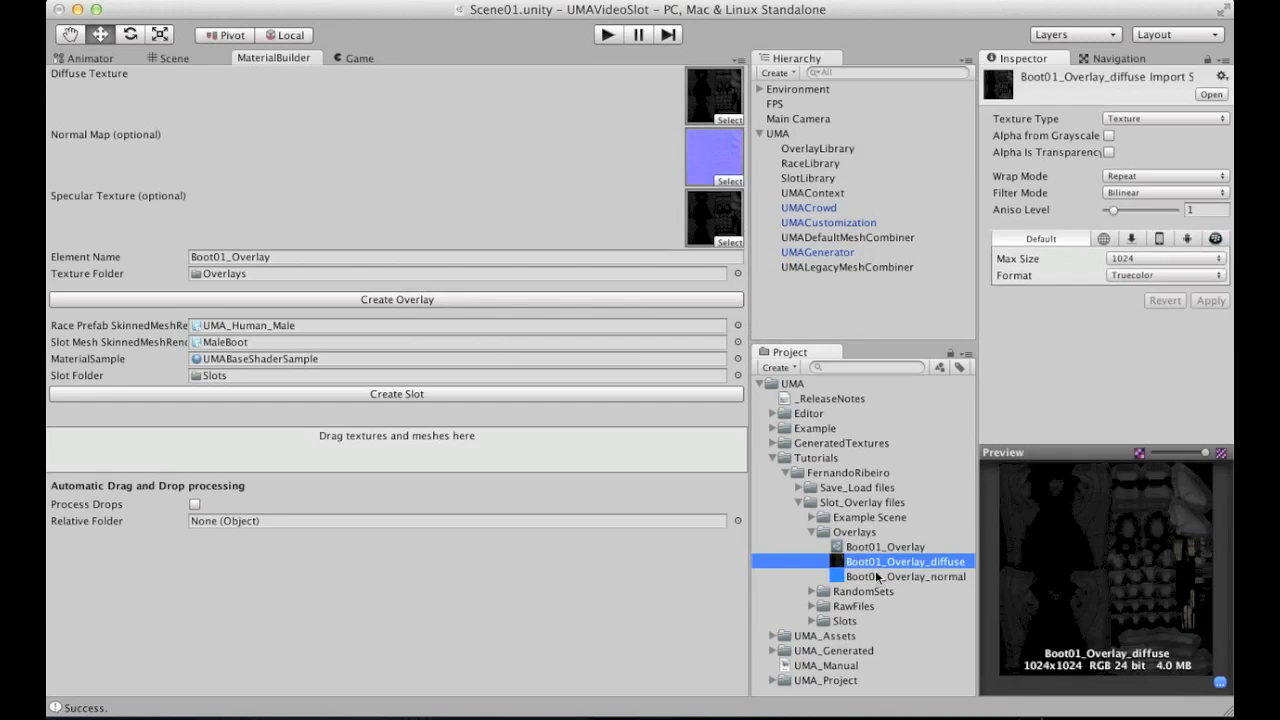
Compare the overlay textures and toggle Boot01_Overlay_normal's preview between alpha and colour
{"action": "left_click", "coordinate": [892, 575]}
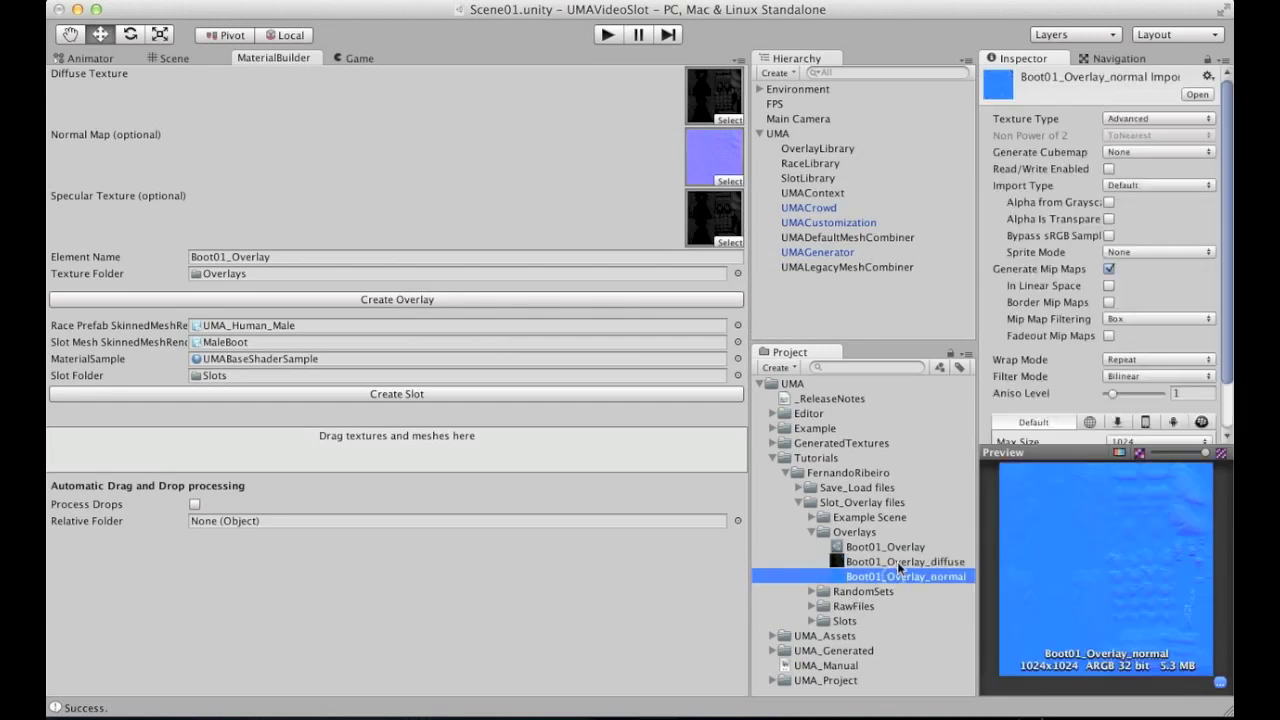
{"action": "left_click", "coordinate": [897, 561]}
{"action": "left_click", "coordinate": [899, 575]}
{"action": "left_click", "coordinate": [901, 562]}
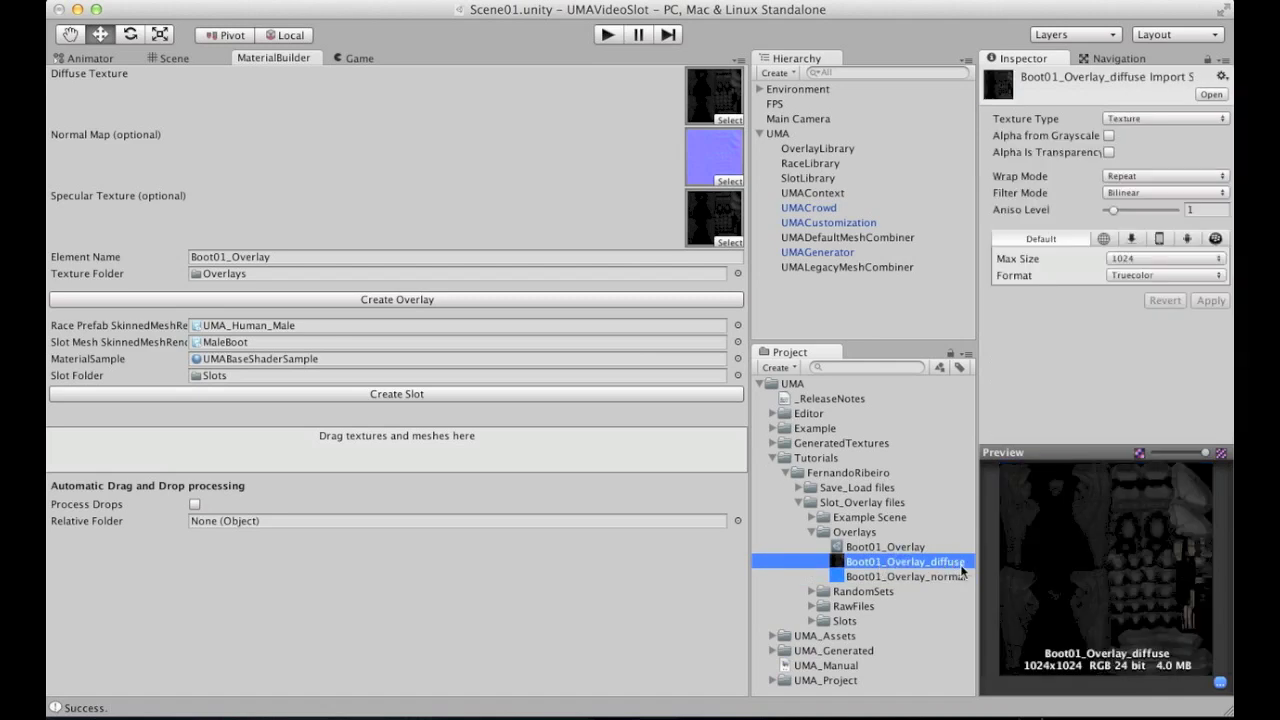
{"action": "left_click", "coordinate": [863, 575]}
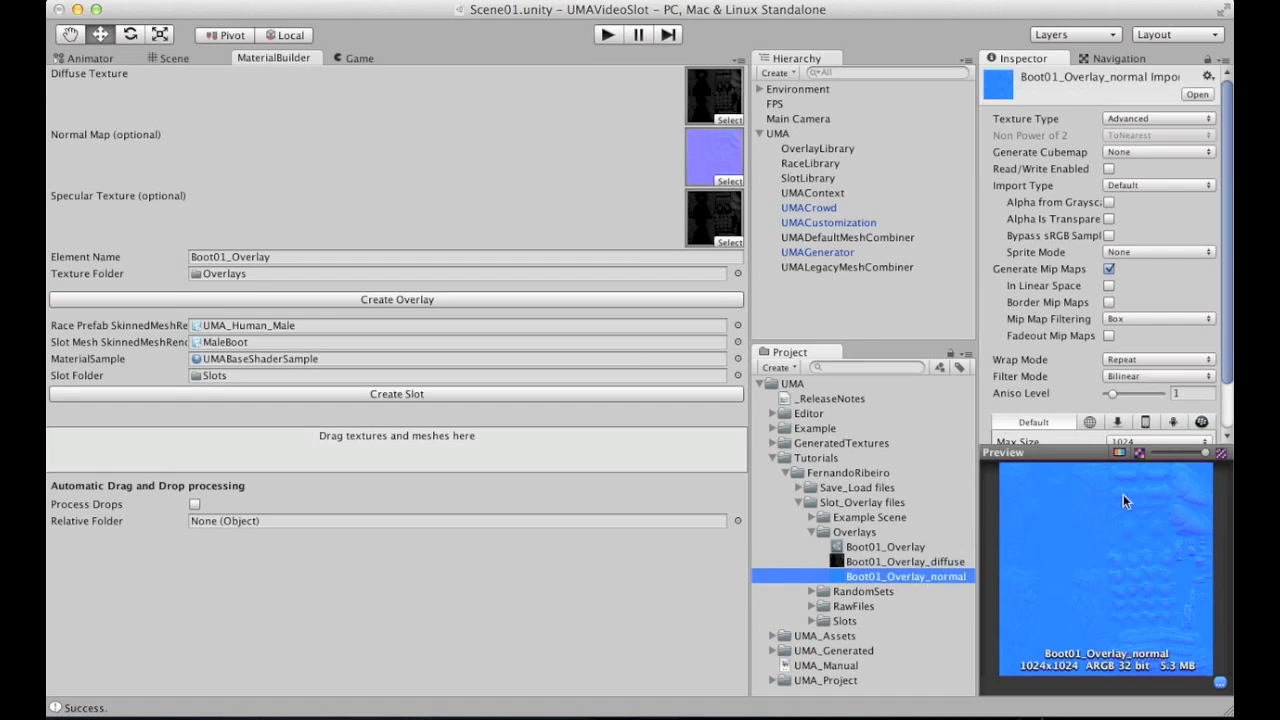
{"action": "left_click", "coordinate": [1098, 530]}
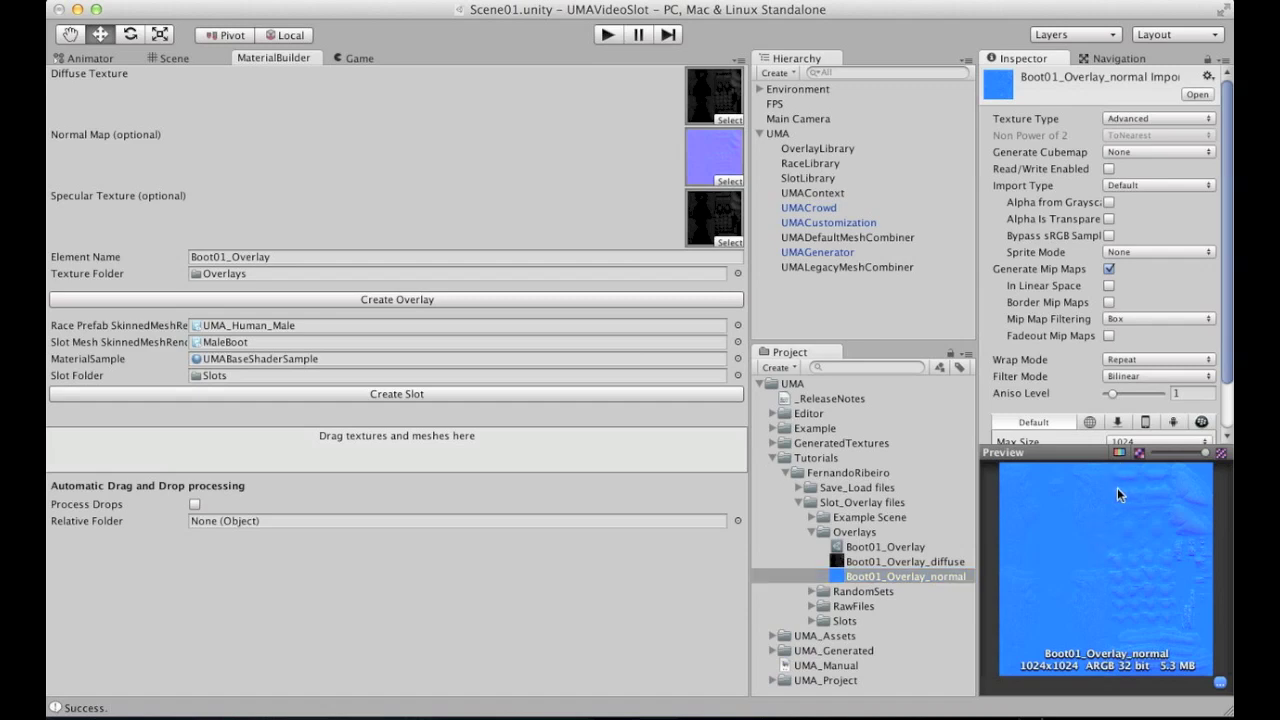
{"action": "left_click", "coordinate": [1119, 453]}
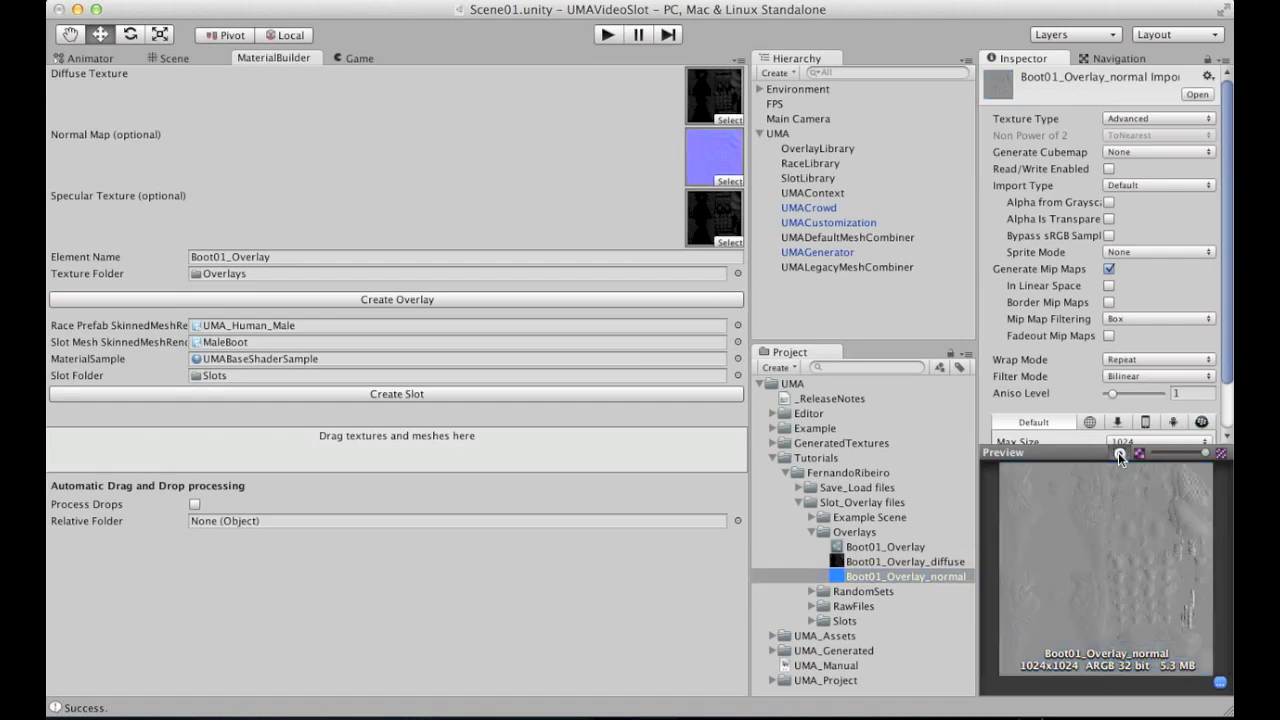
{"action": "left_click", "coordinate": [1119, 452]}
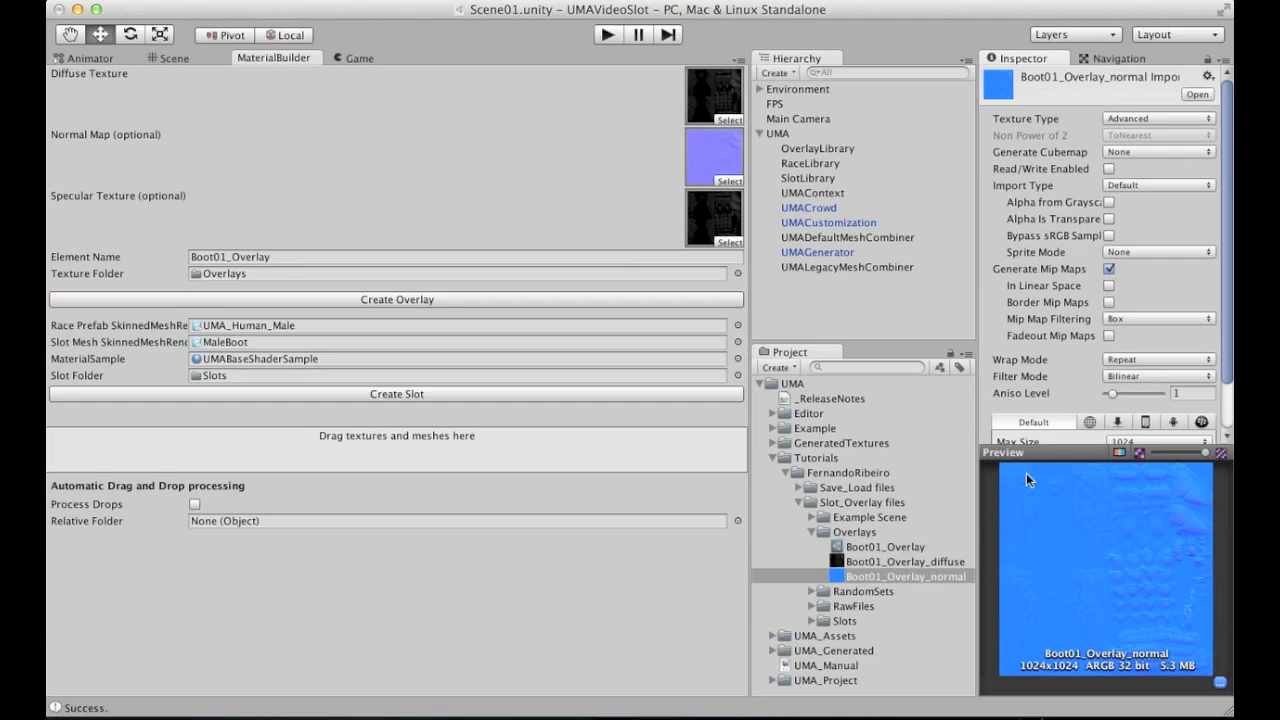
Compare the overlay textures again, selecting Boot01_Overlay_normal together with Boot01_Overlay_diffuse
{"action": "left_click", "coordinate": [902, 566]}
{"action": "key", "text": "Down"}
{"action": "key", "text": "Up"}
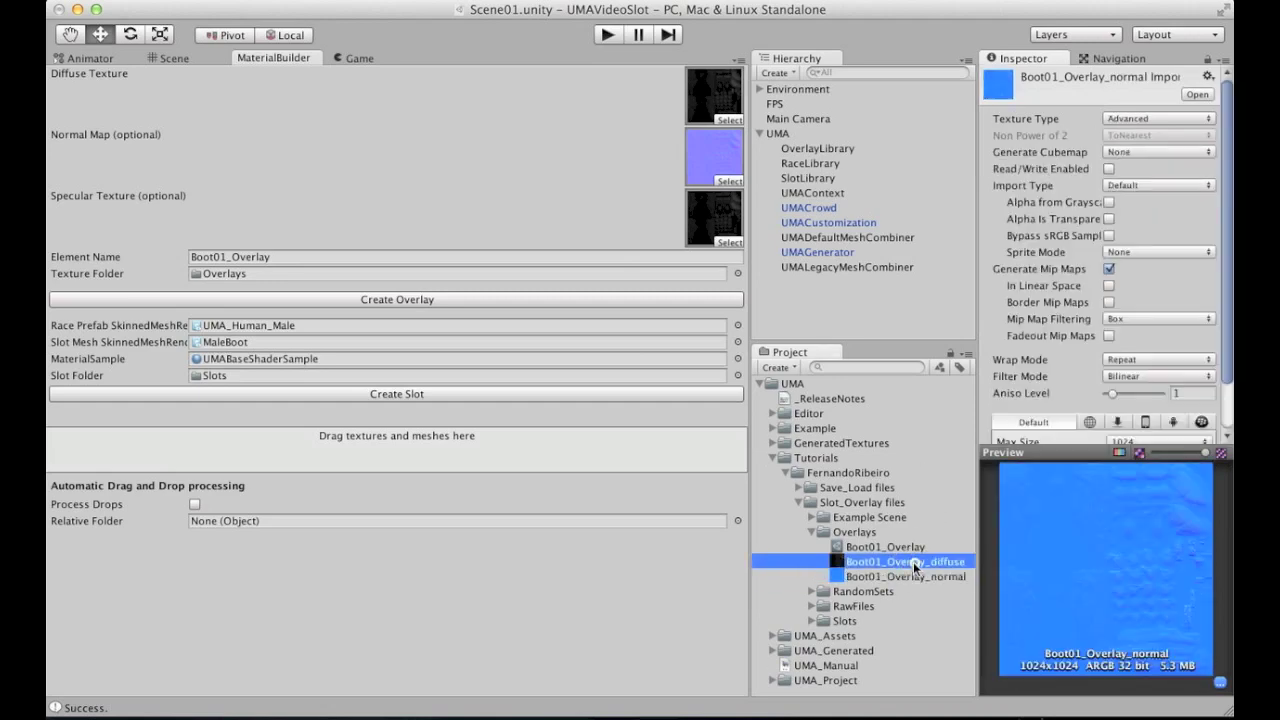
{"action": "left_click", "coordinate": [915, 575]}
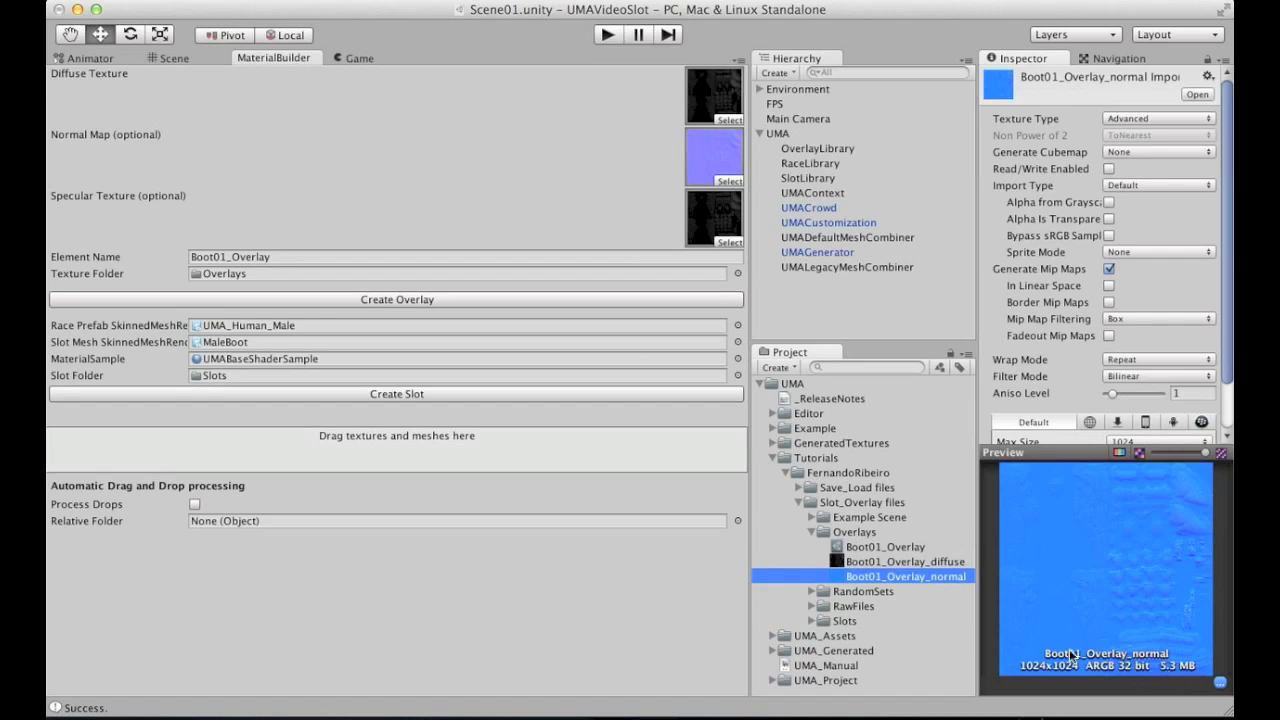
{"action": "left_click", "coordinate": [863, 562], "text": "shift"}
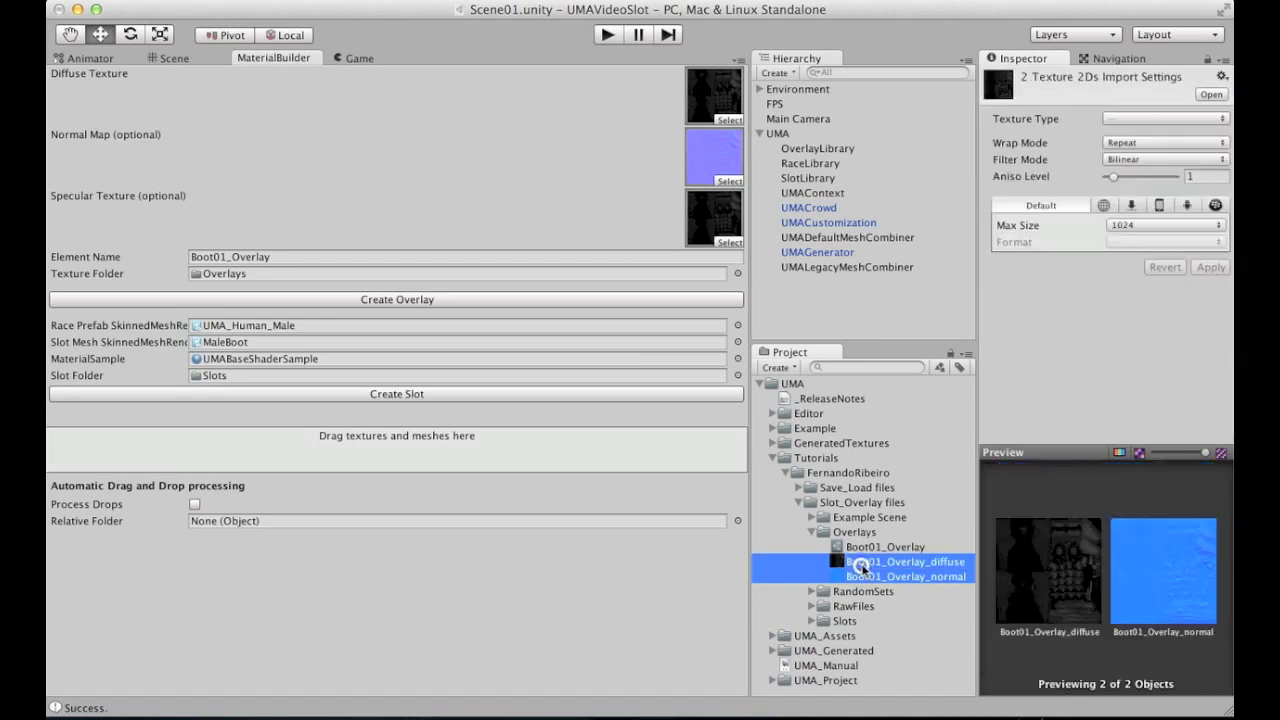
Limit both Boot01_Overlay textures to 512 max size and set the normal map to Automatic Compressed
{"action": "left_click", "coordinate": [1121, 227]}
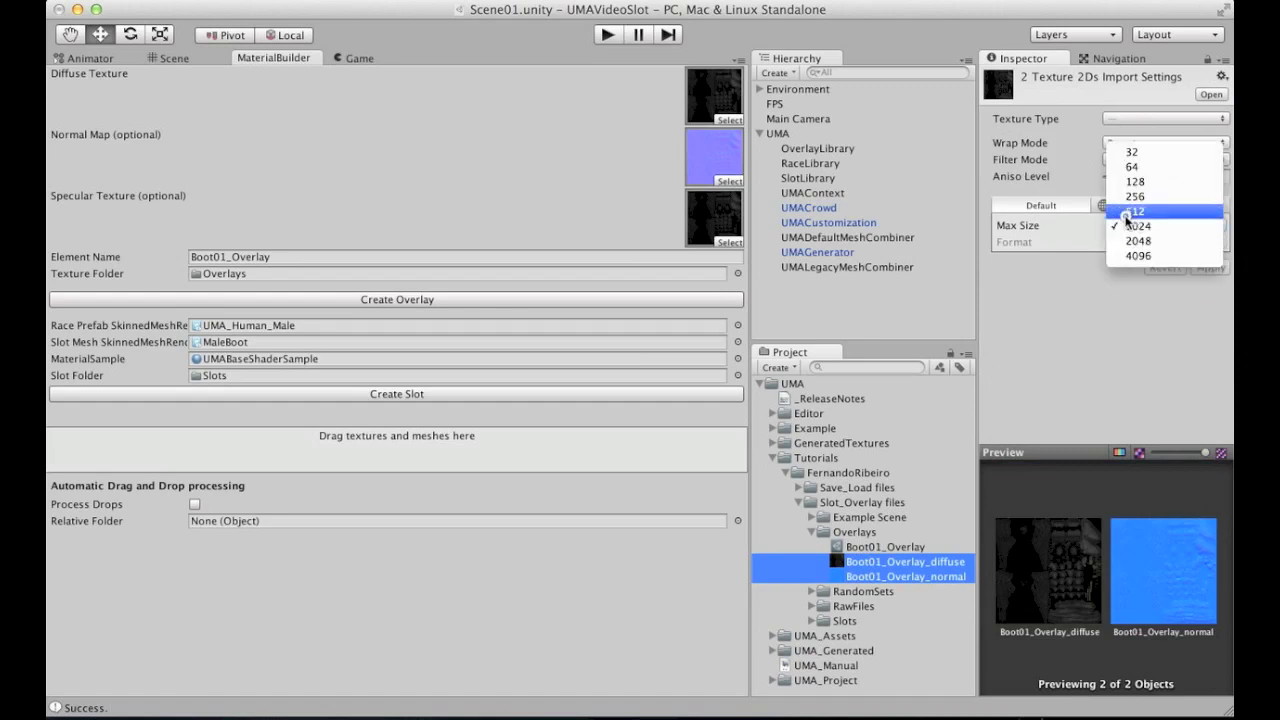
{"action": "left_click", "coordinate": [1137, 213]}
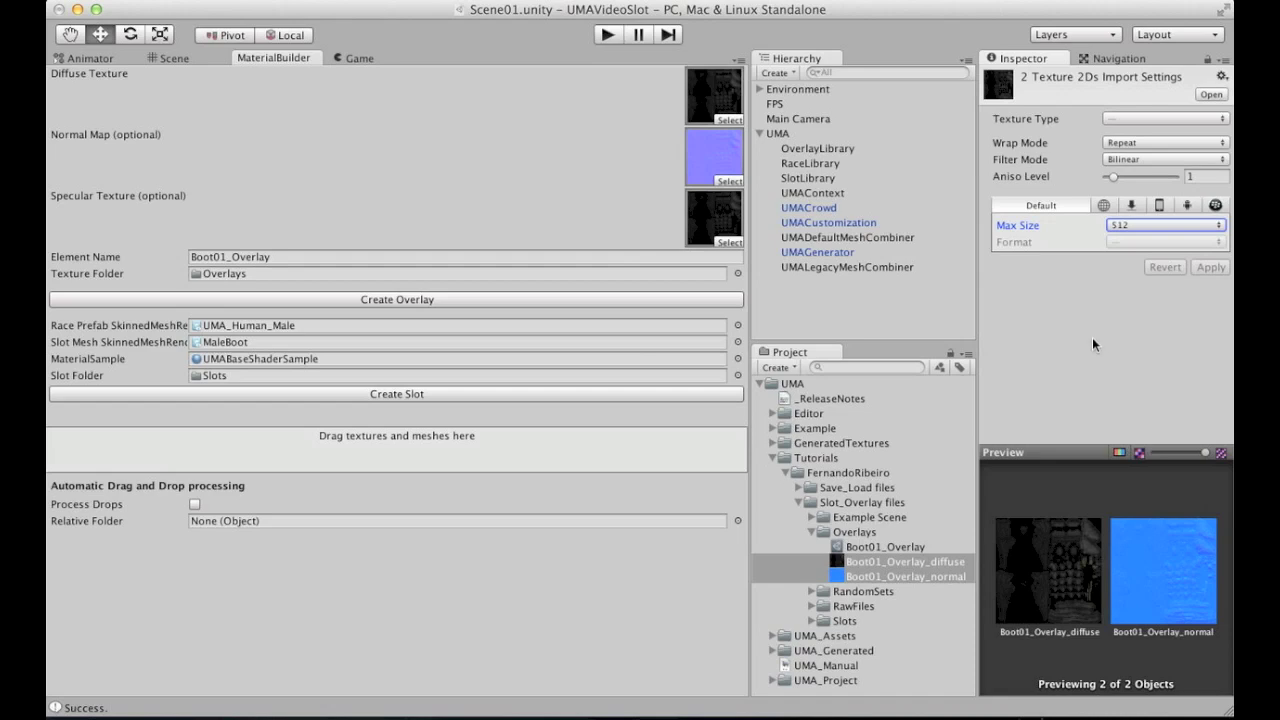
{"action": "left_click", "coordinate": [886, 576]}
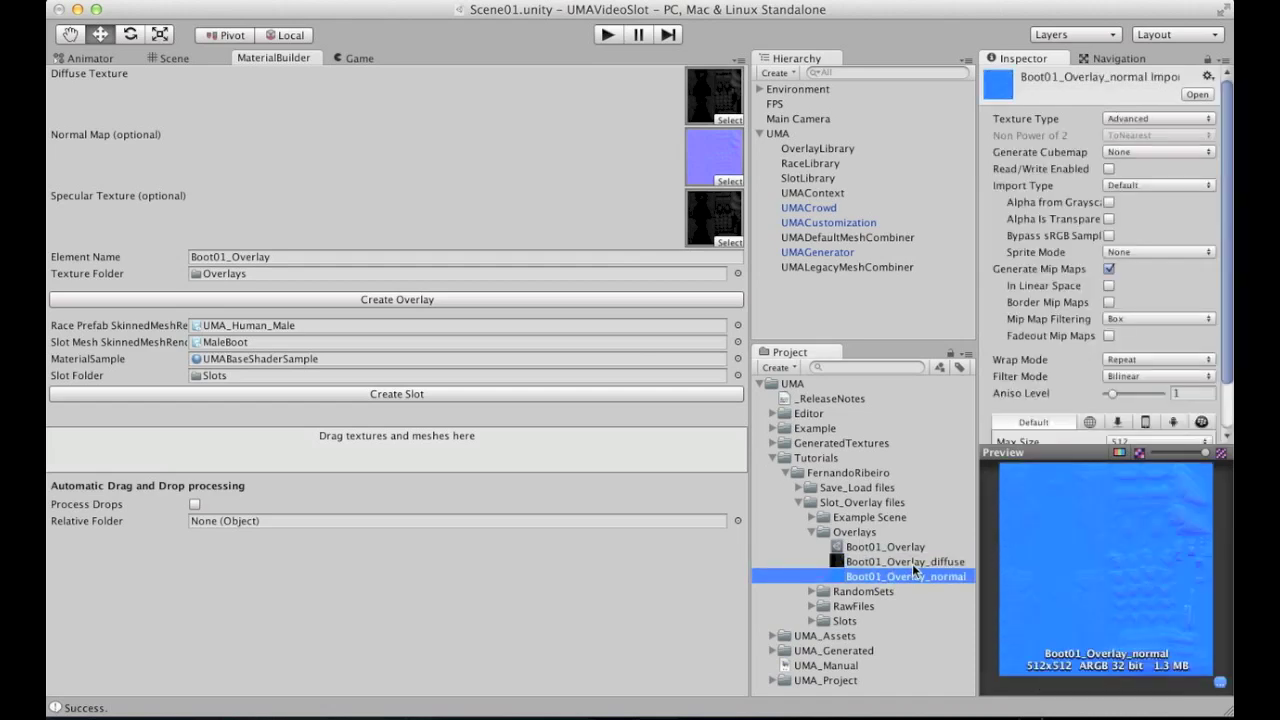
{"action": "scroll", "coordinate": [1155, 260], "scroll_direction": "down", "scroll_amount": 2}
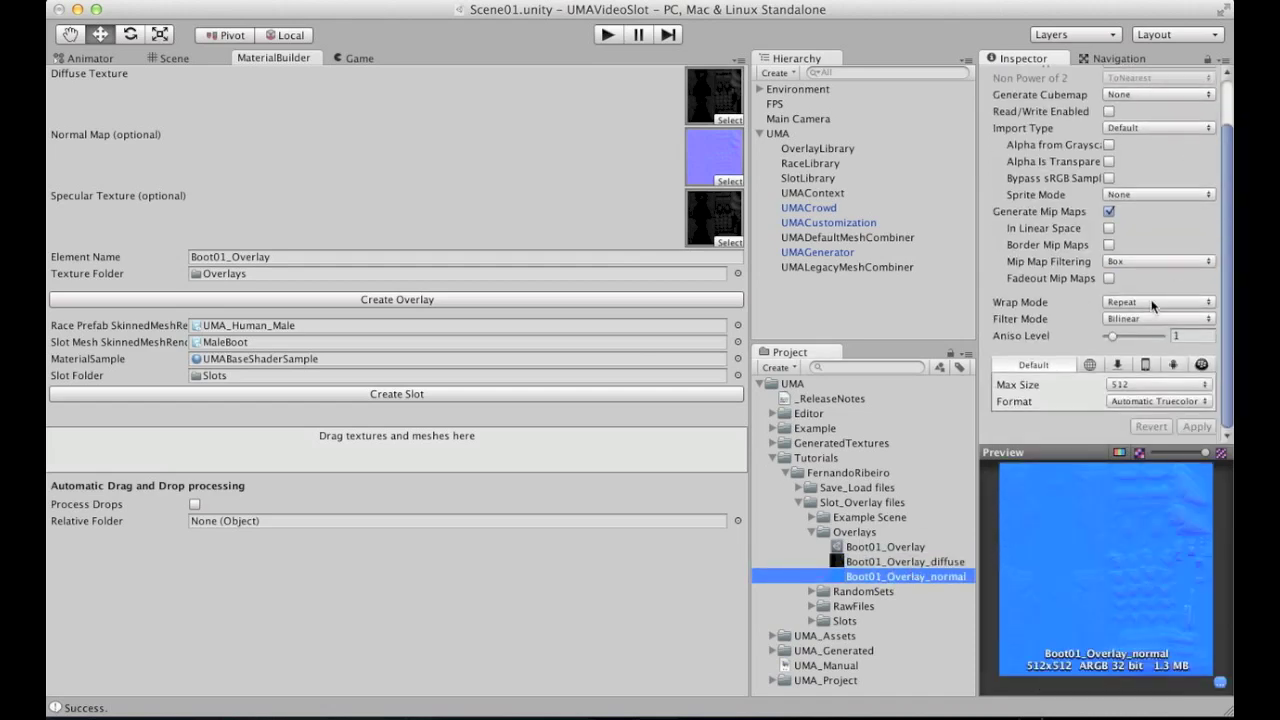
{"action": "left_click", "coordinate": [1150, 402]}
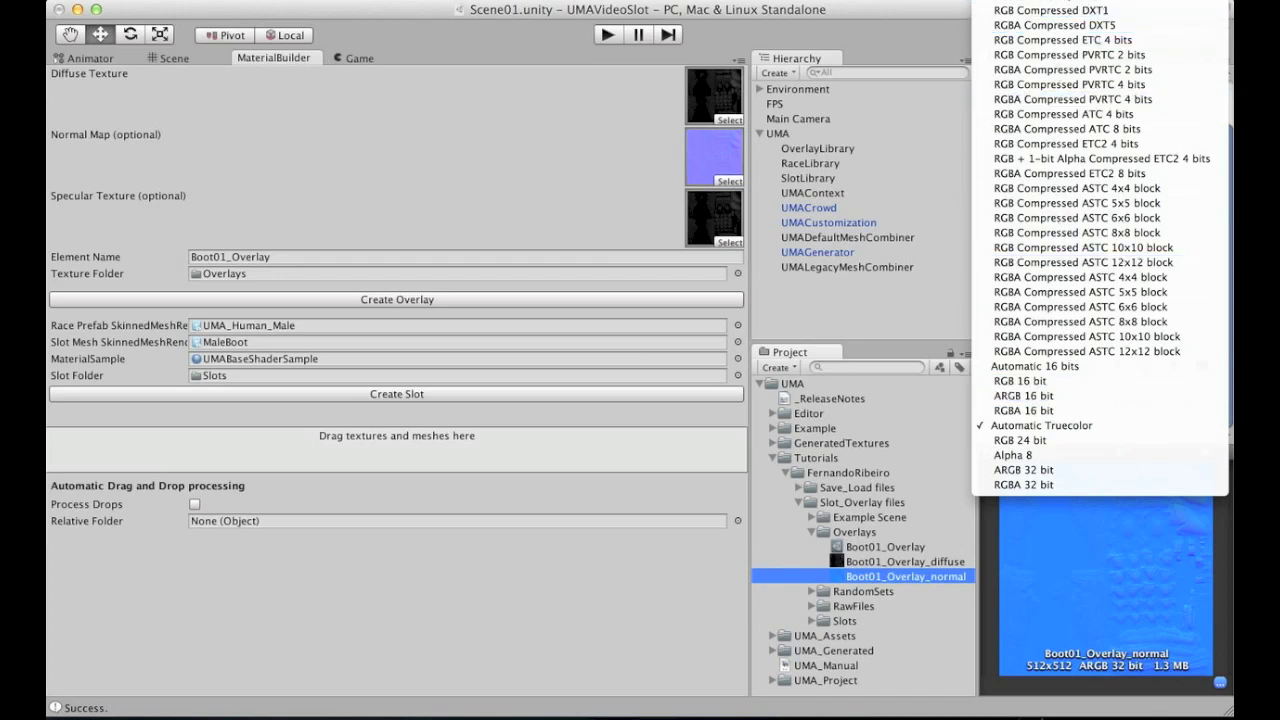
{"action": "left_click", "coordinate": [1100, 8]}
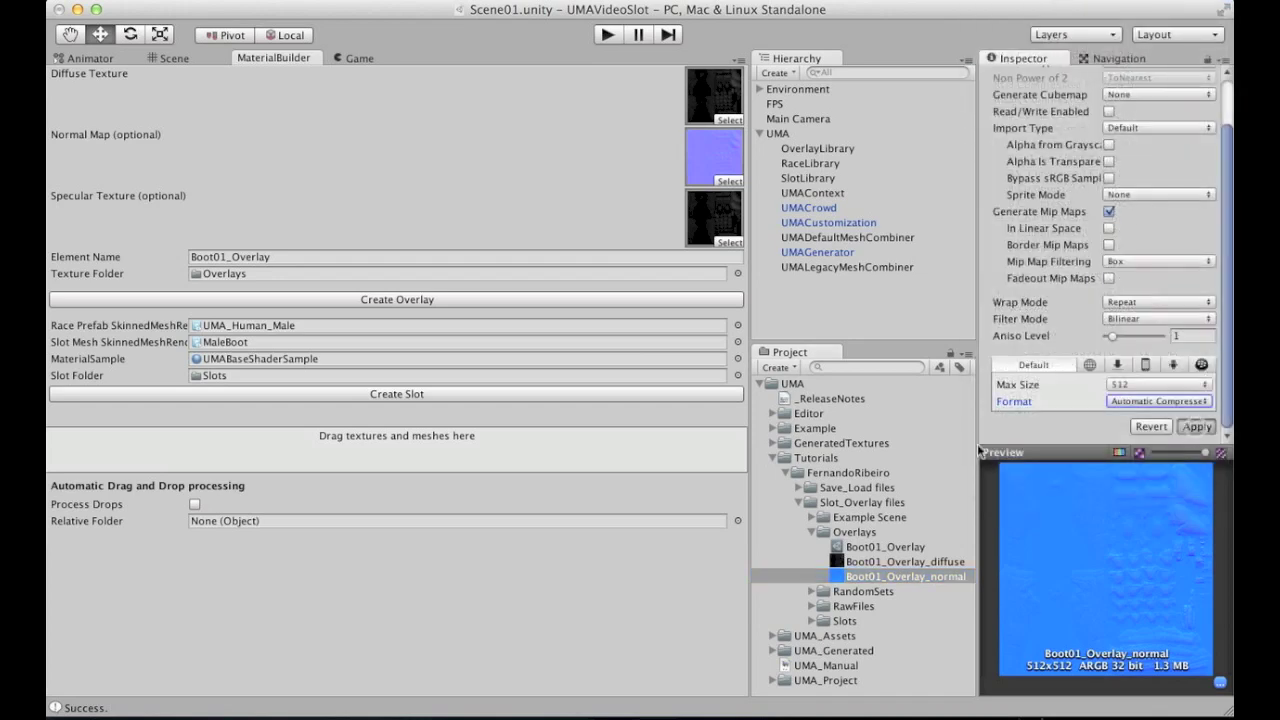
Set the Boot01_Overlay_diffuse texture format to Compressed
{"action": "left_click", "coordinate": [866, 562]}
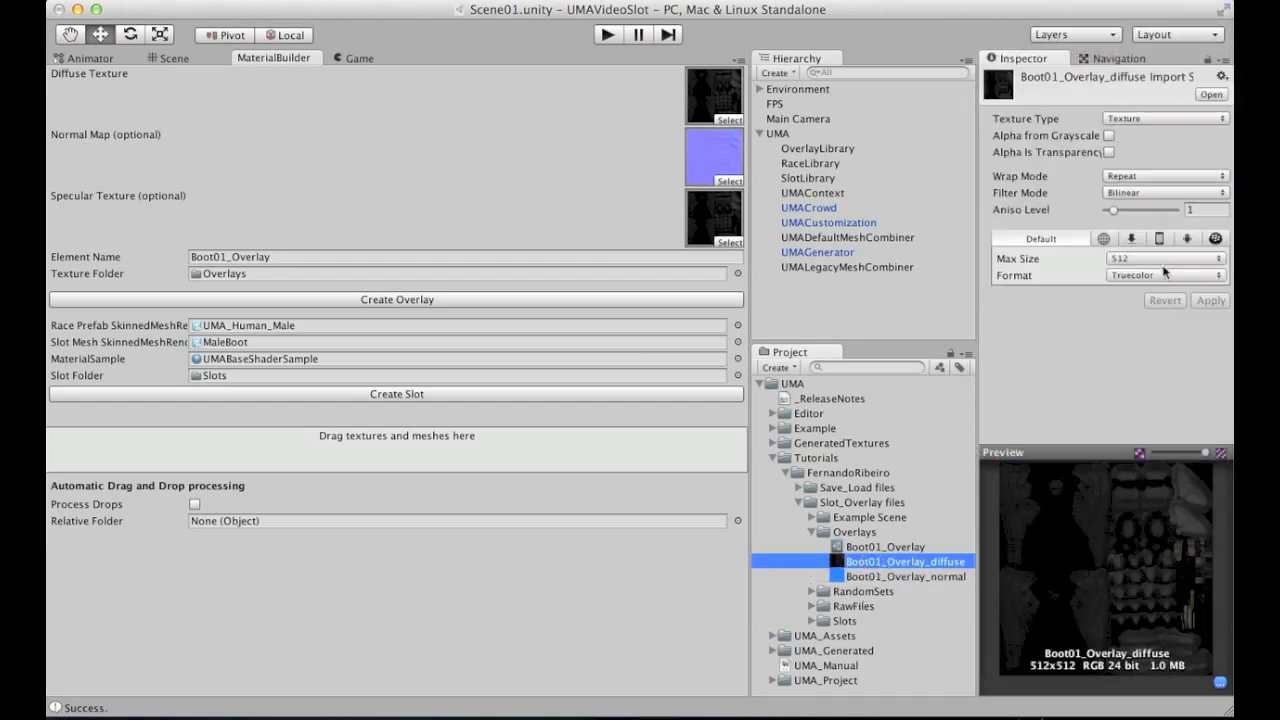
{"action": "left_click", "coordinate": [1132, 272]}
{"action": "left_click", "coordinate": [1140, 247]}
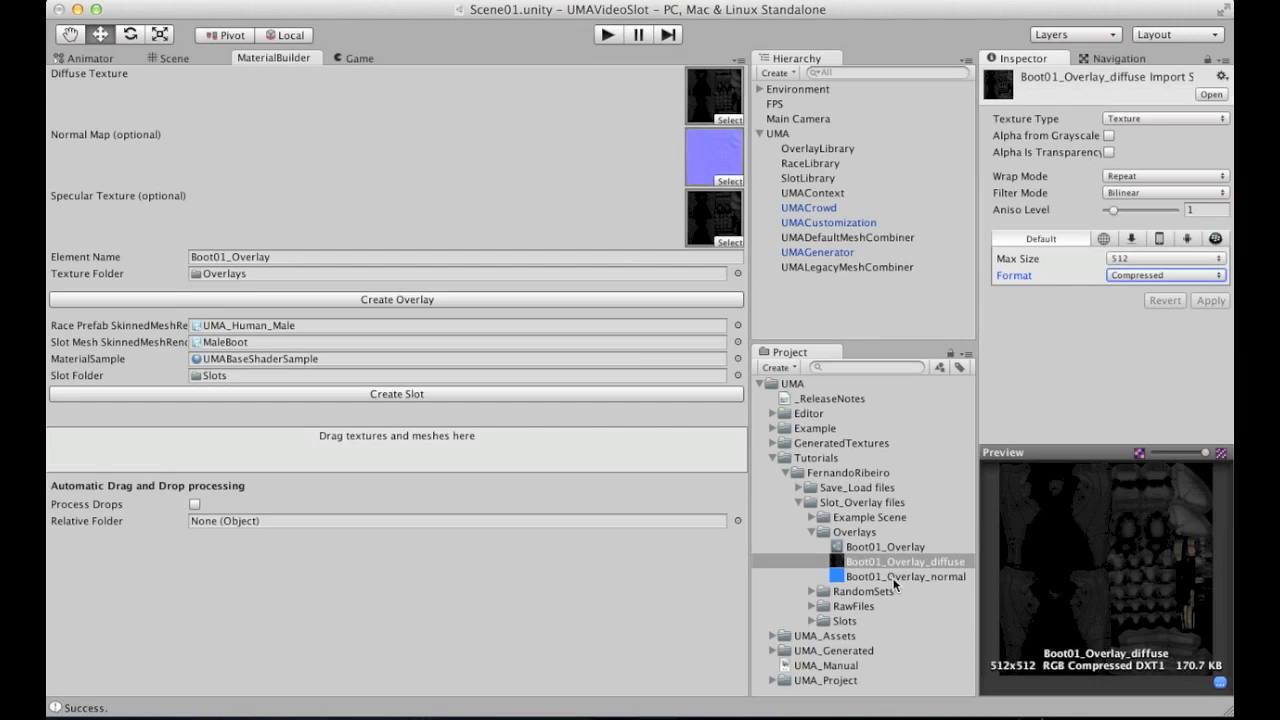
Keep Boot01_Overlay_diffuse as a Texture type and enable its Read/Write
{"action": "left_click", "coordinate": [1145, 119]}
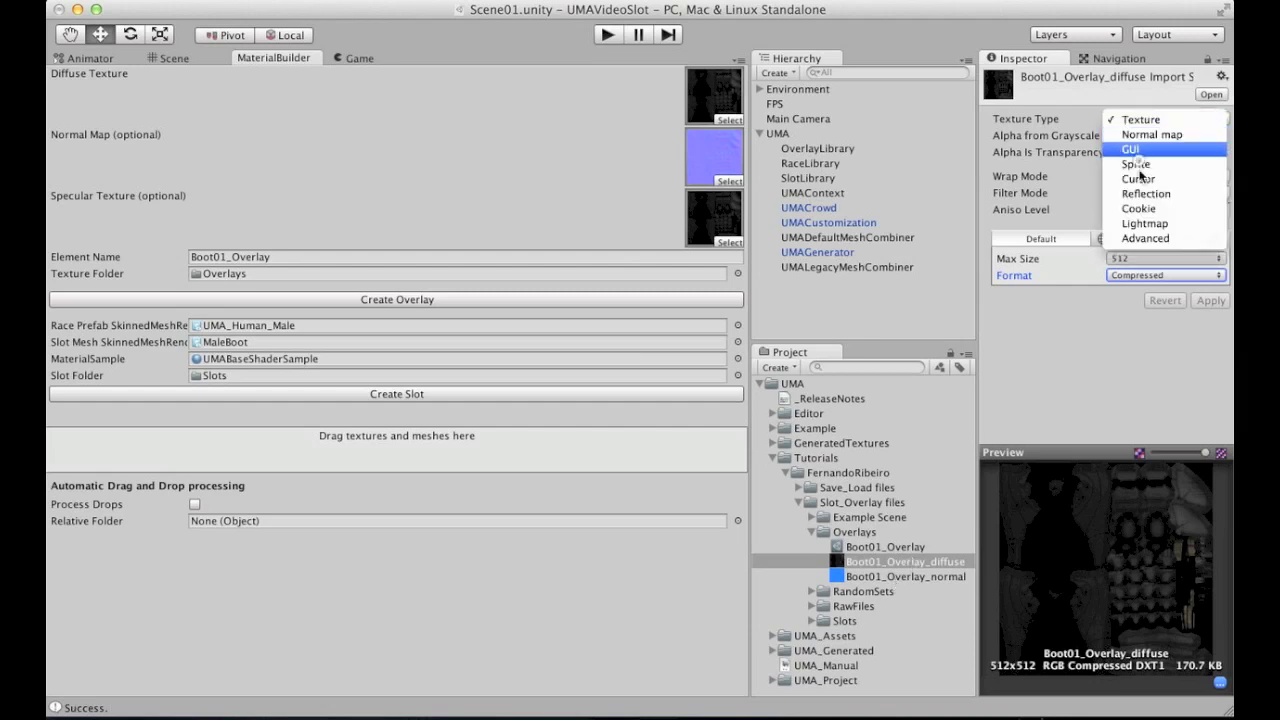
{"action": "key", "text": "Escape"}
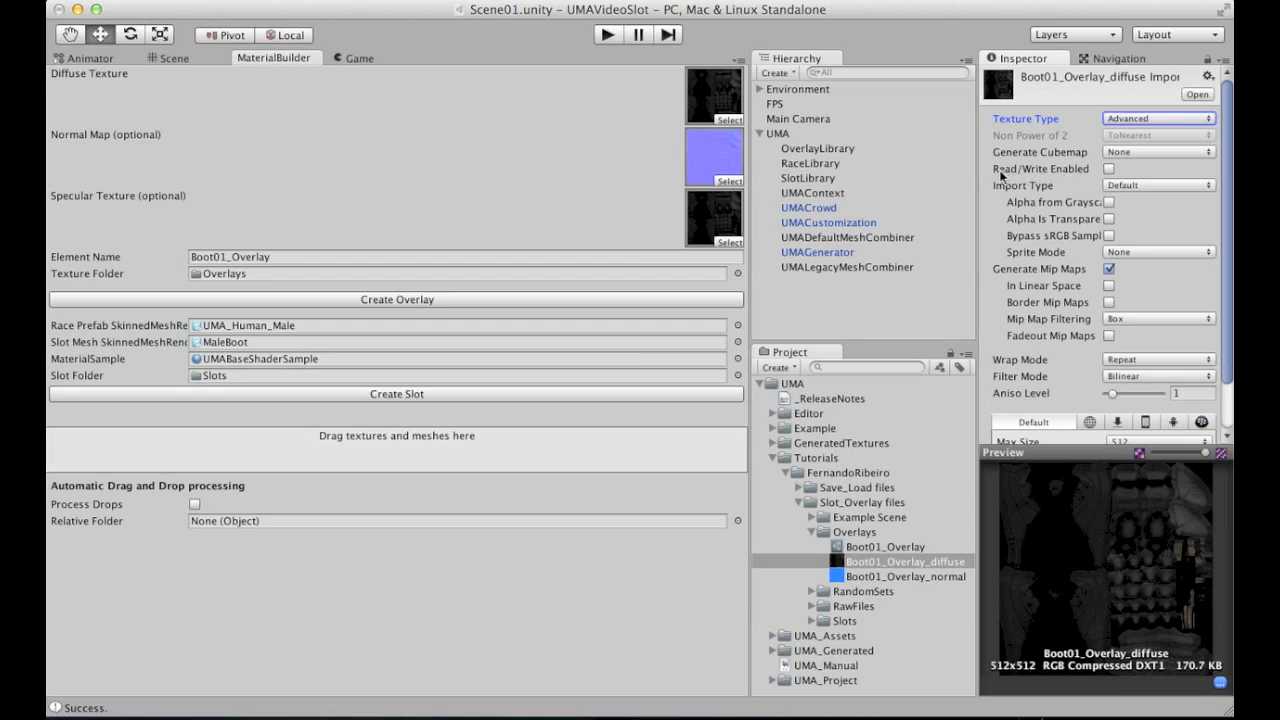
{"action": "left_click", "coordinate": [1108, 170]}
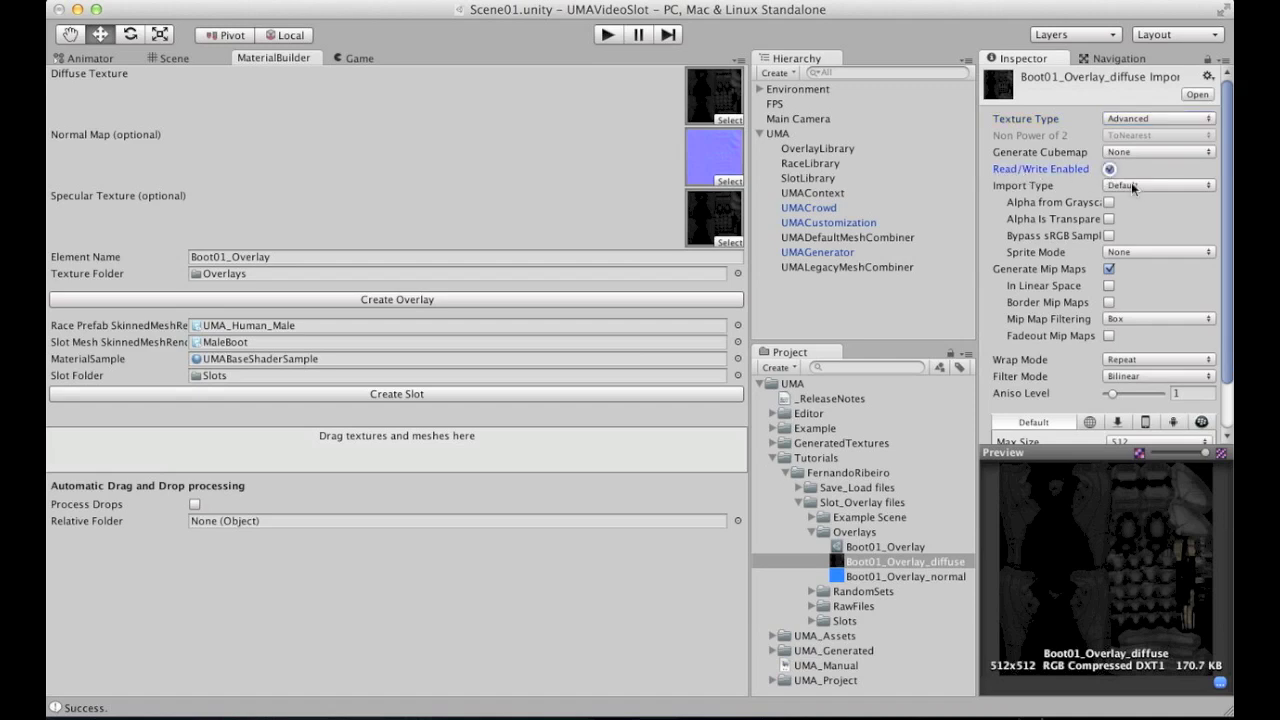
{"action": "scroll", "coordinate": [1206, 368], "scroll_direction": "down", "scroll_amount": 3}
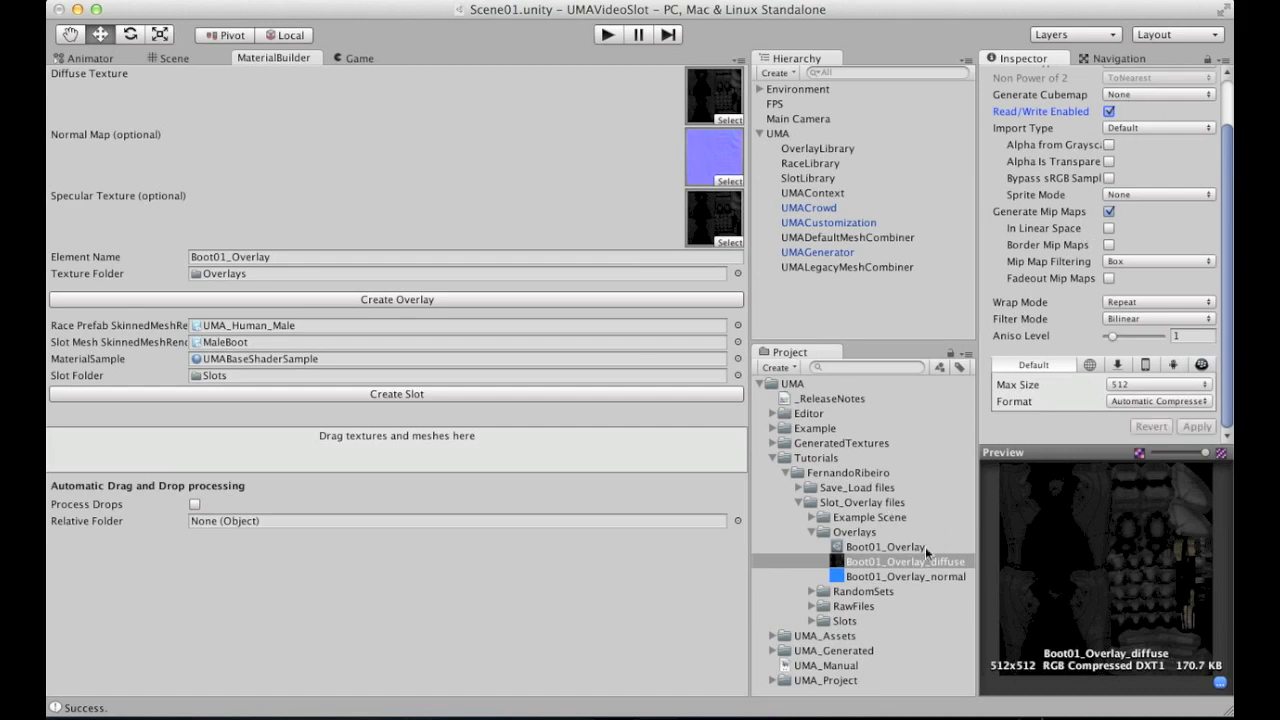
Enable Read/Write on Boot01_Overlay_normal, apply, and select the Boot01_Overlay asset
{"action": "left_click", "coordinate": [891, 576]}
{"action": "left_click", "coordinate": [1109, 111]}
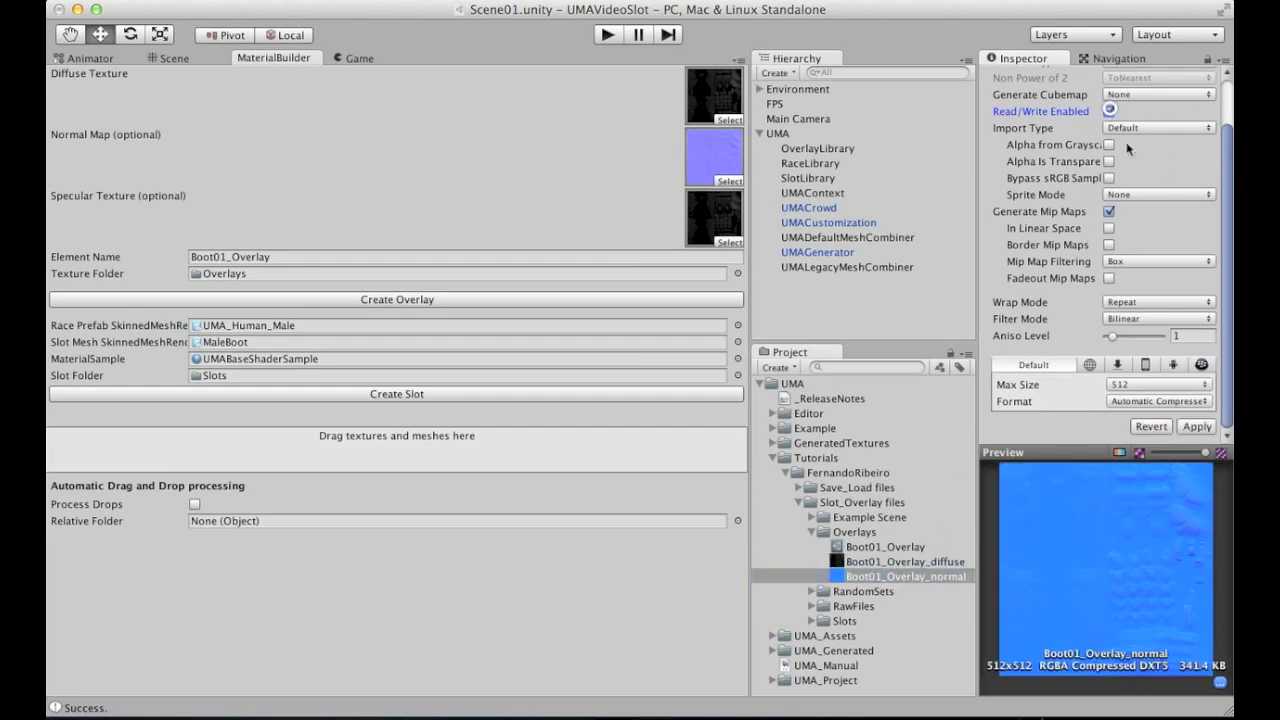
{"action": "left_click", "coordinate": [1197, 426]}
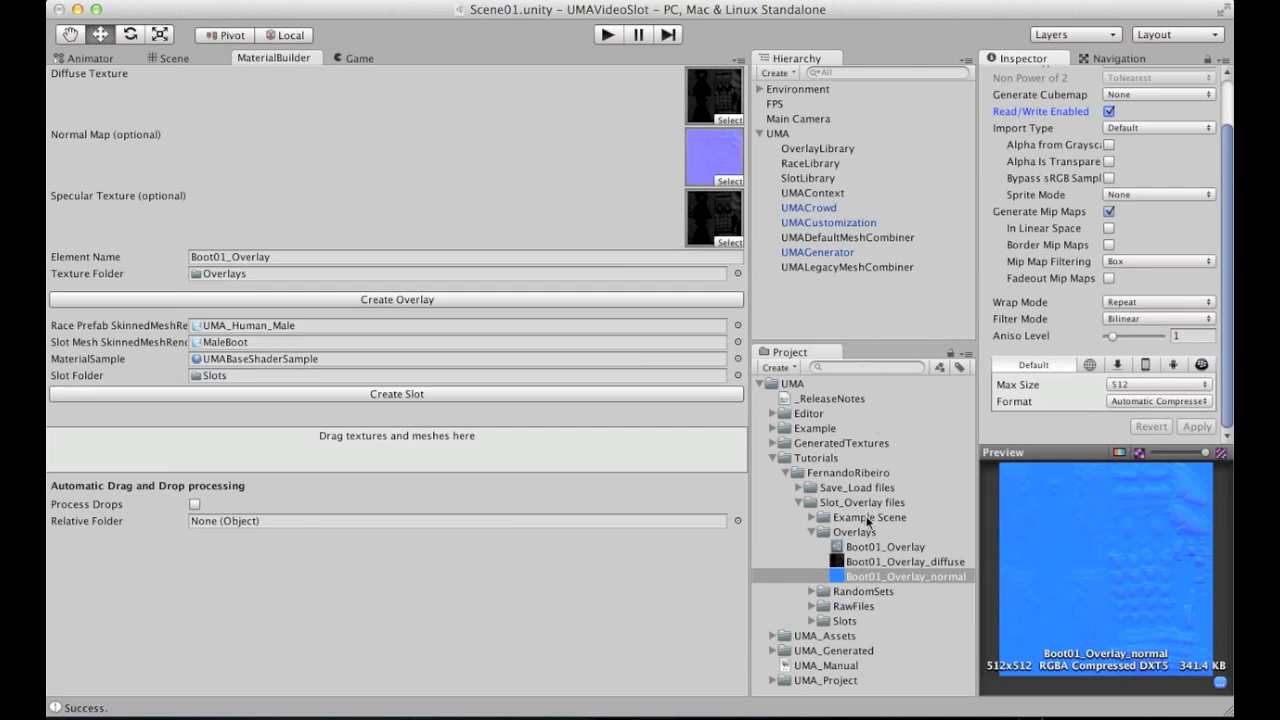
{"action": "left_click", "coordinate": [868, 548]}
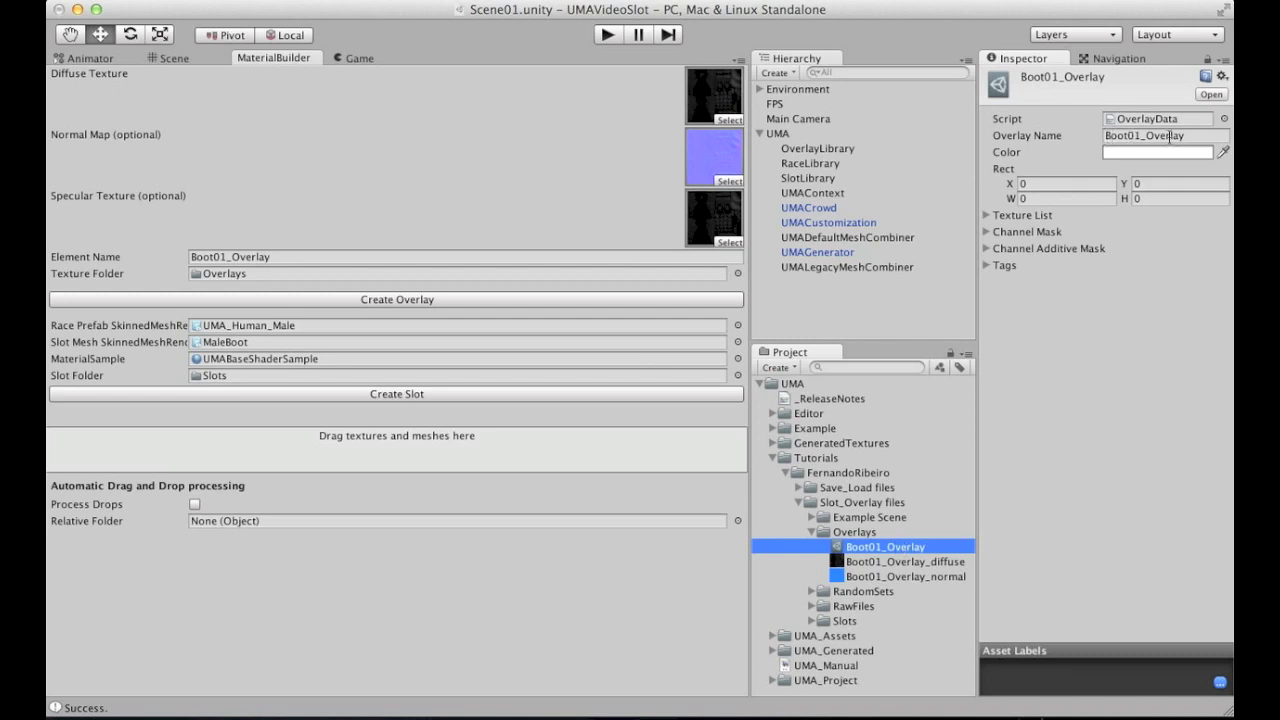
Prefix the overlay name with 'Male' so it reads MaleBoot01_Overlay
{"action": "left_click", "coordinate": [1108, 135]}
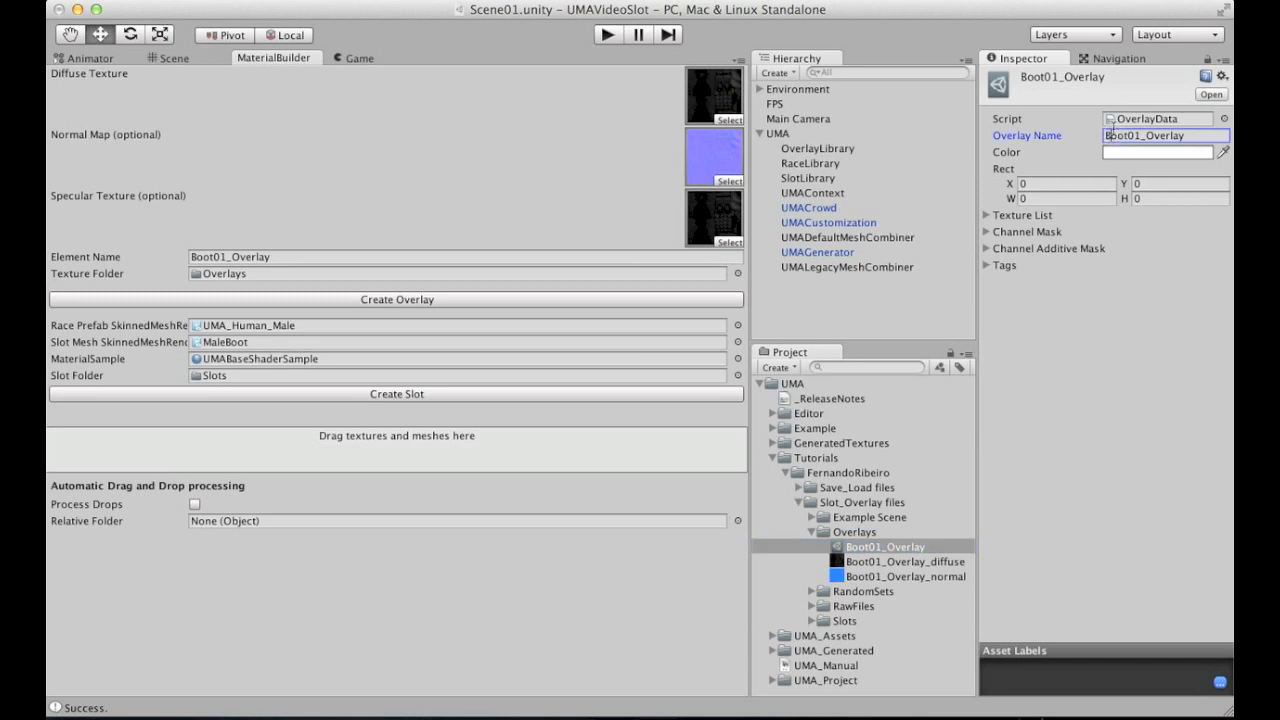
{"action": "type", "text": "Male"}
{"action": "left_click_drag", "start_coordinate": [1128, 136], "coordinate": [1080, 135]}
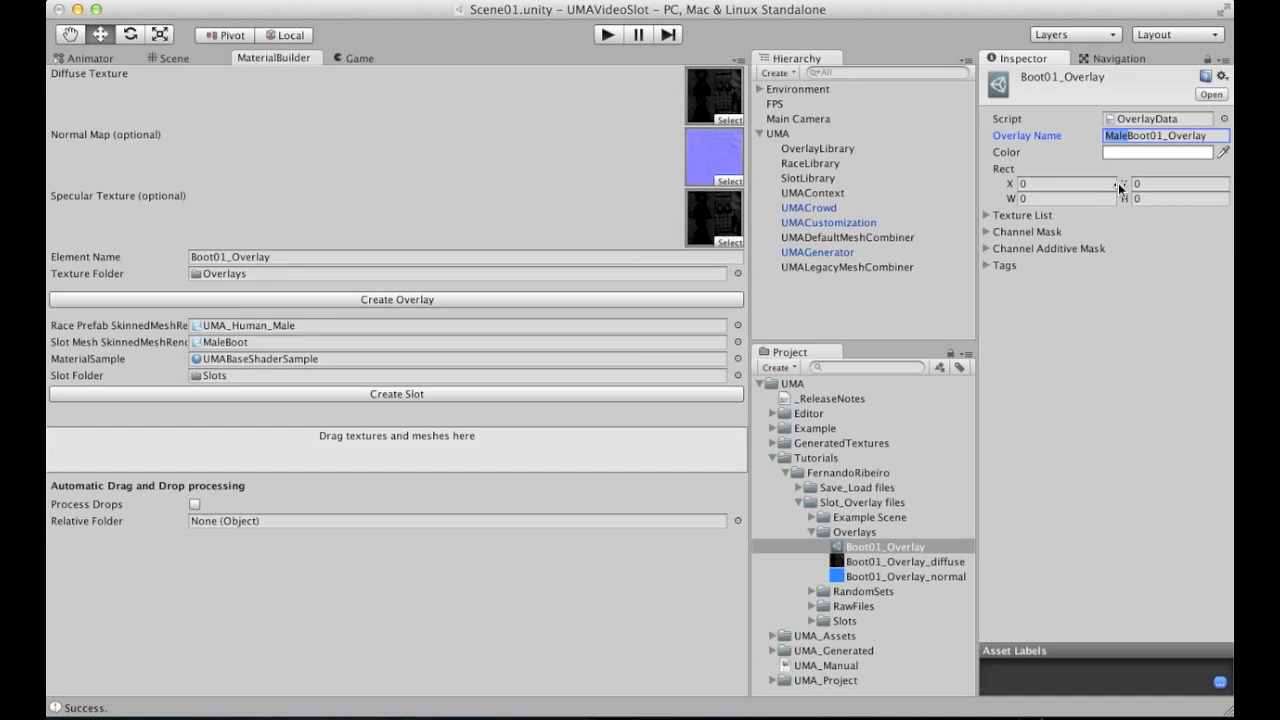
{"action": "key", "text": "Right"}
{"action": "left_click", "coordinate": [1012, 217]}
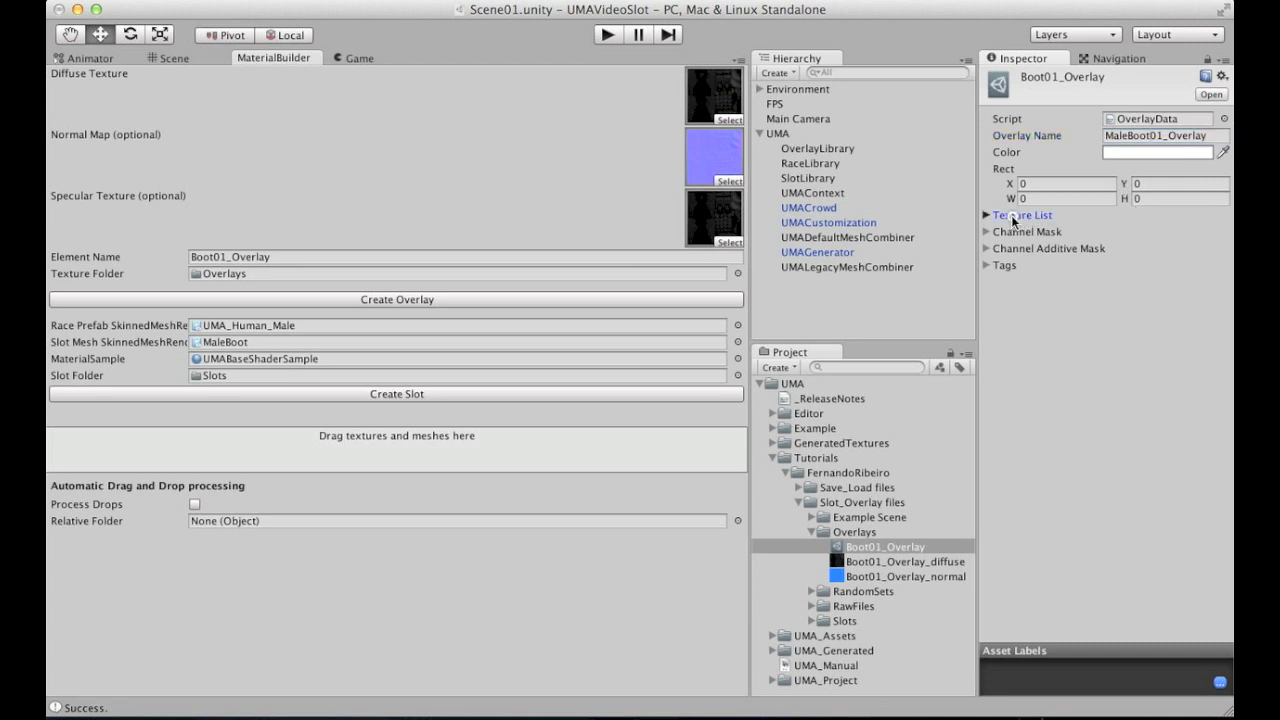
Expand and collapse the Texture List, Channel Mask and Channel Additive Mask foldouts to check them
{"action": "left_click", "coordinate": [1012, 217]}
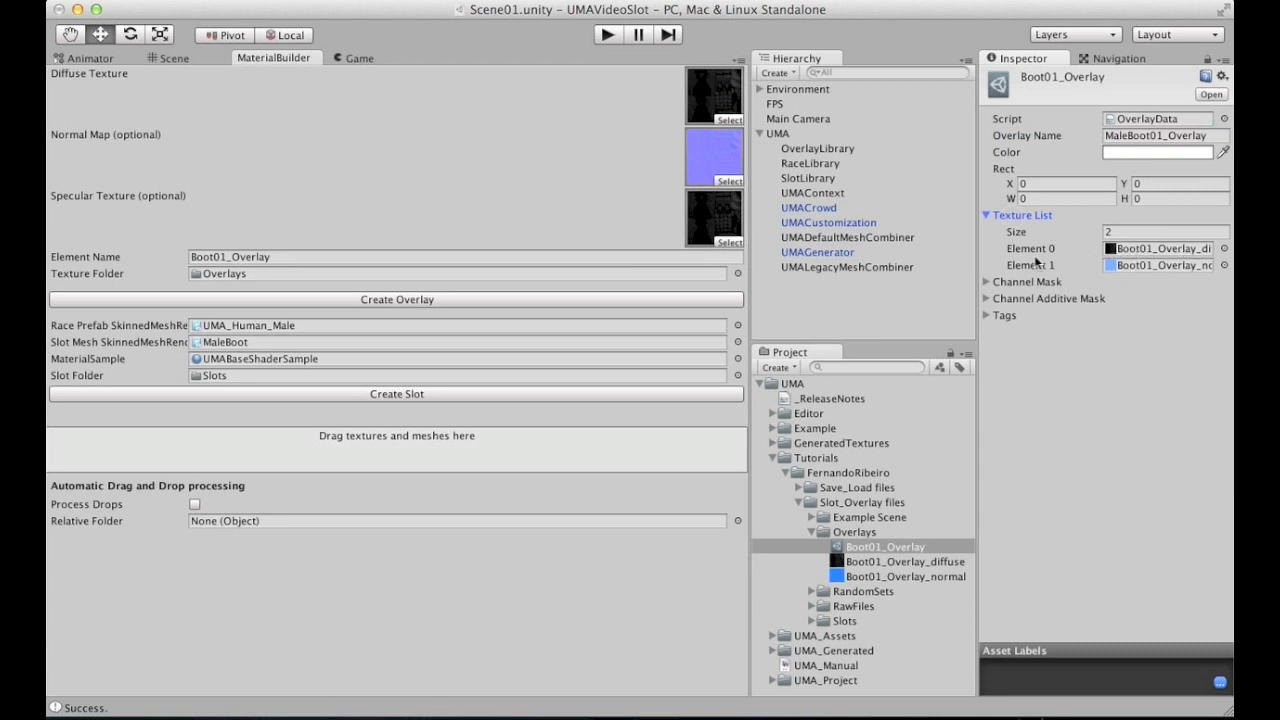
{"action": "left_click", "coordinate": [1018, 215]}
{"action": "left_click", "coordinate": [1028, 230]}
{"action": "left_click", "coordinate": [1030, 231]}
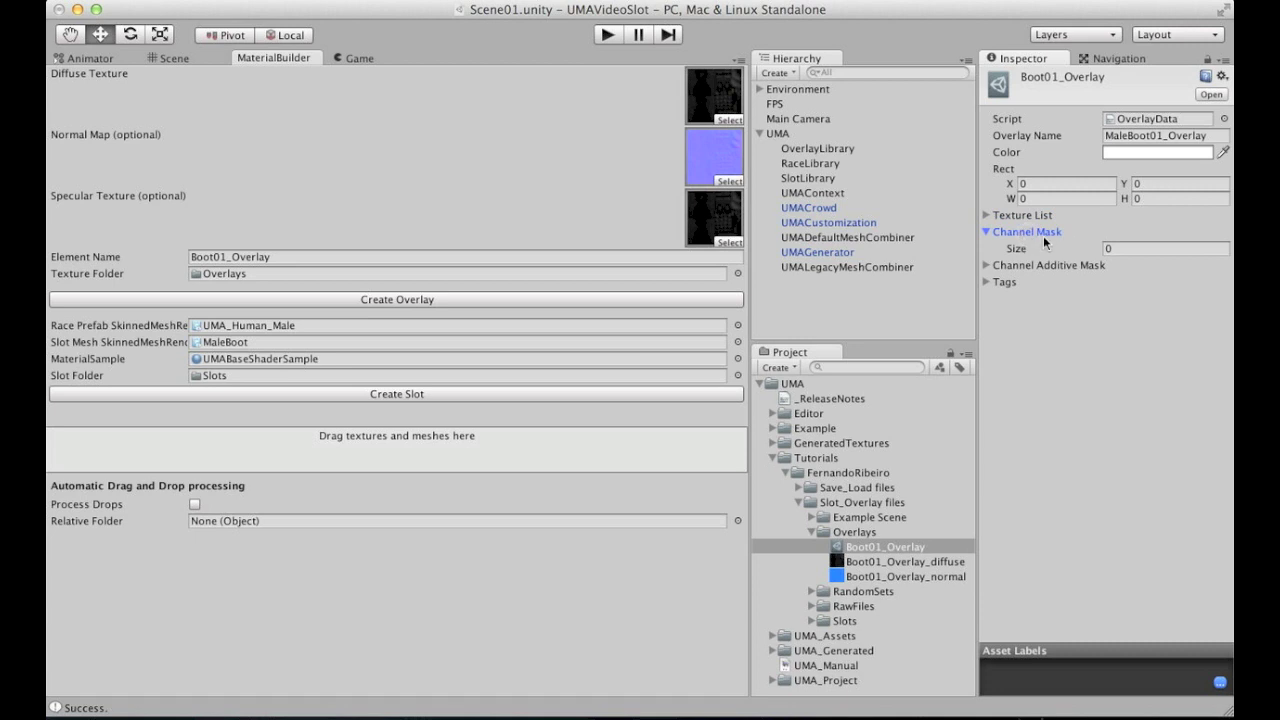
{"action": "left_click", "coordinate": [1044, 265]}
{"action": "left_click", "coordinate": [1044, 265]}
{"action": "left_click", "coordinate": [1040, 232]}
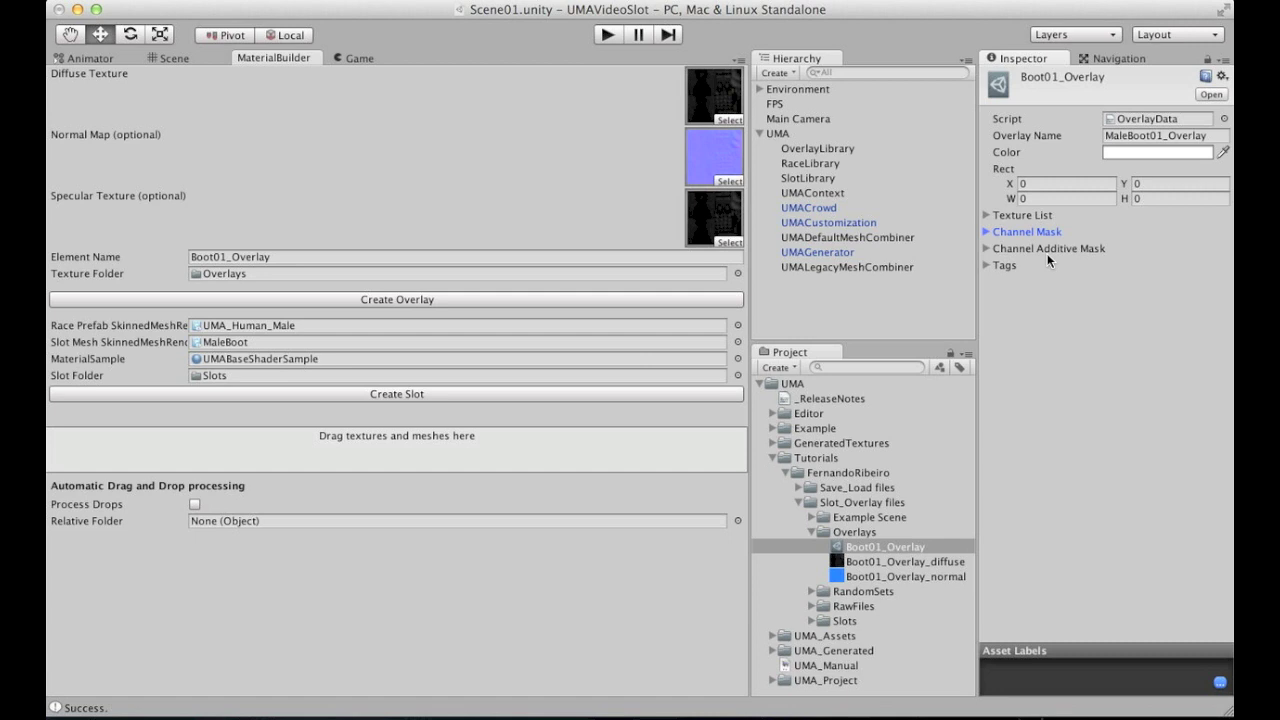
{"action": "left_click", "coordinate": [1071, 333]}
{"action": "left_click", "coordinate": [868, 546]}
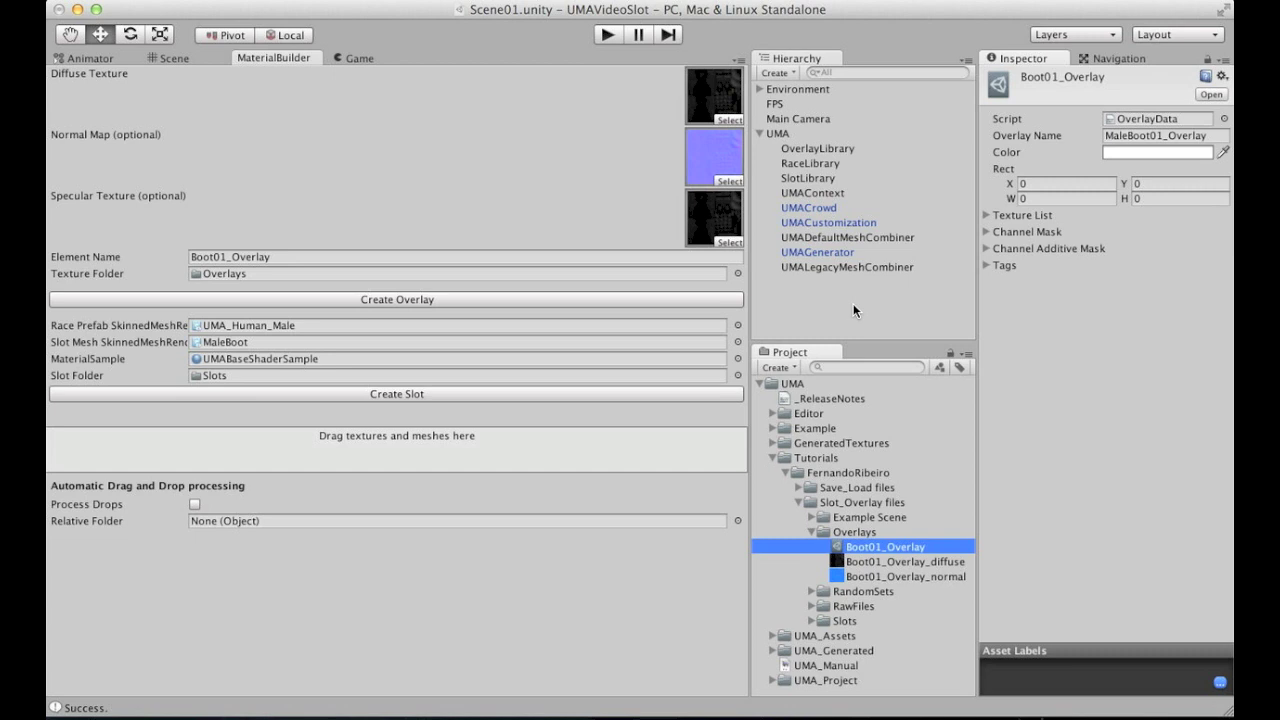
Drop Boot01_Overlay into the OverlayLibrary's overlays and order the list by name
{"action": "left_click", "coordinate": [183, 58]}
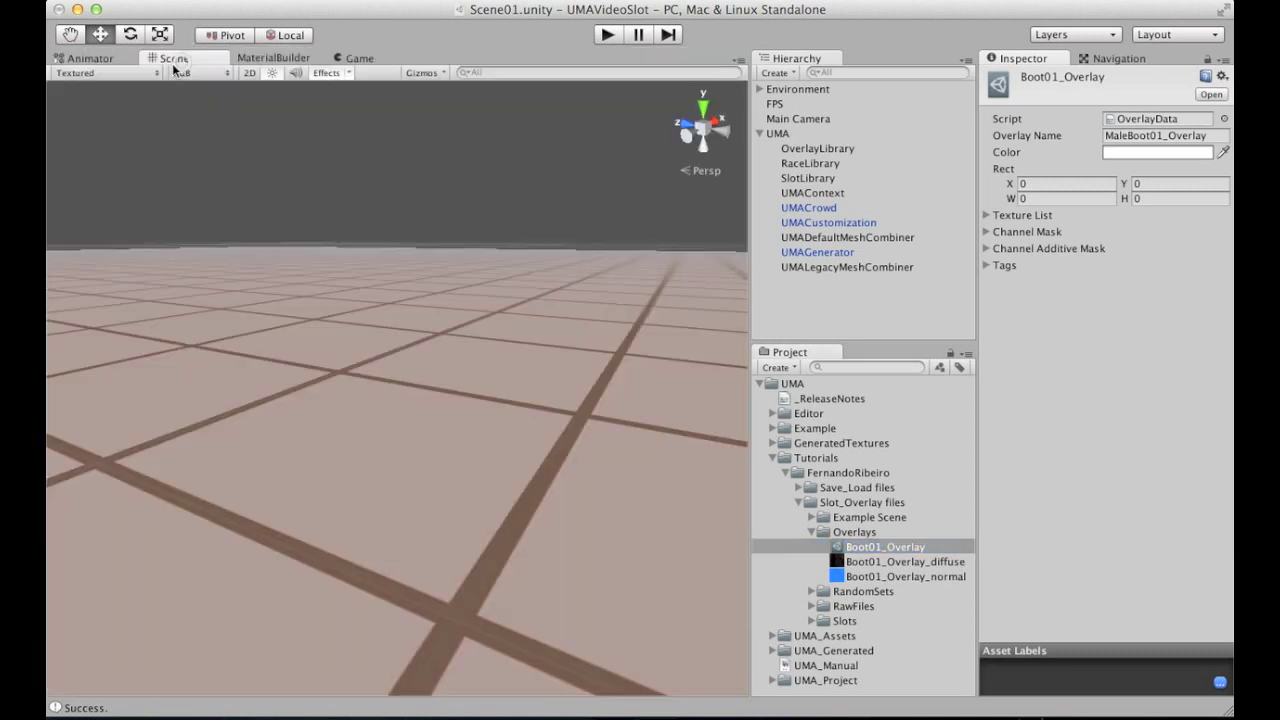
{"action": "left_click", "coordinate": [808, 179]}
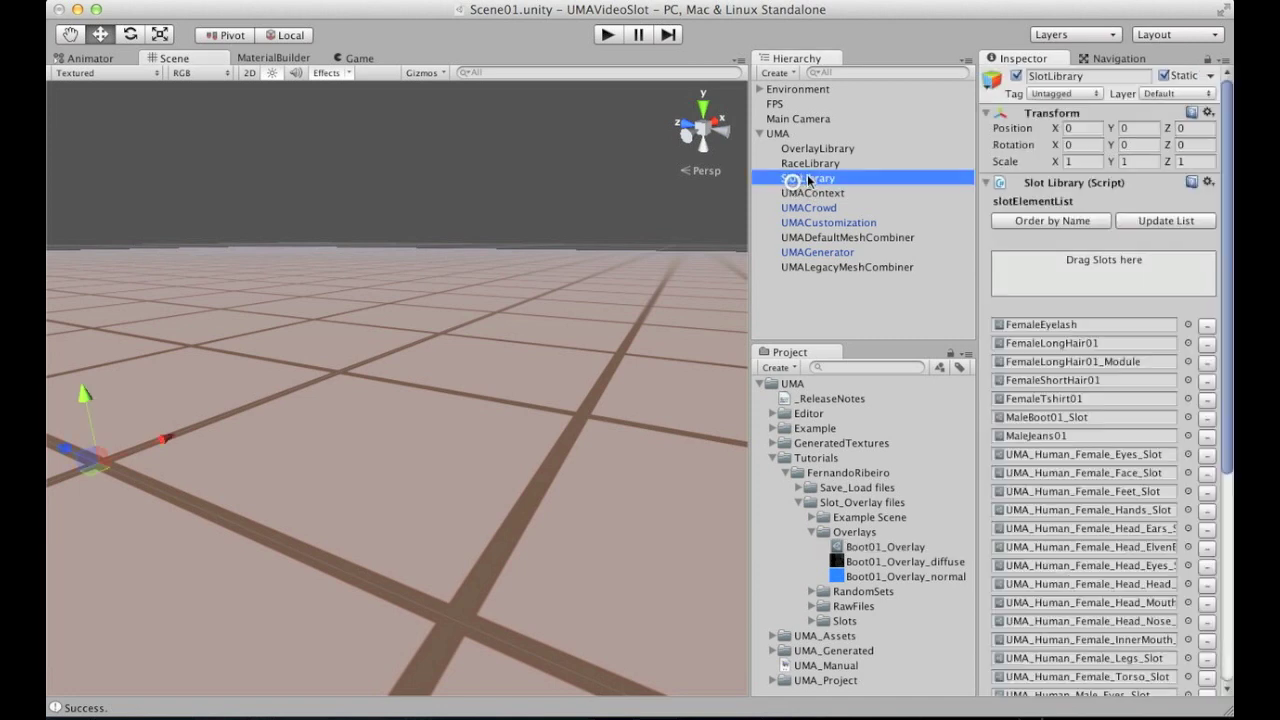
{"action": "left_click", "coordinate": [822, 149]}
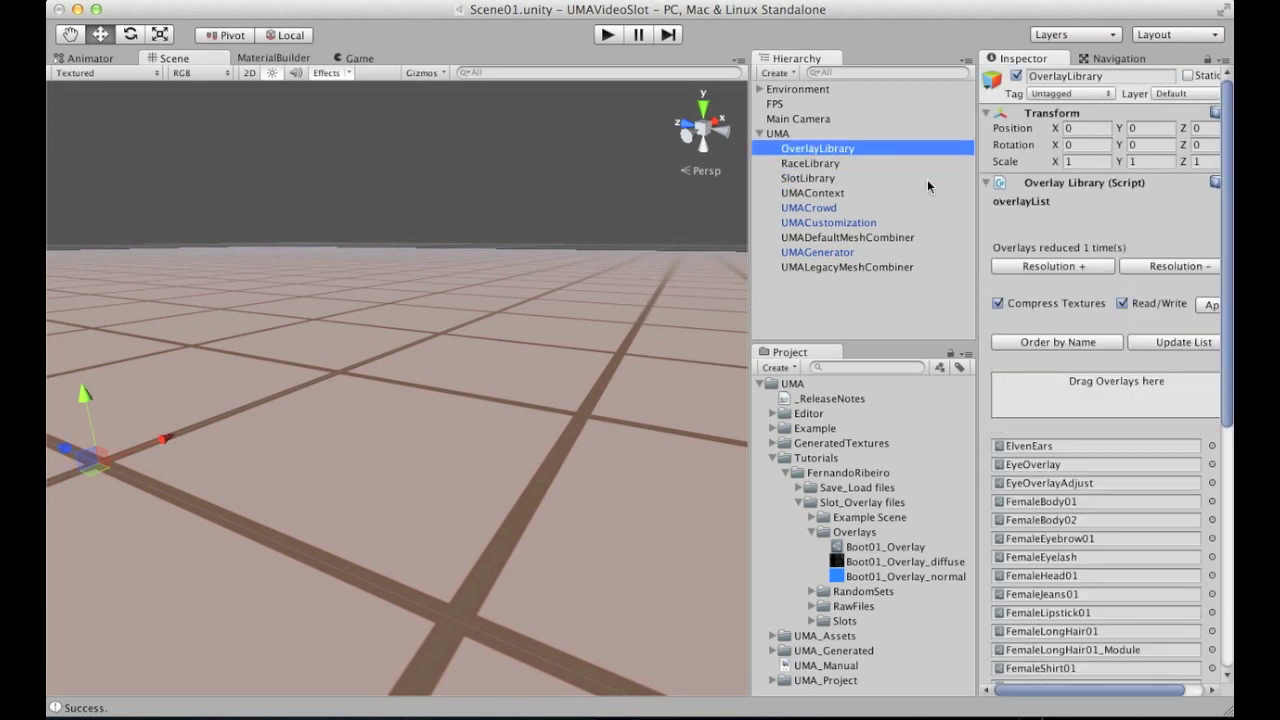
{"action": "left_click_drag", "start_coordinate": [978, 310], "coordinate": [923, 300]}
{"action": "left_click_drag", "start_coordinate": [828, 548], "coordinate": [1034, 398]}
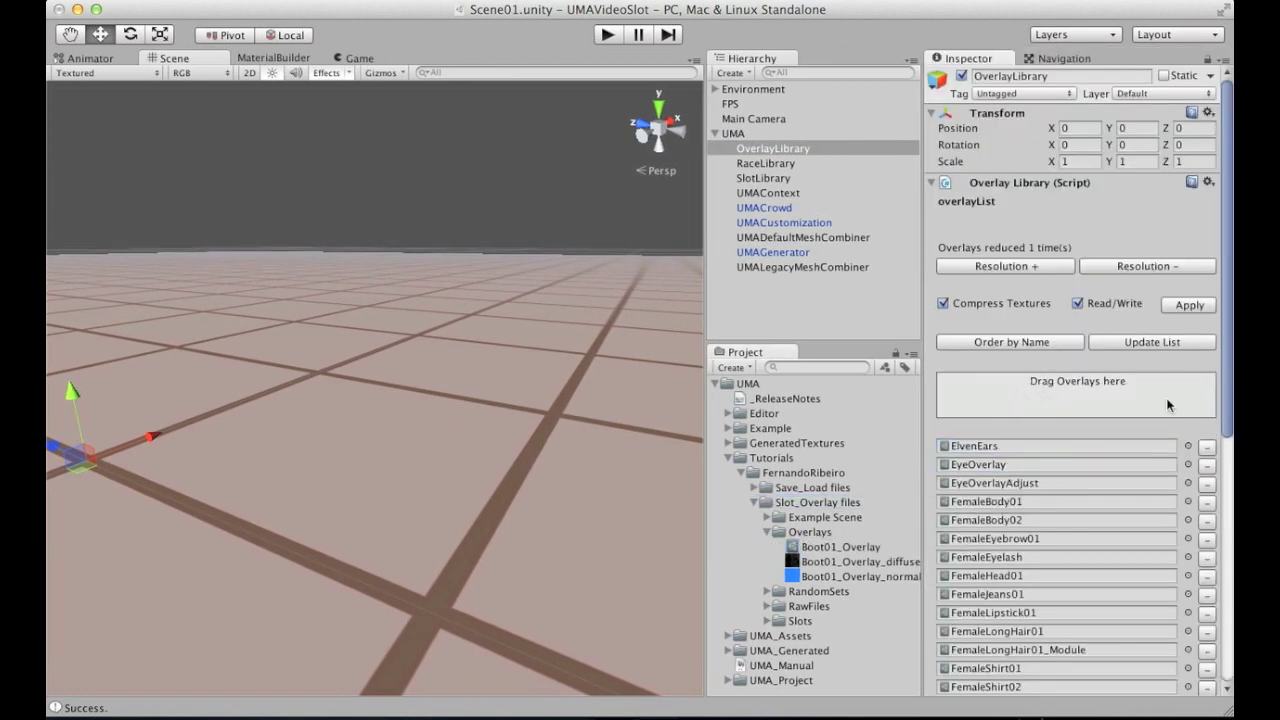
{"action": "left_click", "coordinate": [1004, 342]}
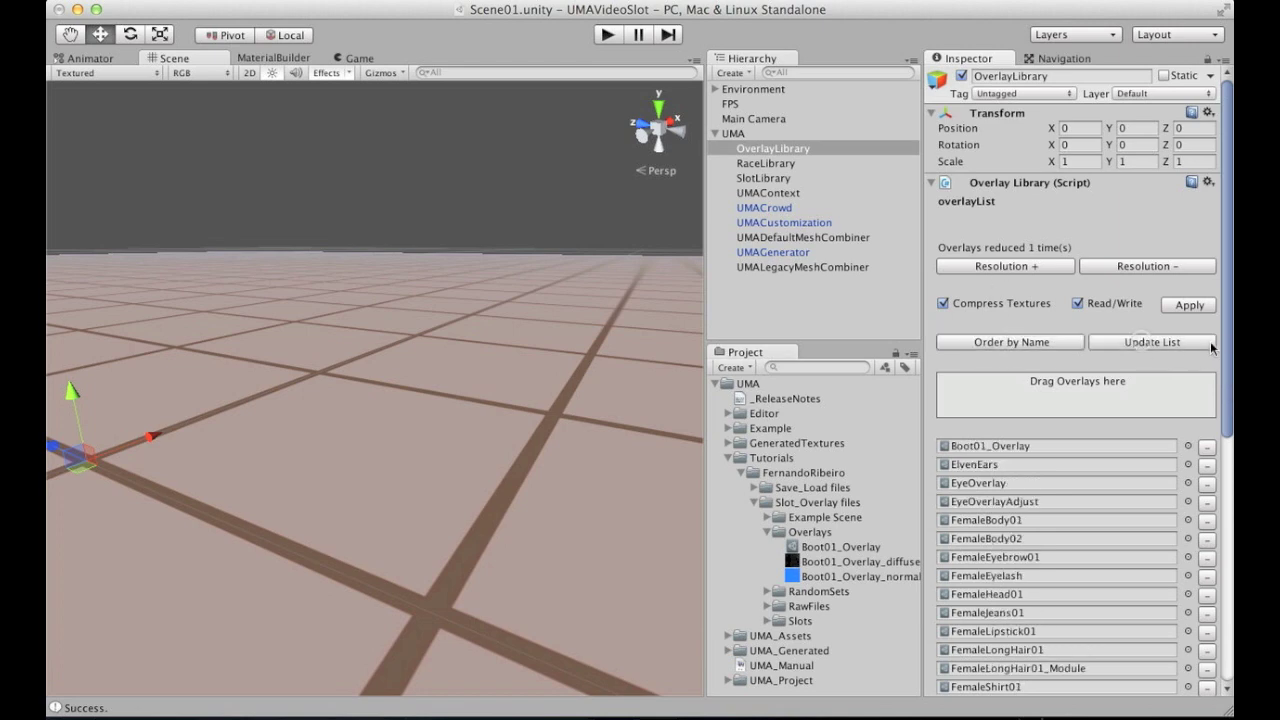
{"action": "left_click_drag", "start_coordinate": [1225, 341], "coordinate": [1221, 283]}
Recheck that Boot01_Overlay's overlay name is MaleBoot01_Overlay, then clear the selection
{"action": "left_click", "coordinate": [969, 446]}
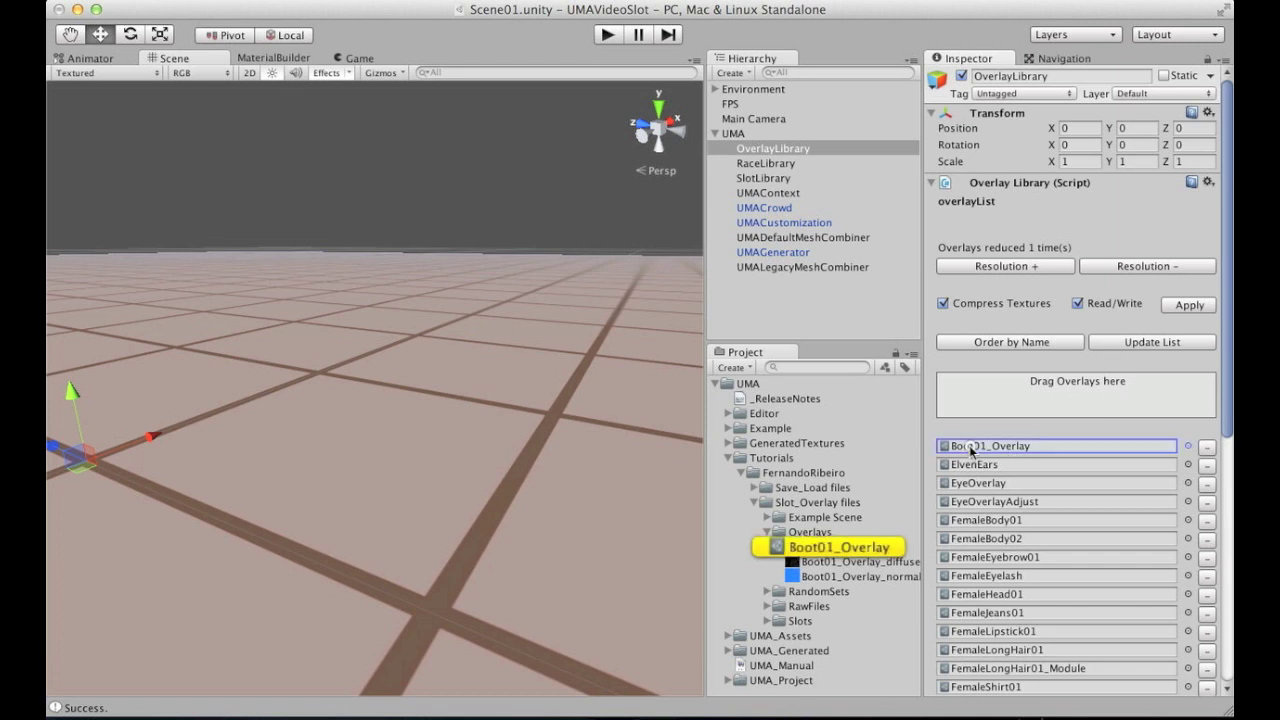
{"action": "left_click", "coordinate": [826, 549]}
{"action": "left_click", "coordinate": [1053, 134]}
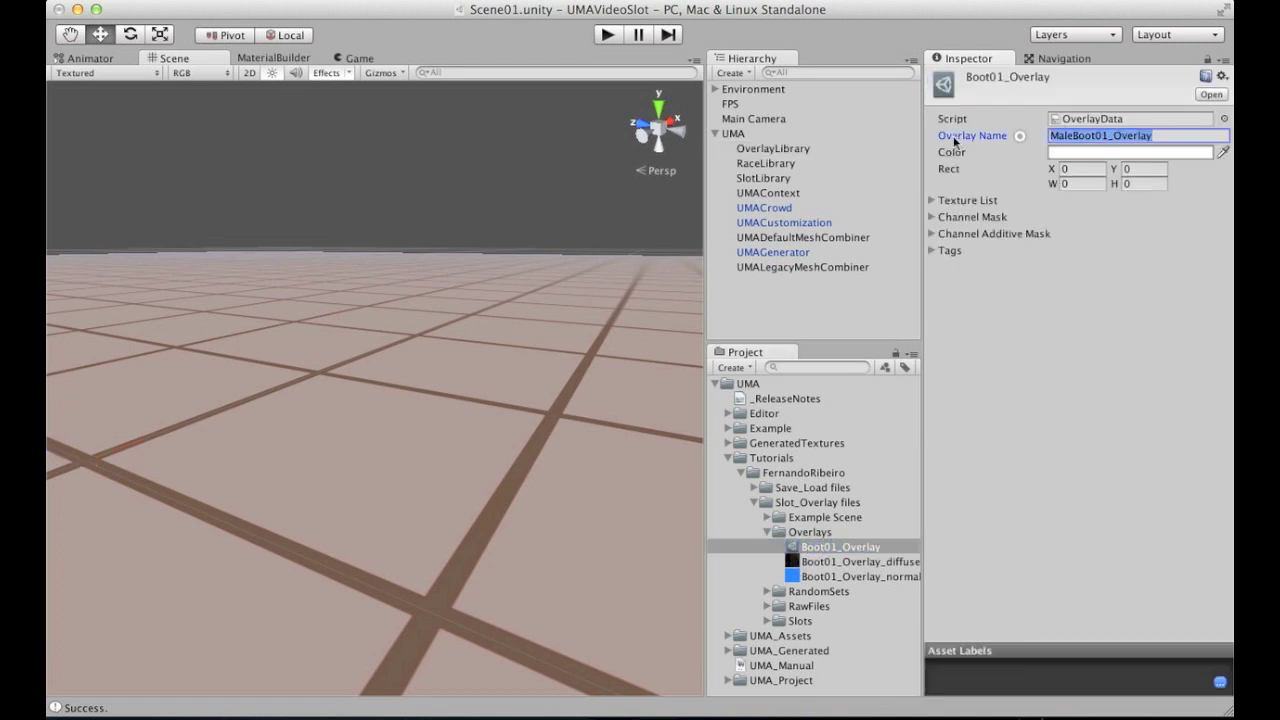
{"action": "left_click", "coordinate": [808, 330]}
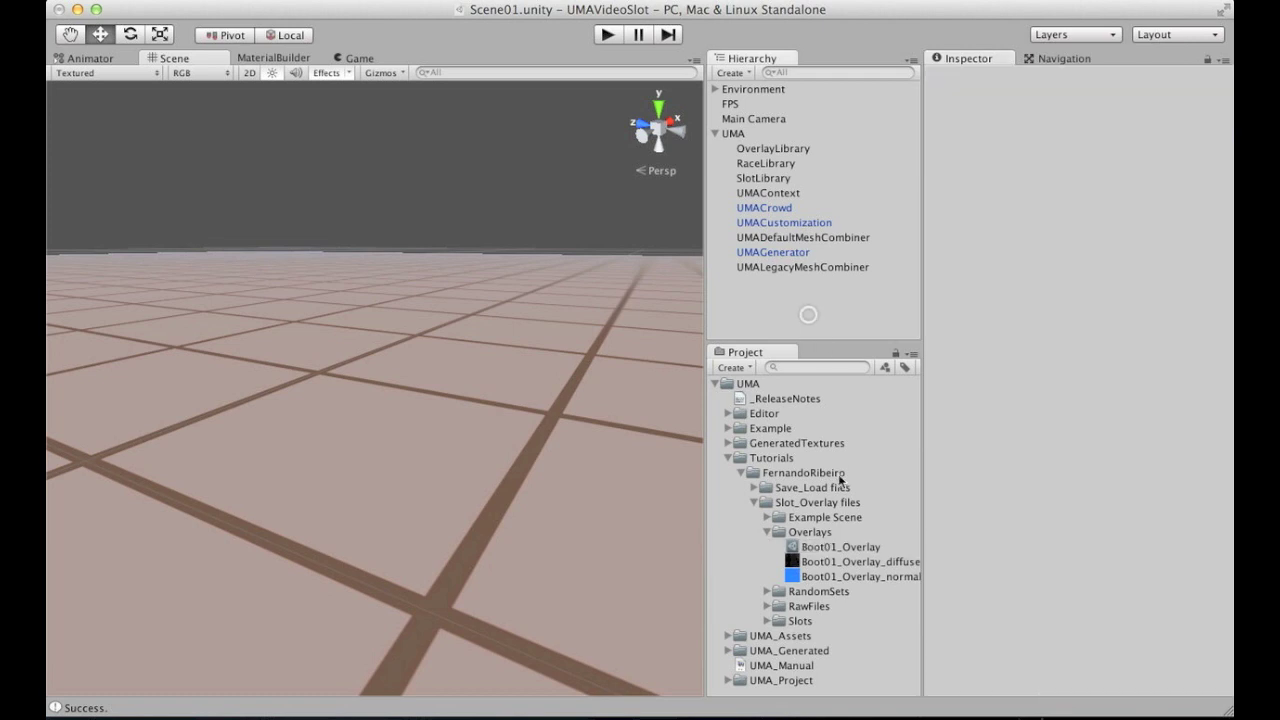
Open the crowd's HumanMale_Boot01 random set and expand the MaleBoot01 slot under Element 6
{"action": "left_click", "coordinate": [768, 208]}
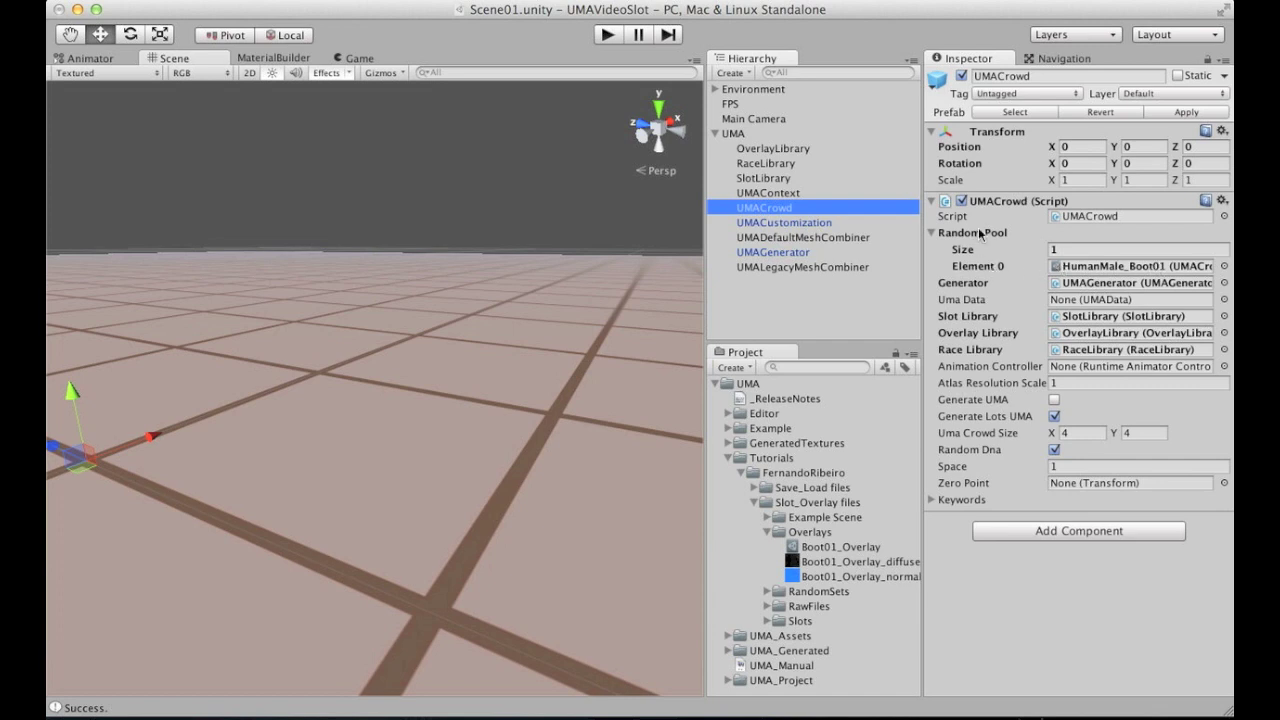
{"action": "left_click", "coordinate": [1070, 268]}
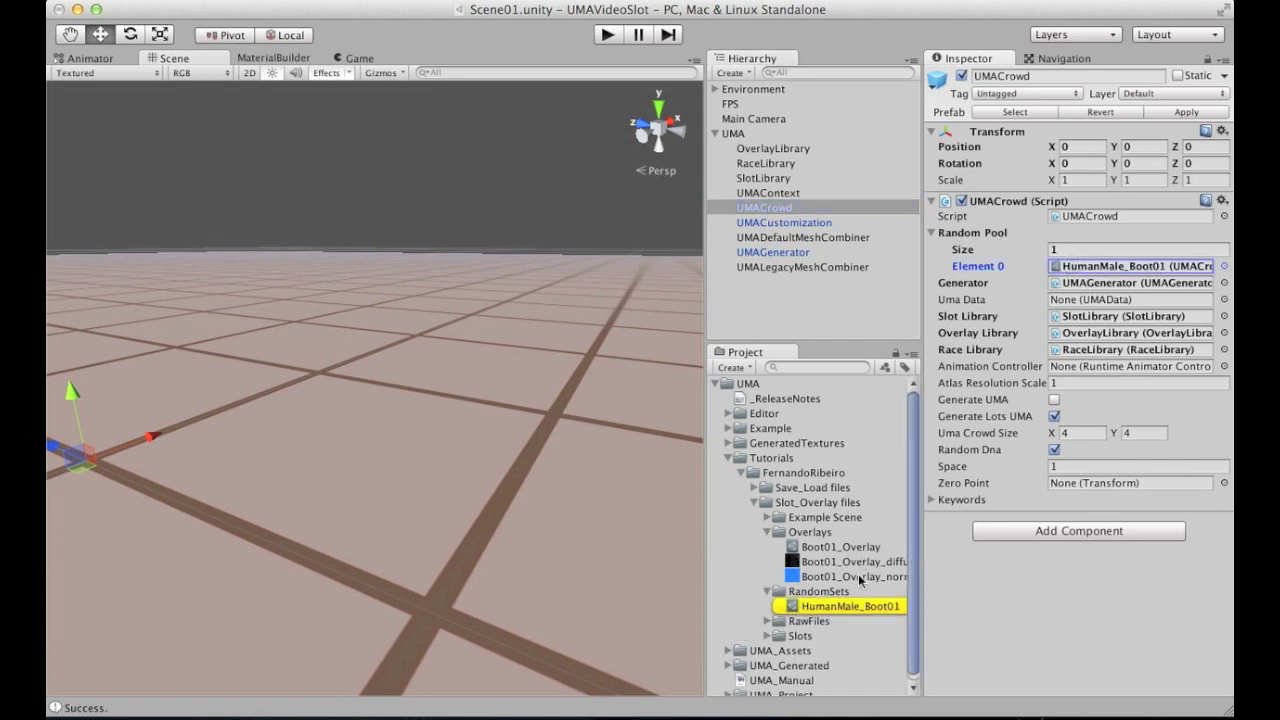
{"action": "left_click", "coordinate": [837, 607]}
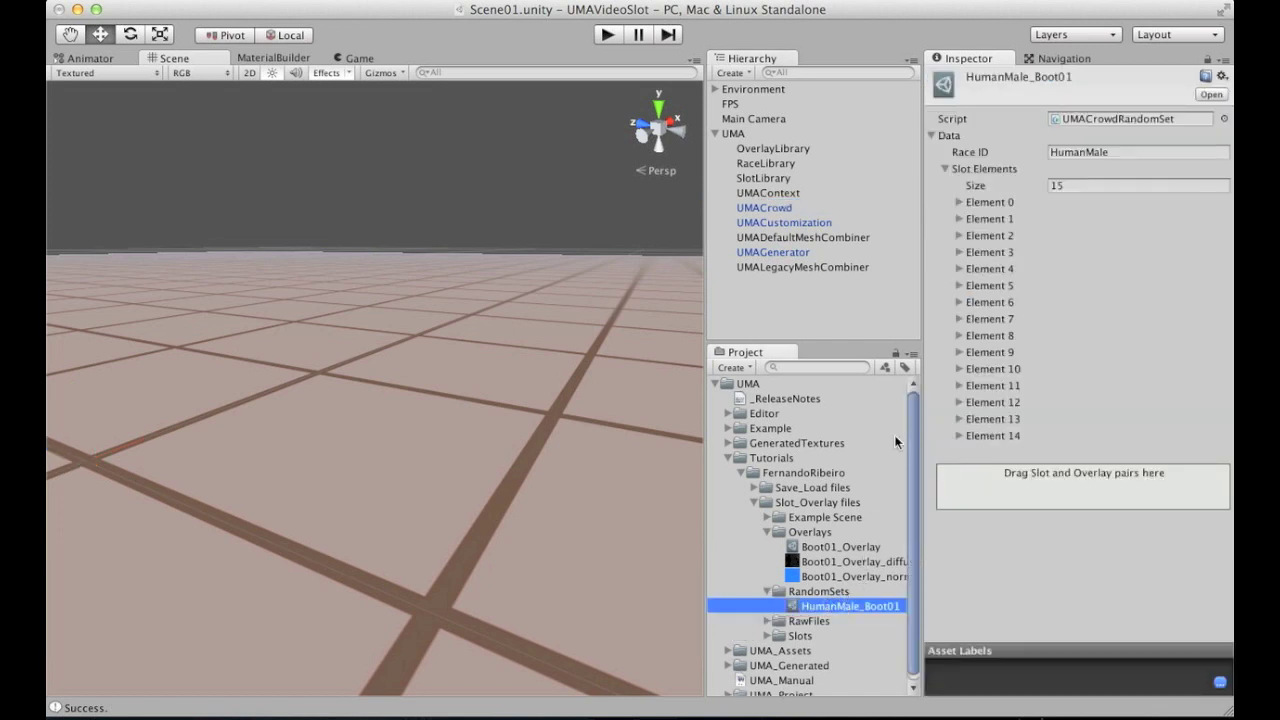
{"action": "left_click", "coordinate": [990, 302]}
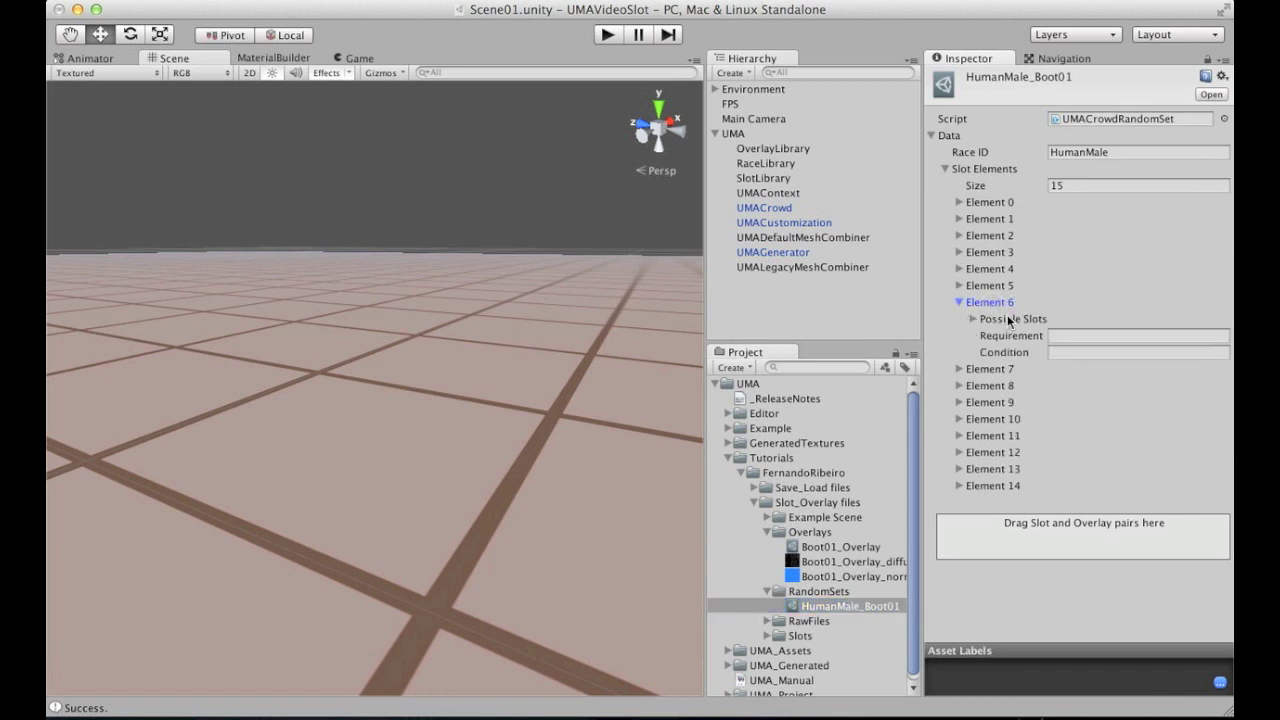
{"action": "left_click", "coordinate": [1008, 319]}
{"action": "left_click", "coordinate": [1003, 370]}
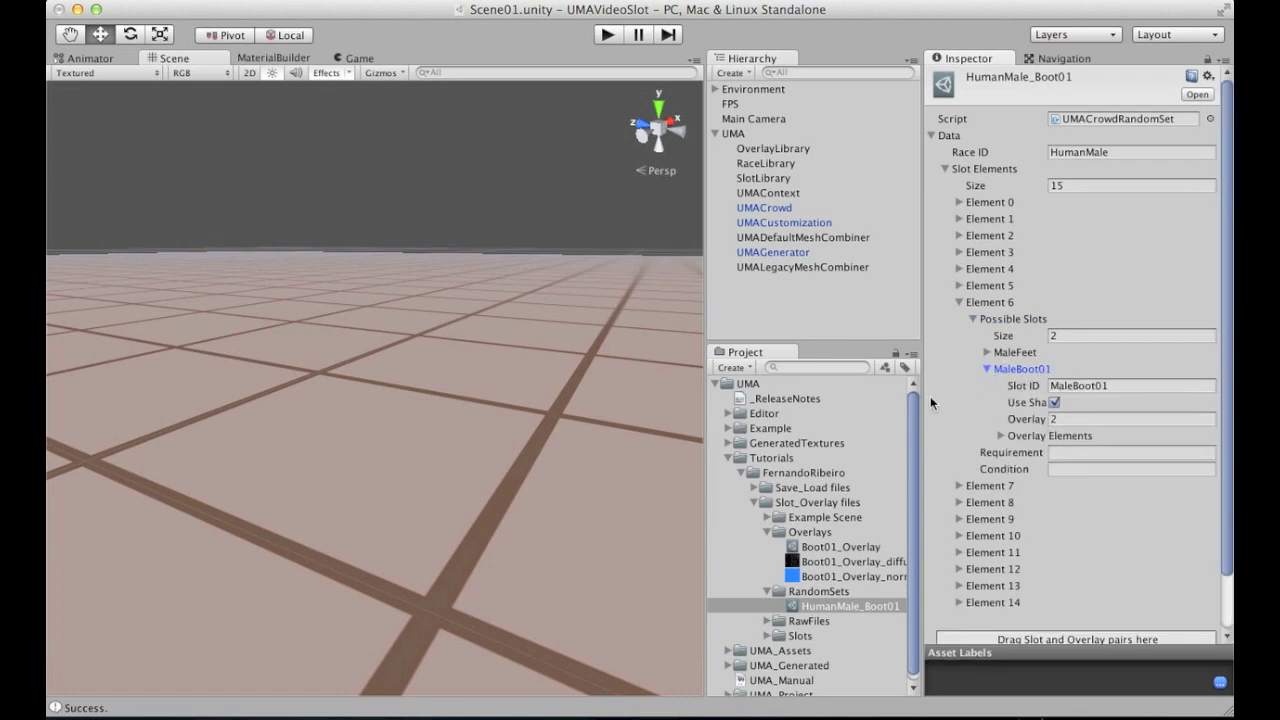
{"action": "left_click_drag", "start_coordinate": [930, 396], "coordinate": [593, 383]}
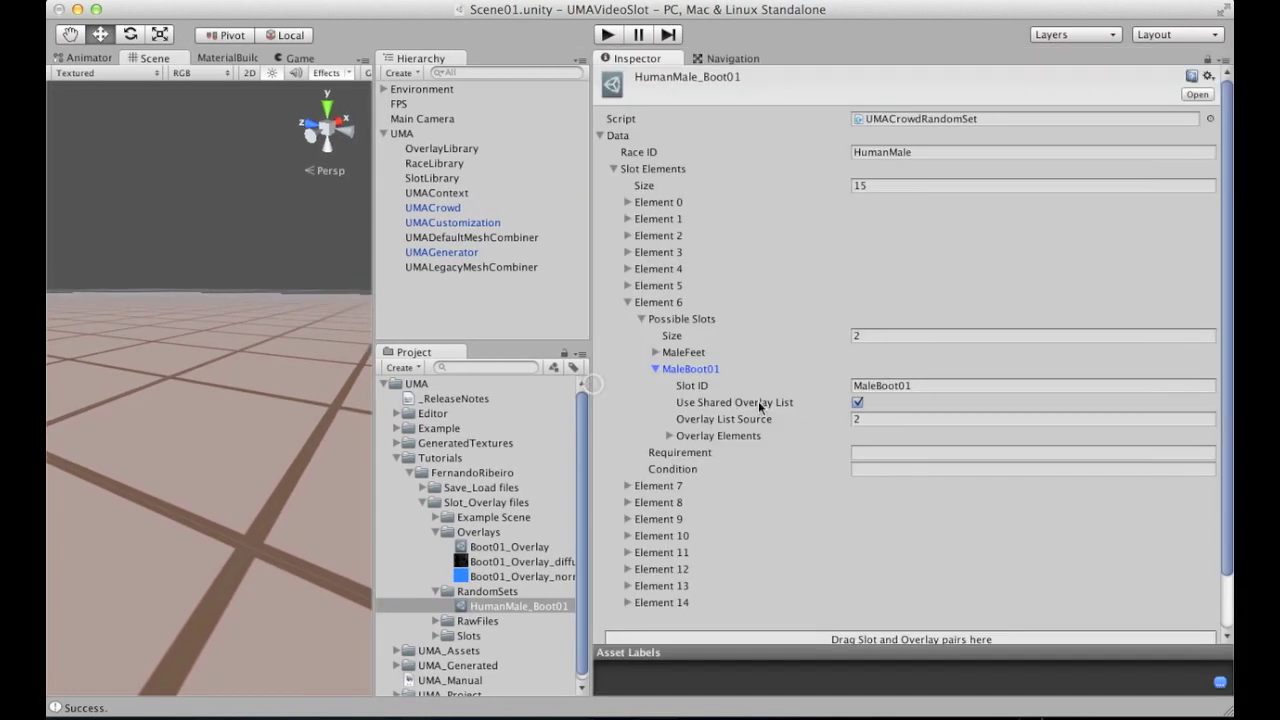
Give the MaleBoot01 slot its own overlay list with 1 overlay element
{"action": "left_click", "coordinate": [857, 402]}
{"action": "left_click", "coordinate": [876, 421]}
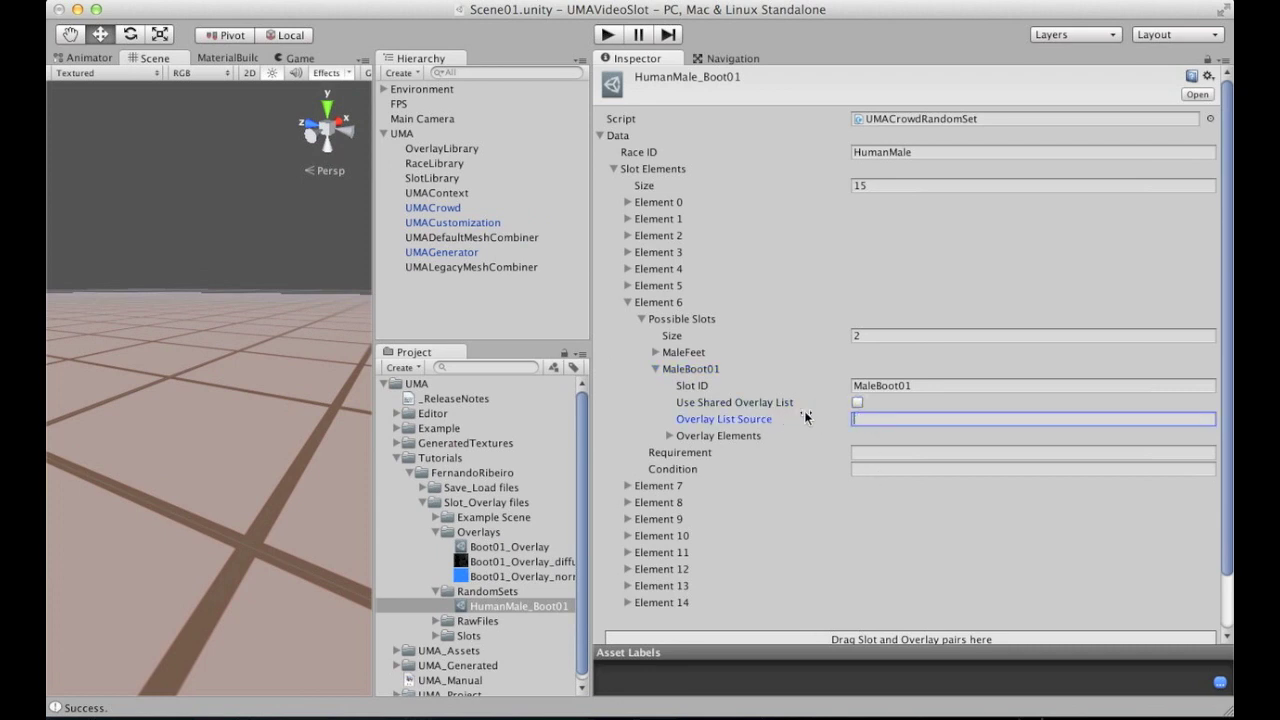
{"action": "left_click", "coordinate": [695, 434]}
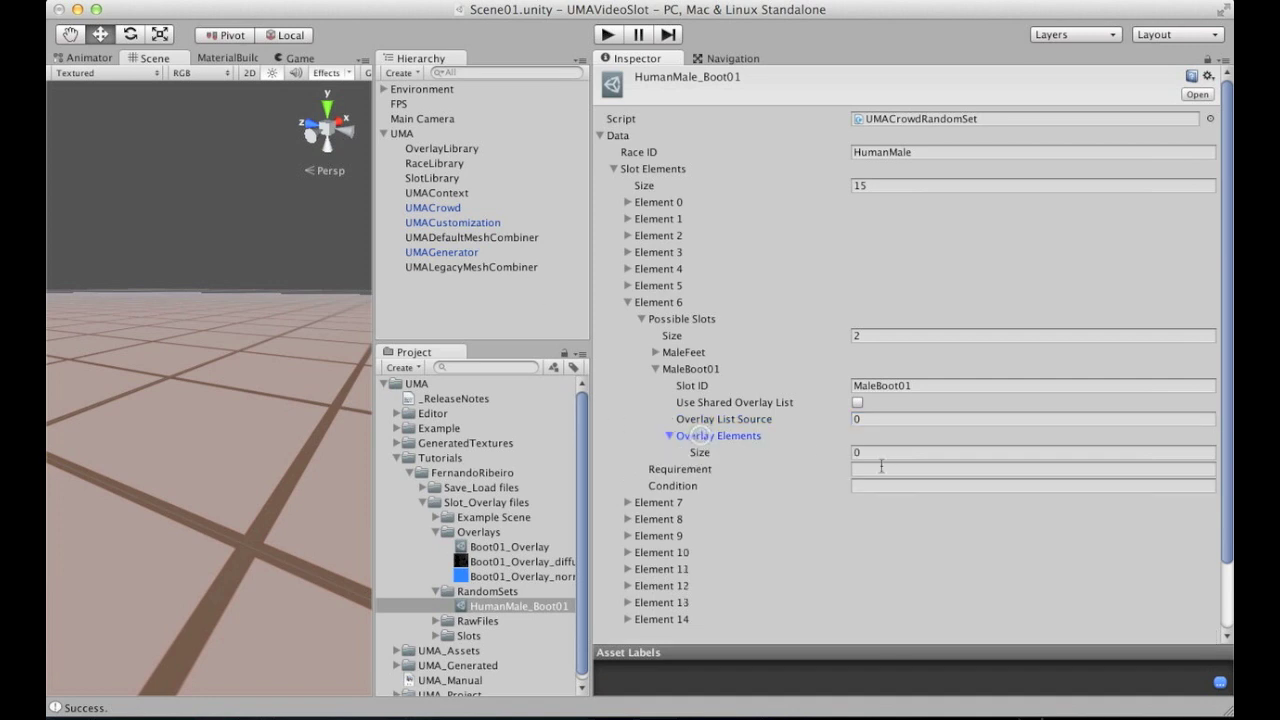
{"action": "left_click", "coordinate": [858, 453]}
{"action": "type", "text": "1"}
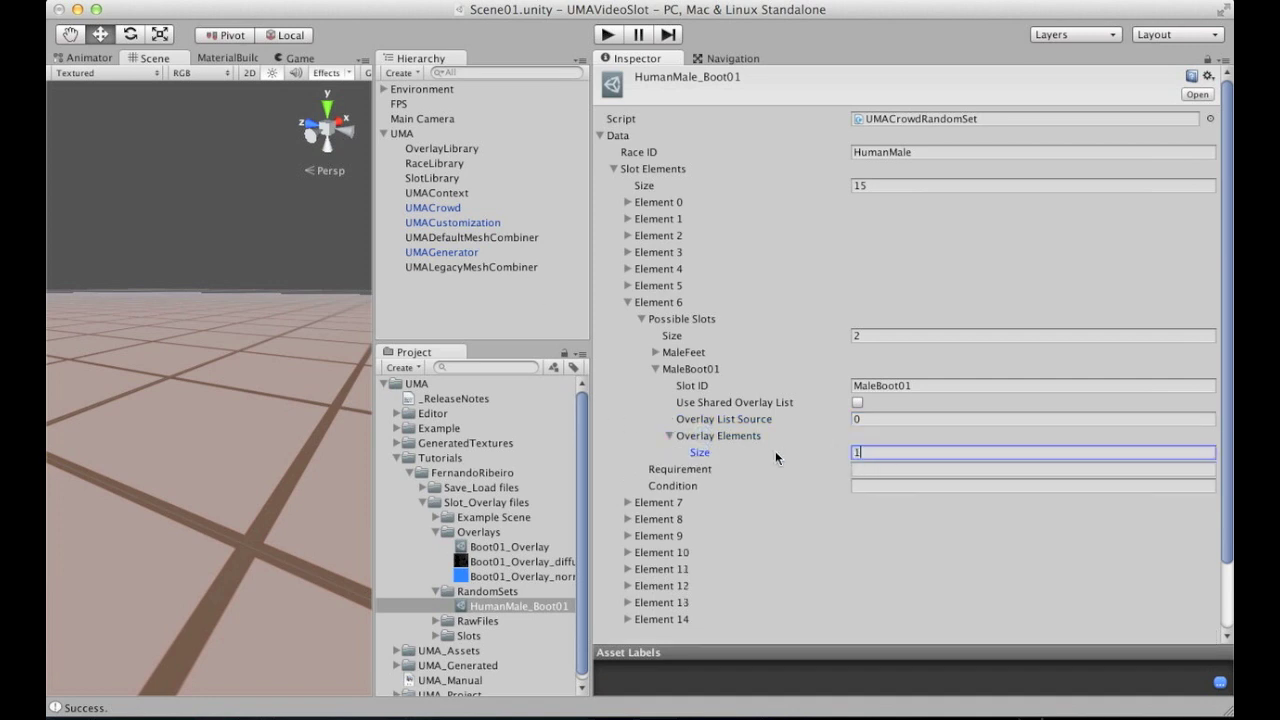
{"action": "key", "text": "Return"}
Add 1 possible overlay with Overlay ID MaleBoot01, then select the Boot01_Overlay asset
{"action": "left_click", "coordinate": [735, 468]}
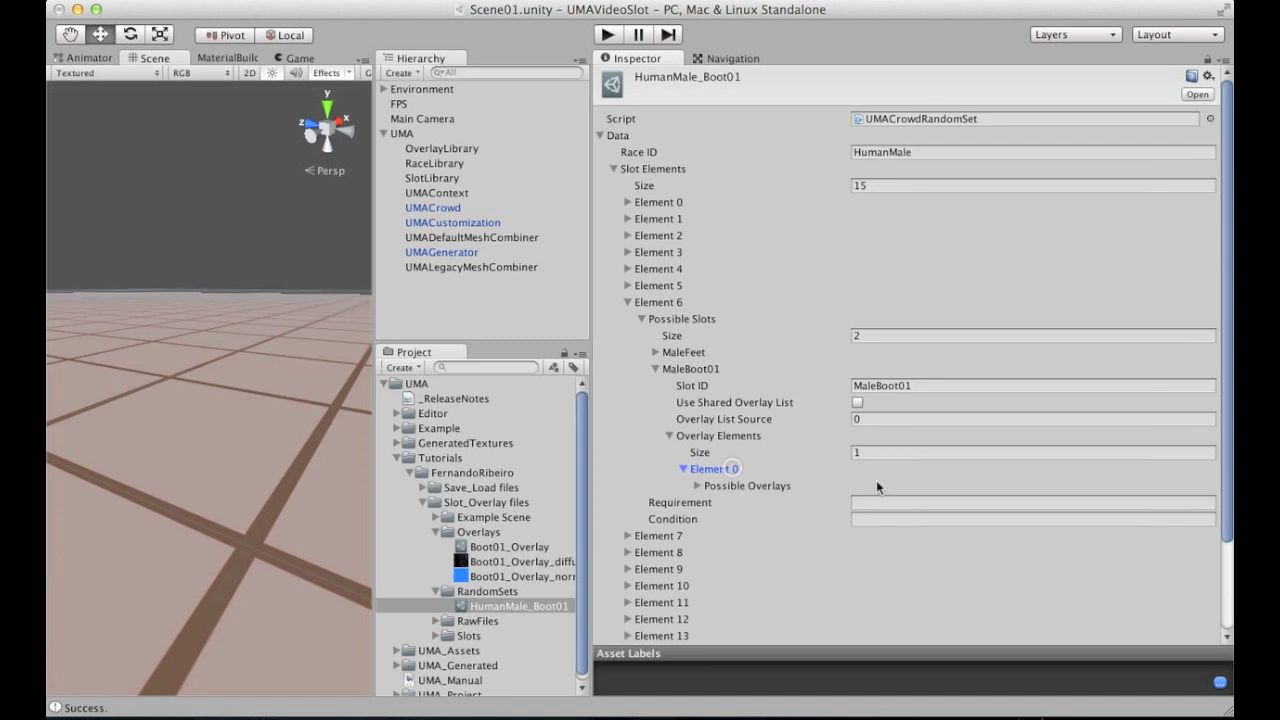
{"action": "left_click", "coordinate": [760, 485]}
{"action": "left_click", "coordinate": [874, 501]}
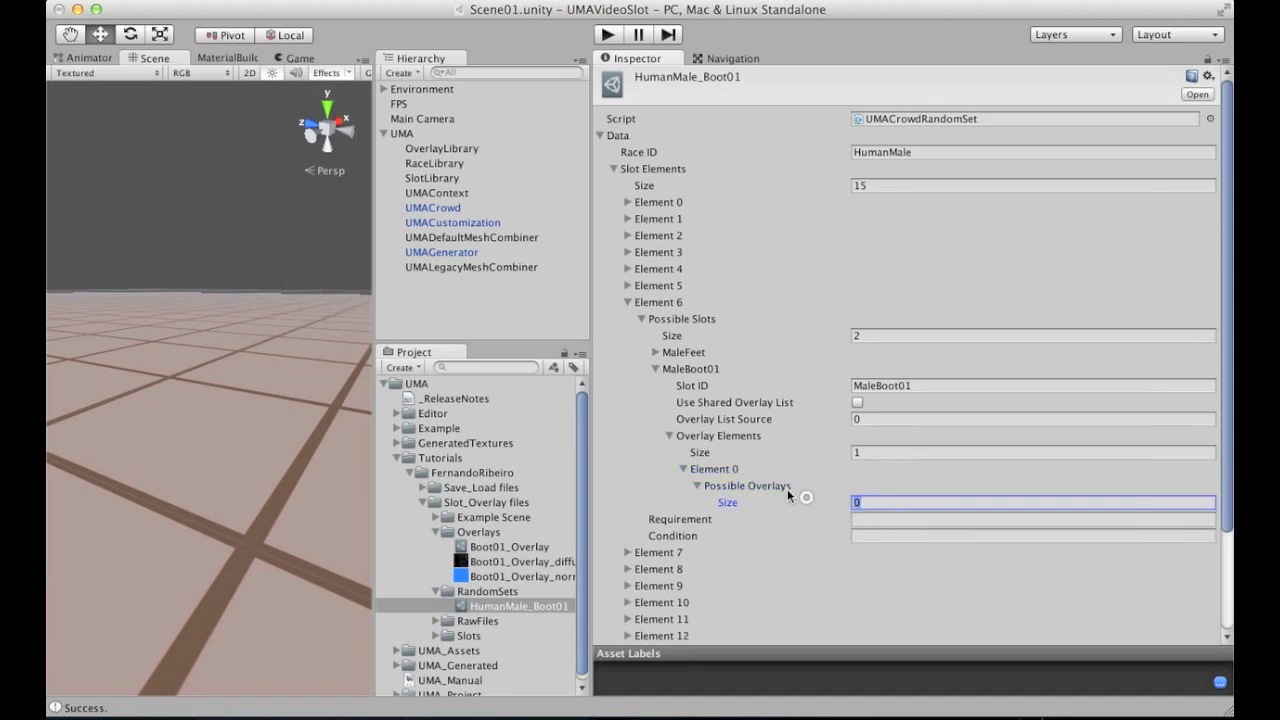
{"action": "type", "text": "1"}
{"action": "key", "text": "Return"}
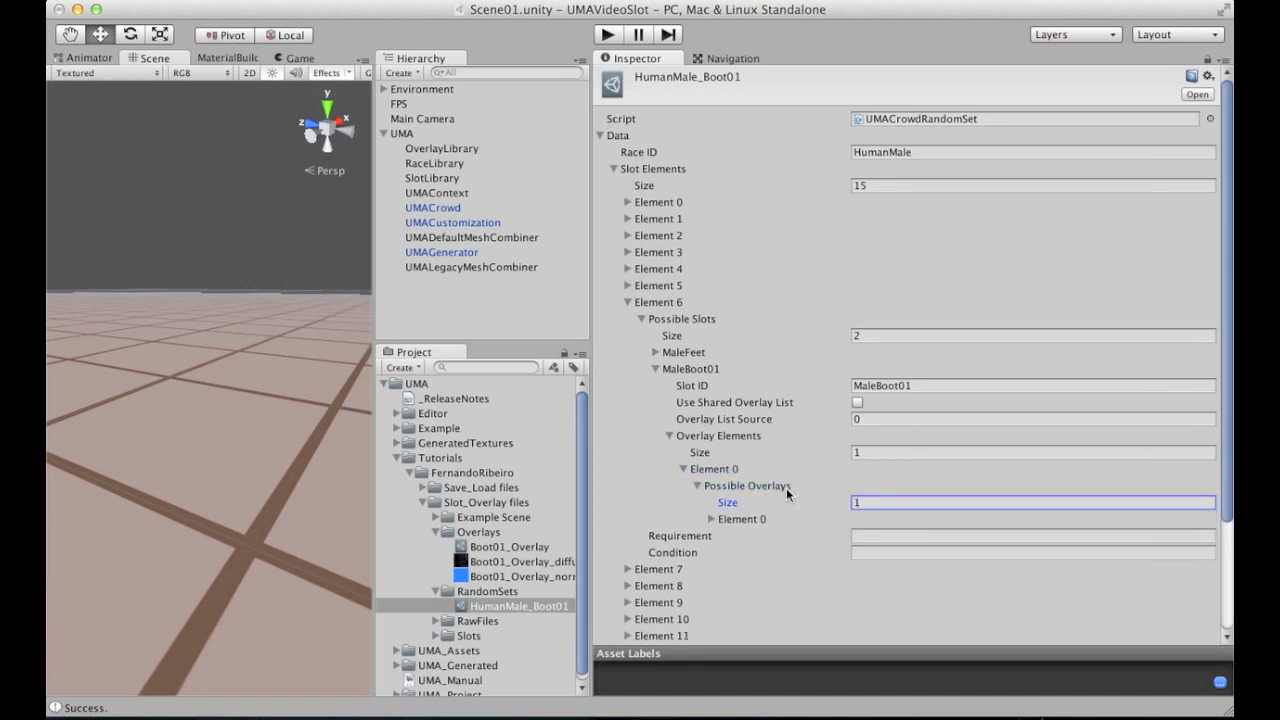
{"action": "left_click", "coordinate": [743, 520]}
{"action": "left_click", "coordinate": [884, 534]}
{"action": "type", "text": "MaleBoot01"}
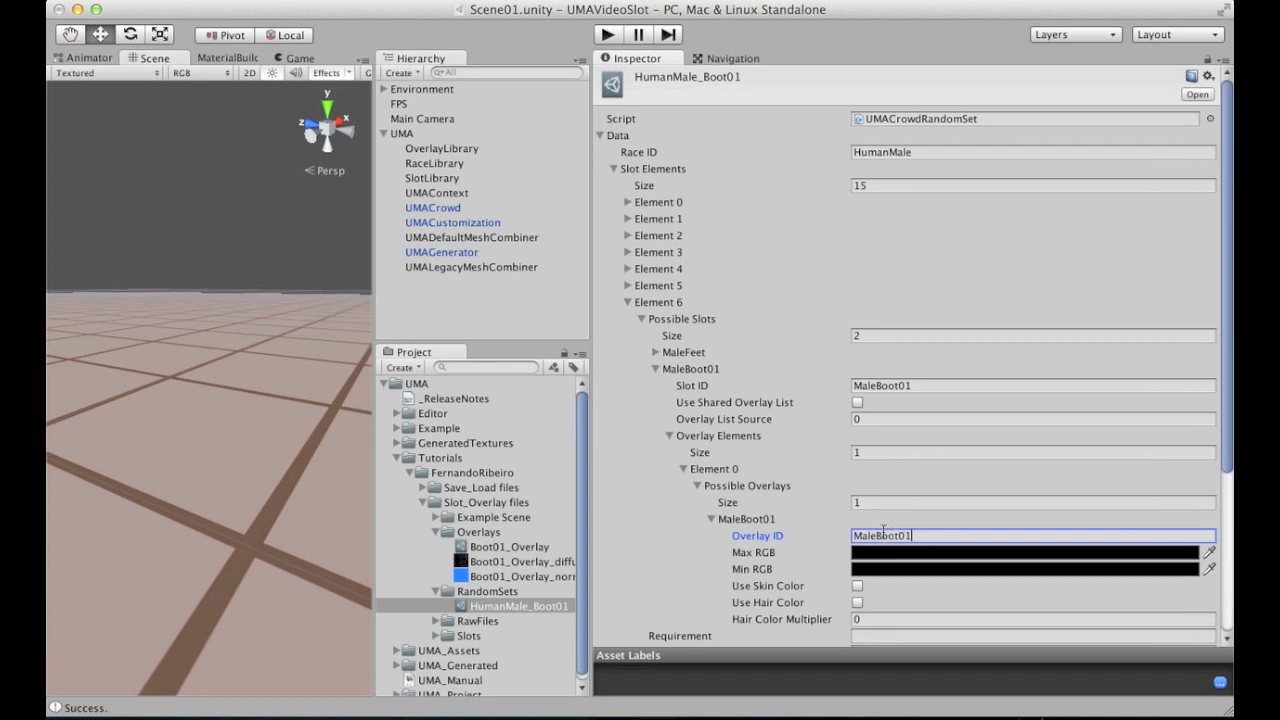
{"action": "scroll", "coordinate": [883, 530], "scroll_direction": "down", "scroll_amount": 1}
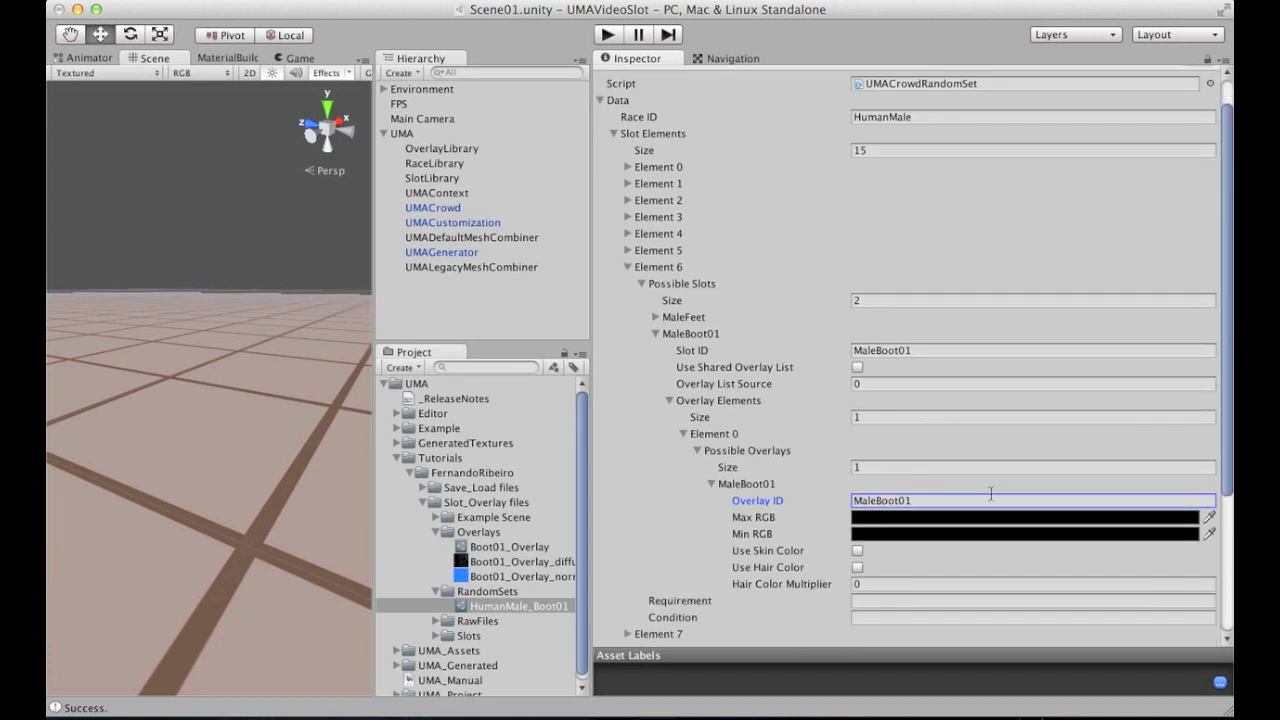
{"action": "left_click_drag", "start_coordinate": [920, 500], "coordinate": [819, 500]}
{"action": "left_click", "coordinate": [509, 547]}
Delete the _Overlay suffix so the overlay name becomes MaleBoot01
{"action": "left_click", "coordinate": [968, 136]}
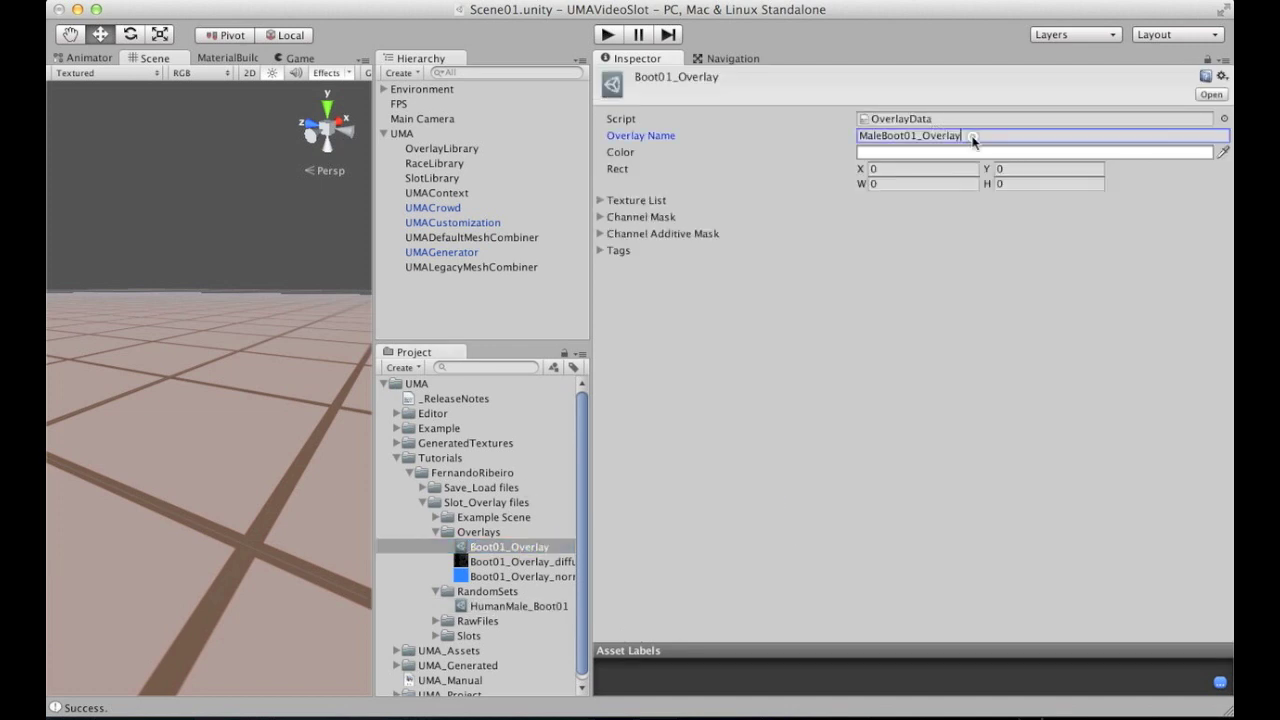
{"action": "left_click_drag", "start_coordinate": [966, 136], "coordinate": [1005, 136]}
{"action": "left_click", "coordinate": [920, 137]}
{"action": "key", "text": "BackSpace"}
{"action": "left_click", "coordinate": [817, 130]}
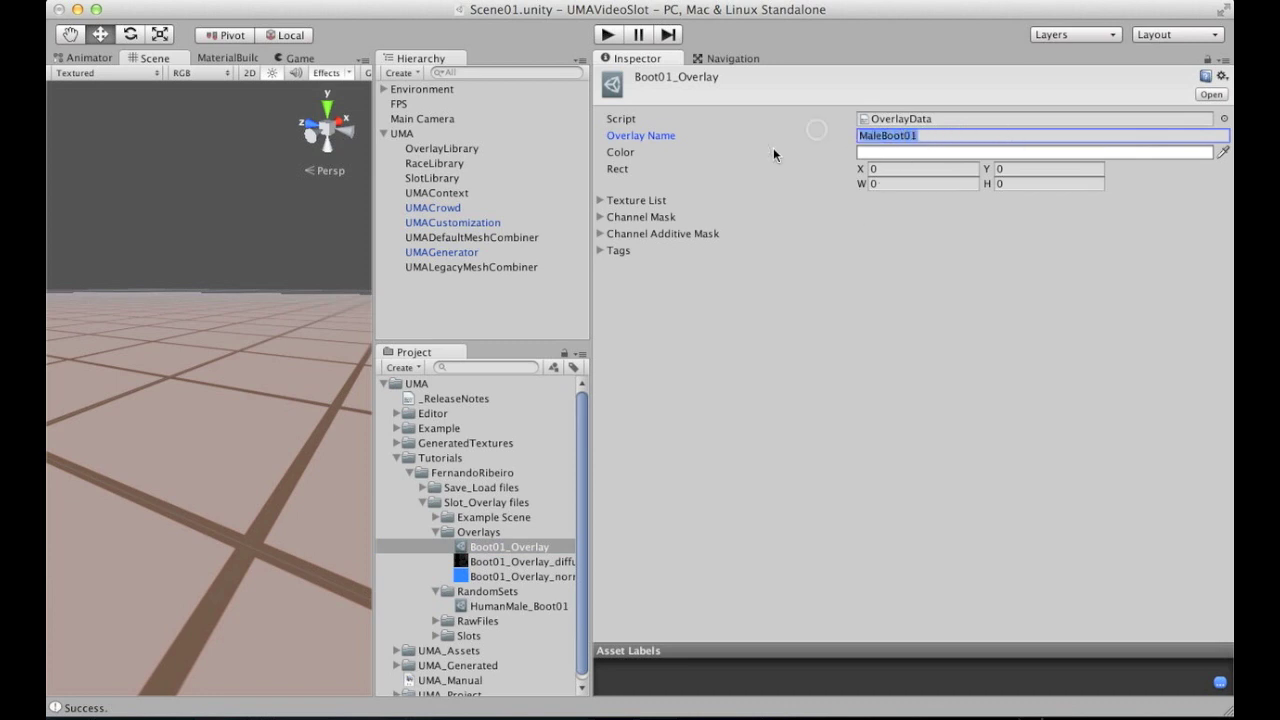
Compare HumanMale_Boot01's Slot ID and Overlay ID against MaleBoot01, then widen the hierarchy, project and scene panels
{"action": "left_click", "coordinate": [517, 605]}
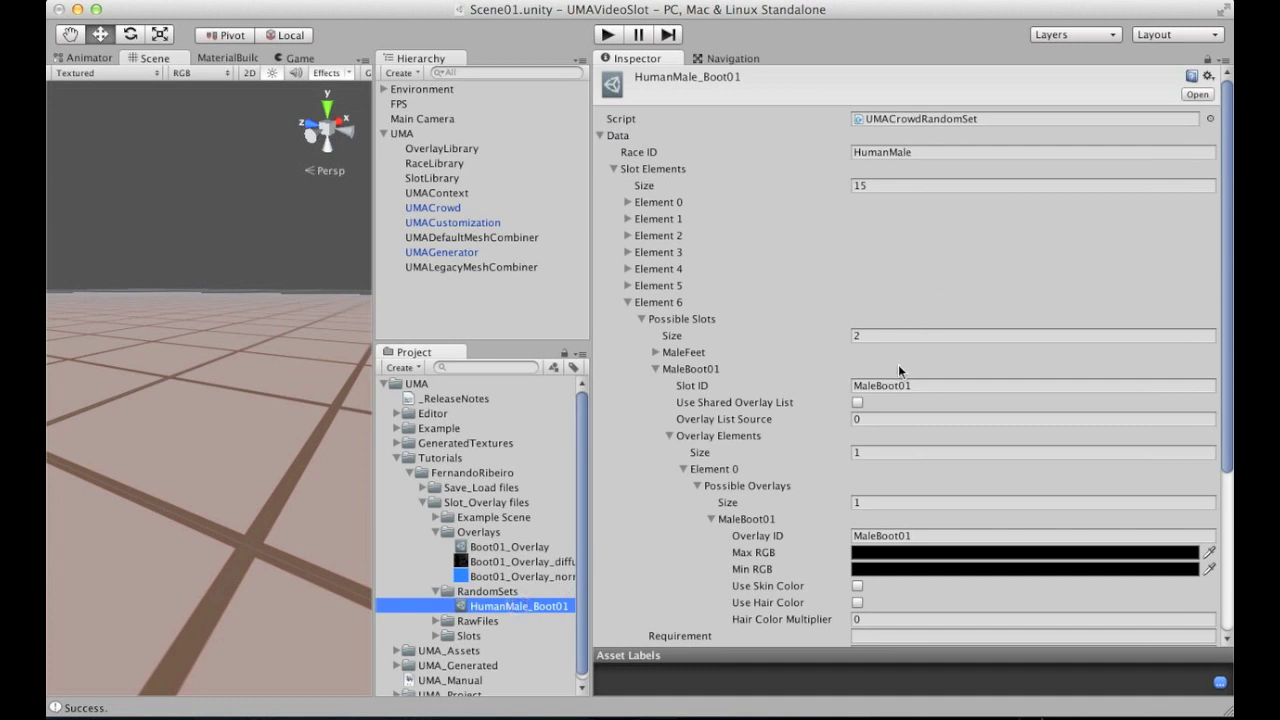
{"action": "left_click", "coordinate": [895, 385]}
{"action": "key", "text": "super+a"}
{"action": "left_click", "coordinate": [891, 536]}
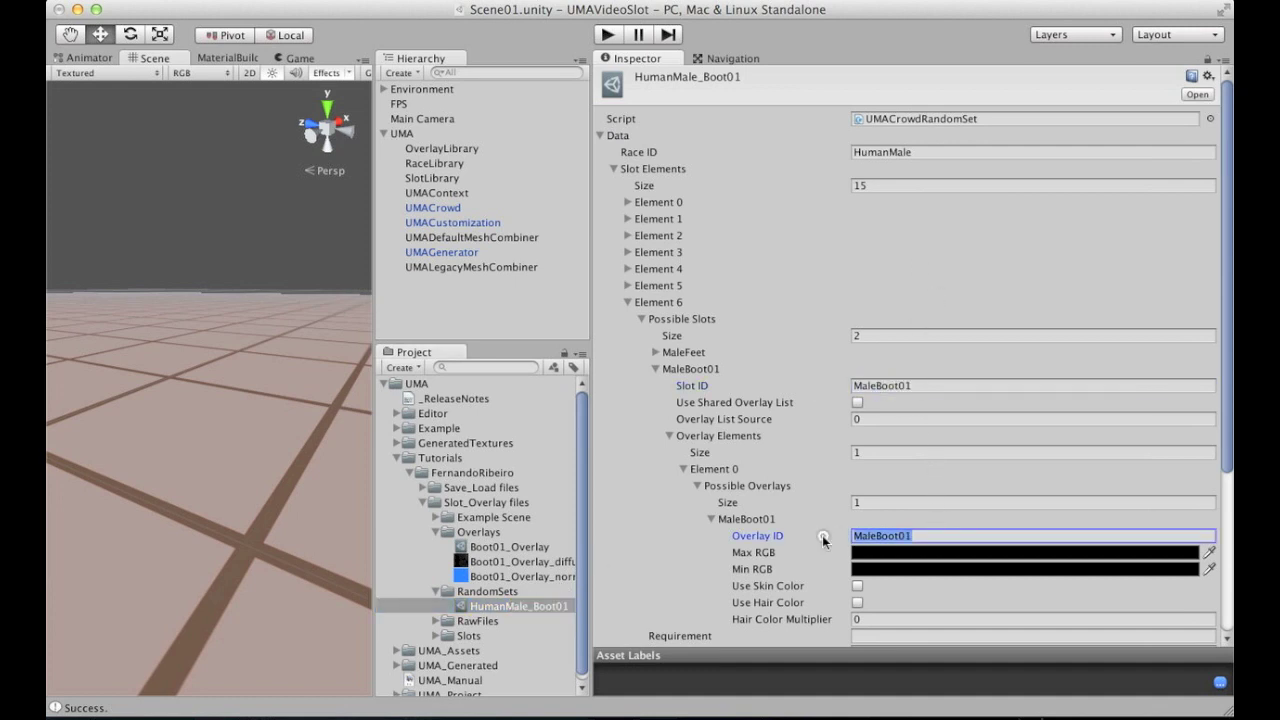
{"action": "left_click", "coordinate": [929, 536]}
{"action": "scroll", "coordinate": [893, 362], "scroll_direction": "down", "scroll_amount": 5}
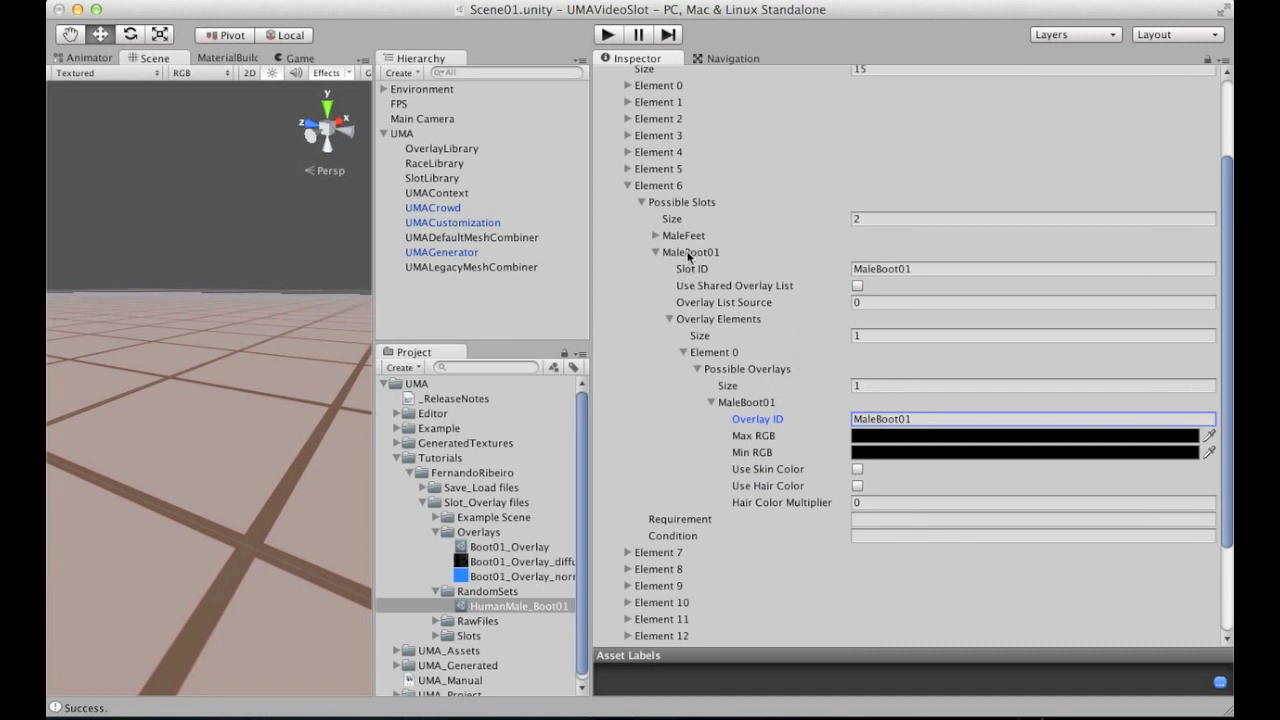
{"action": "left_click", "coordinate": [937, 268]}
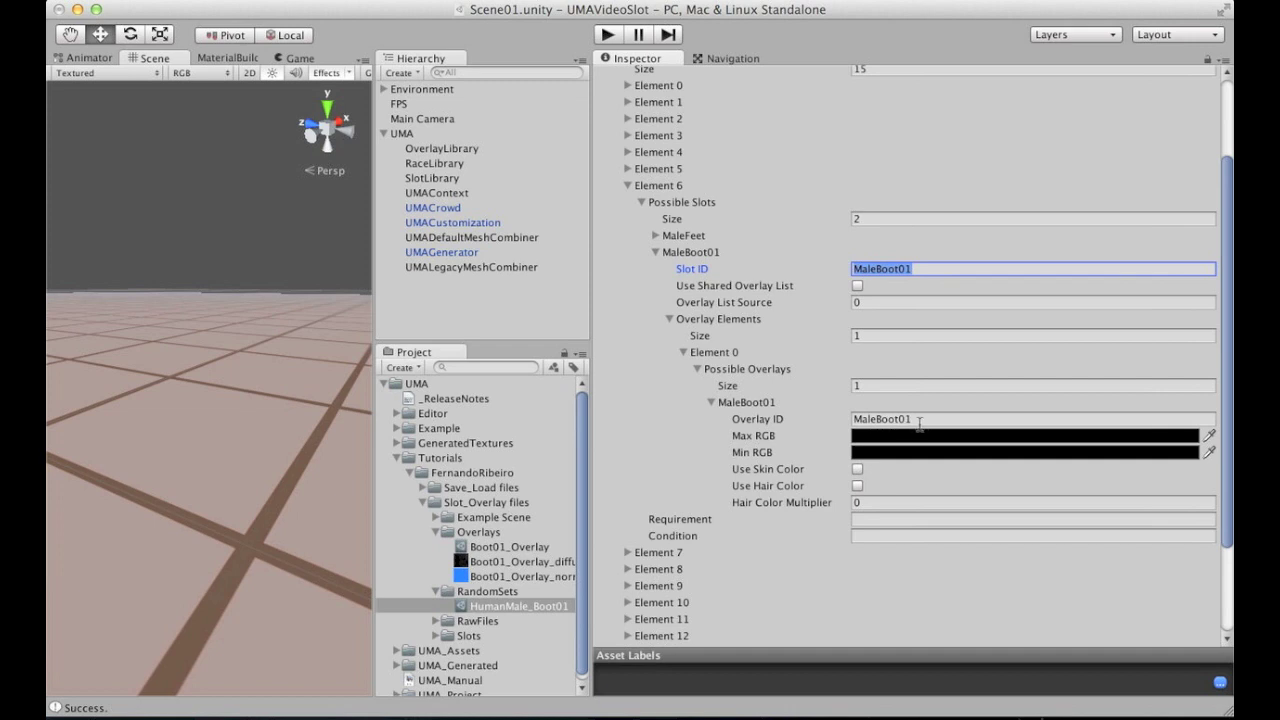
{"action": "left_click", "coordinate": [870, 419]}
{"action": "key", "text": "Right"}
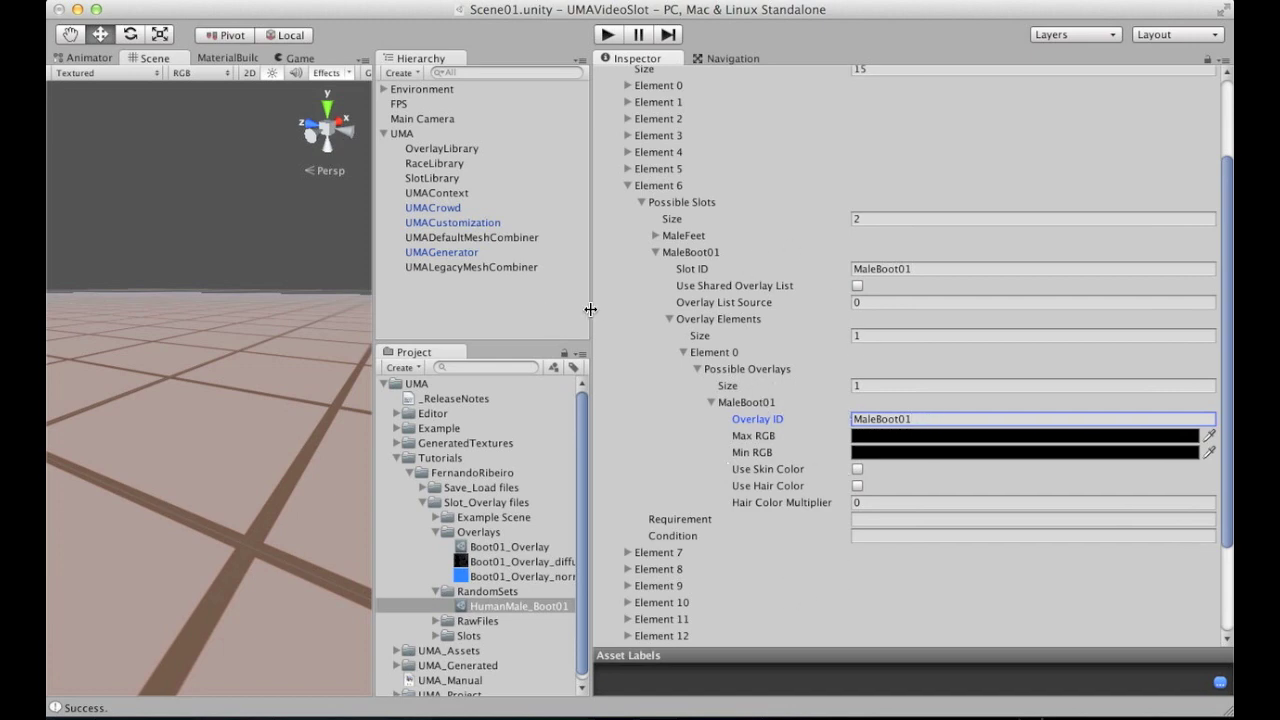
{"action": "left_click_drag", "start_coordinate": [590, 309], "coordinate": [888, 308]}
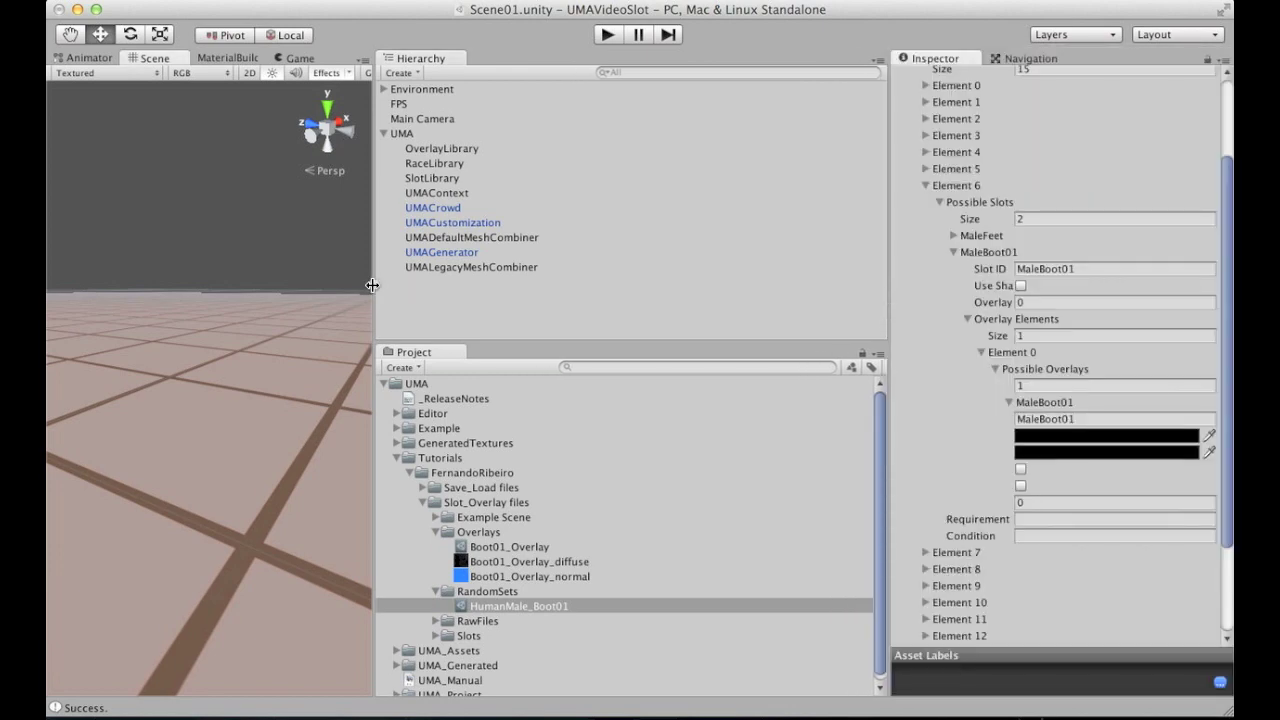
{"action": "left_click_drag", "start_coordinate": [371, 285], "coordinate": [645, 278]}
Play the scene and orbit the Scene view among the generated characters to a booted character
{"action": "left_click", "coordinate": [726, 310]}
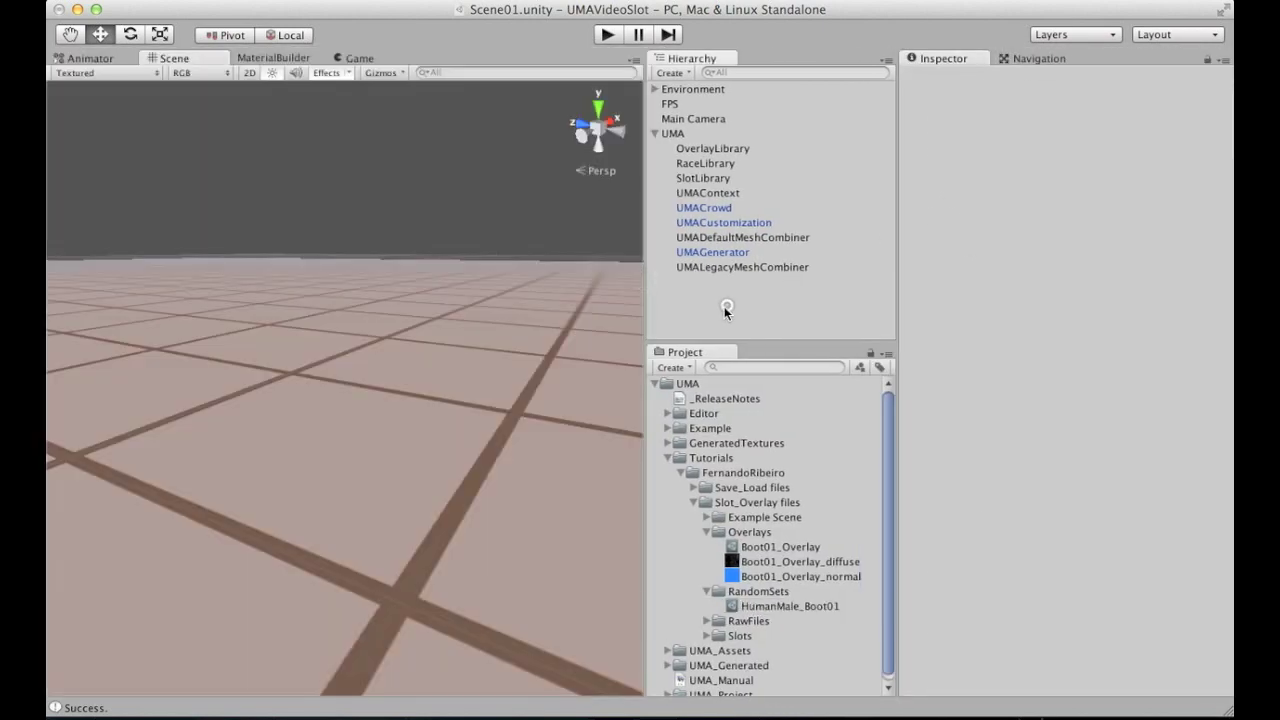
{"action": "left_click", "coordinate": [610, 40]}
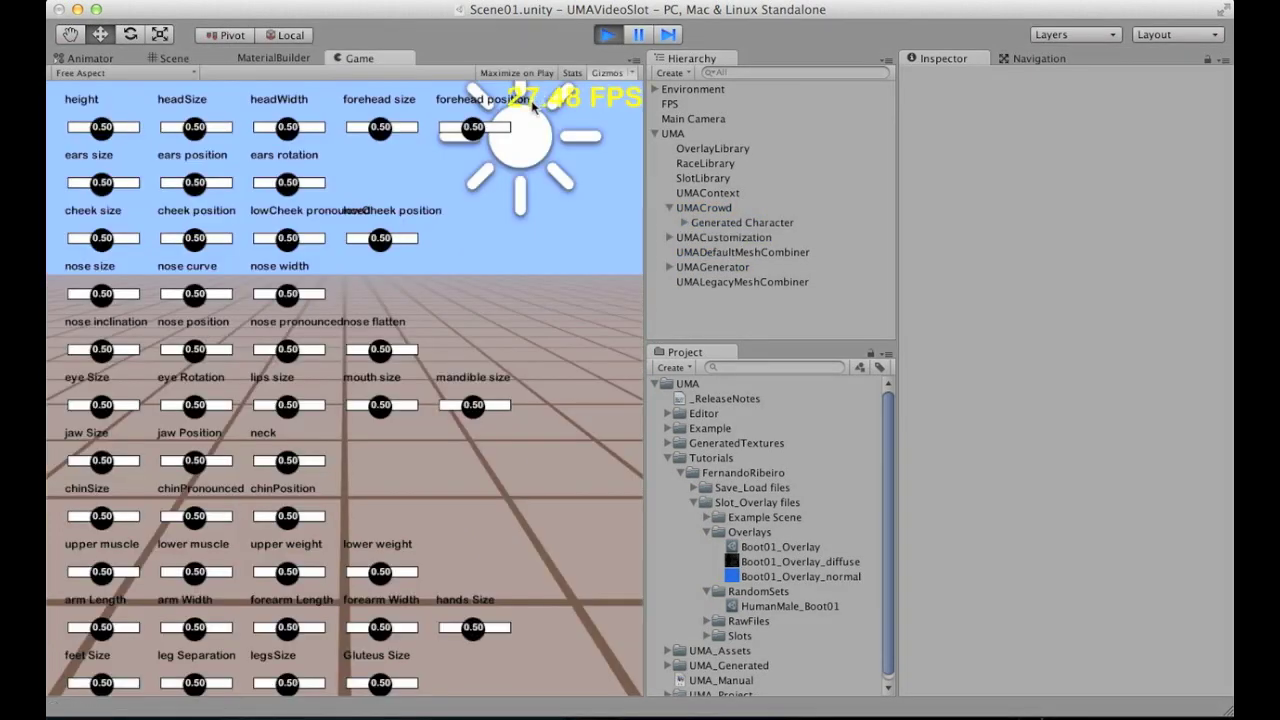
{"action": "left_click", "coordinate": [168, 58]}
{"action": "left_click_drag", "start_coordinate": [215, 122], "coordinate": [430, 374], "text": "alt"}
{"action": "left_click", "coordinate": [443, 365]}
Look over the boots and crowd, stop play, and reselect HumanMale_Boot01
{"action": "right_click_drag", "start_coordinate": [430, 374], "coordinate": [382, 317], "text": "alt"}
{"action": "left_click", "coordinate": [620, 206]}
{"action": "left_click_drag", "start_coordinate": [382, 317], "coordinate": [433, 321], "text": "alt"}
{"action": "key", "text": "super+p"}
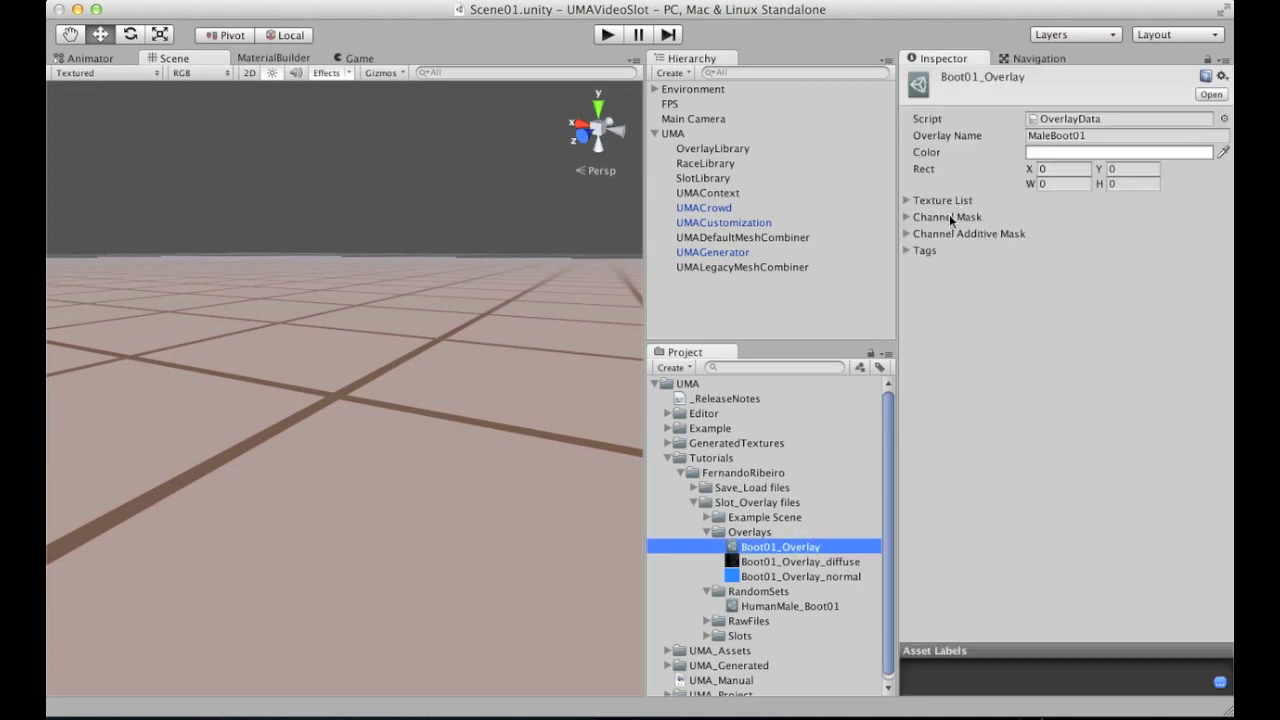
{"action": "left_click", "coordinate": [785, 606]}
Set the MaleBoot01 overlay's Max RGB to white and play the scene again
{"action": "scroll", "coordinate": [1046, 427], "scroll_direction": "down", "scroll_amount": 3}
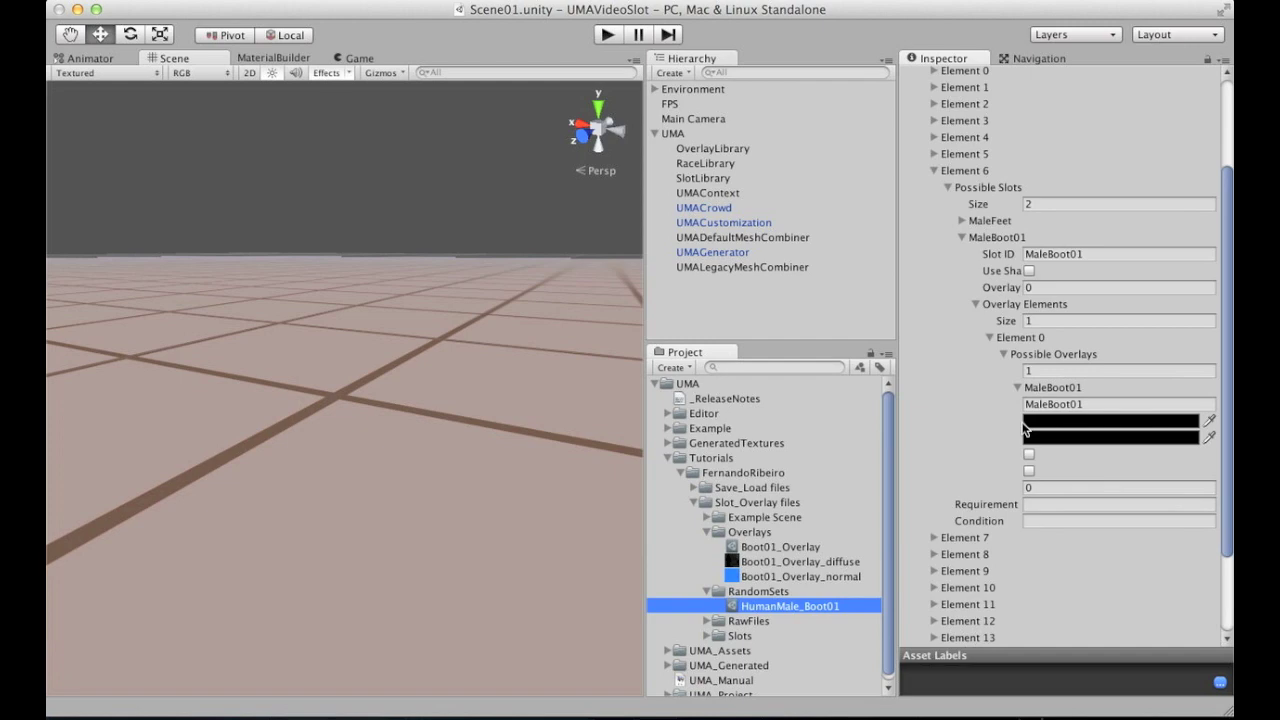
{"action": "left_click_drag", "start_coordinate": [897, 422], "coordinate": [731, 418]}
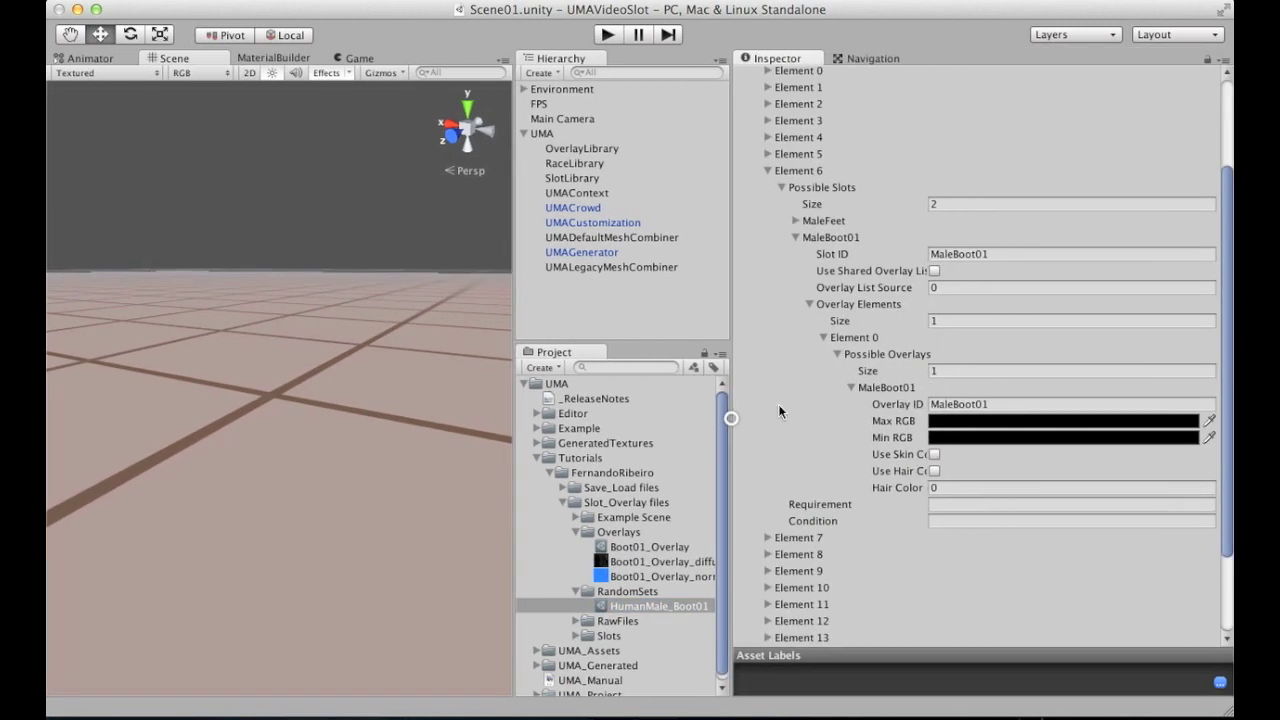
{"action": "left_click", "coordinate": [945, 440]}
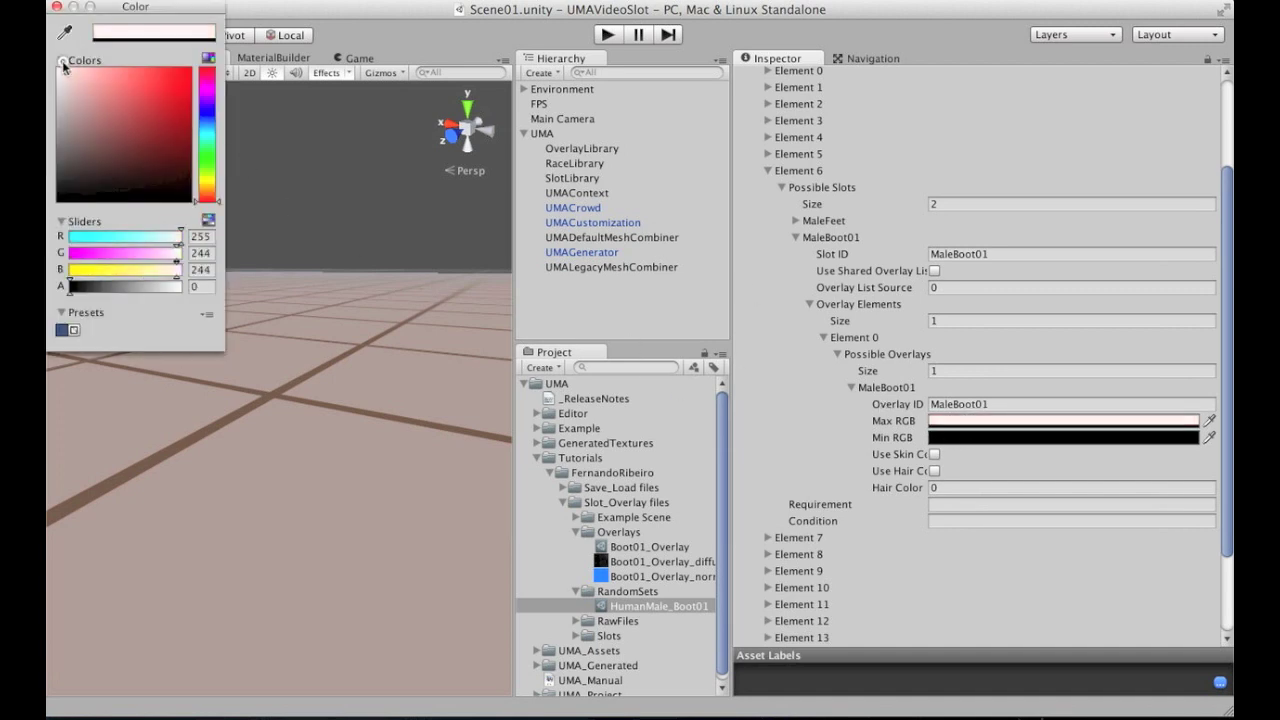
{"action": "left_click", "coordinate": [57, 8]}
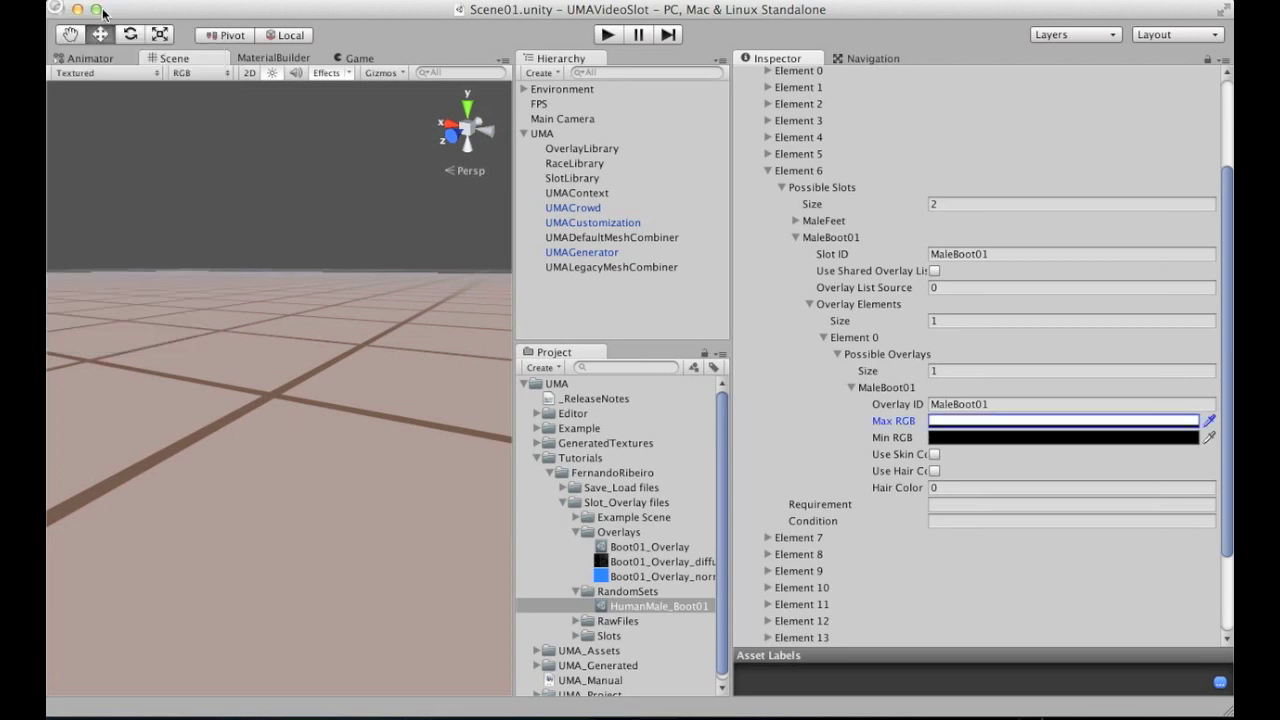
{"action": "left_click", "coordinate": [607, 35]}
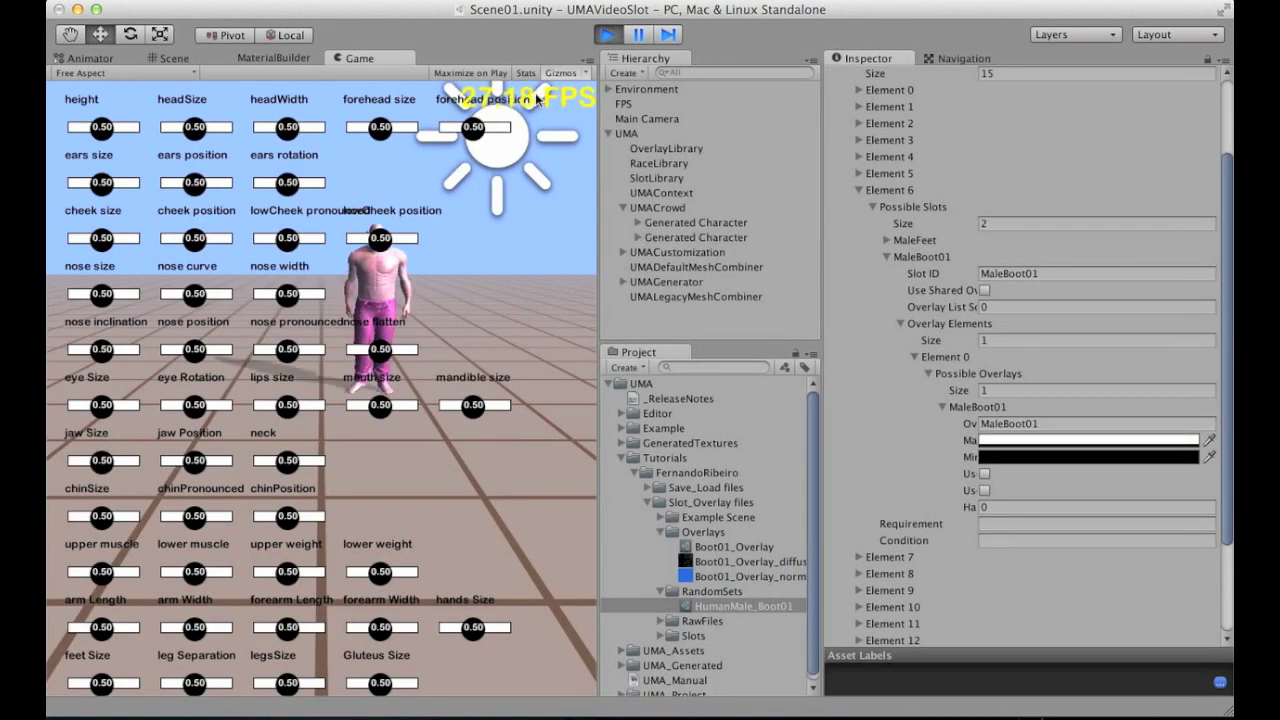
Fly the Scene camera through the crowd to view the tinted MaleBoot01 boots, then stop play
{"action": "left_click", "coordinate": [170, 58]}
{"action": "right_click_drag", "start_coordinate": [420, 260], "coordinate": [412, 338]}
{"action": "right_click_drag", "start_coordinate": [296, 493], "coordinate": [356, 422]}
{"action": "right_click_drag", "start_coordinate": [363, 363], "coordinate": [330, 300]}
{"action": "left_click", "coordinate": [603, 38]}
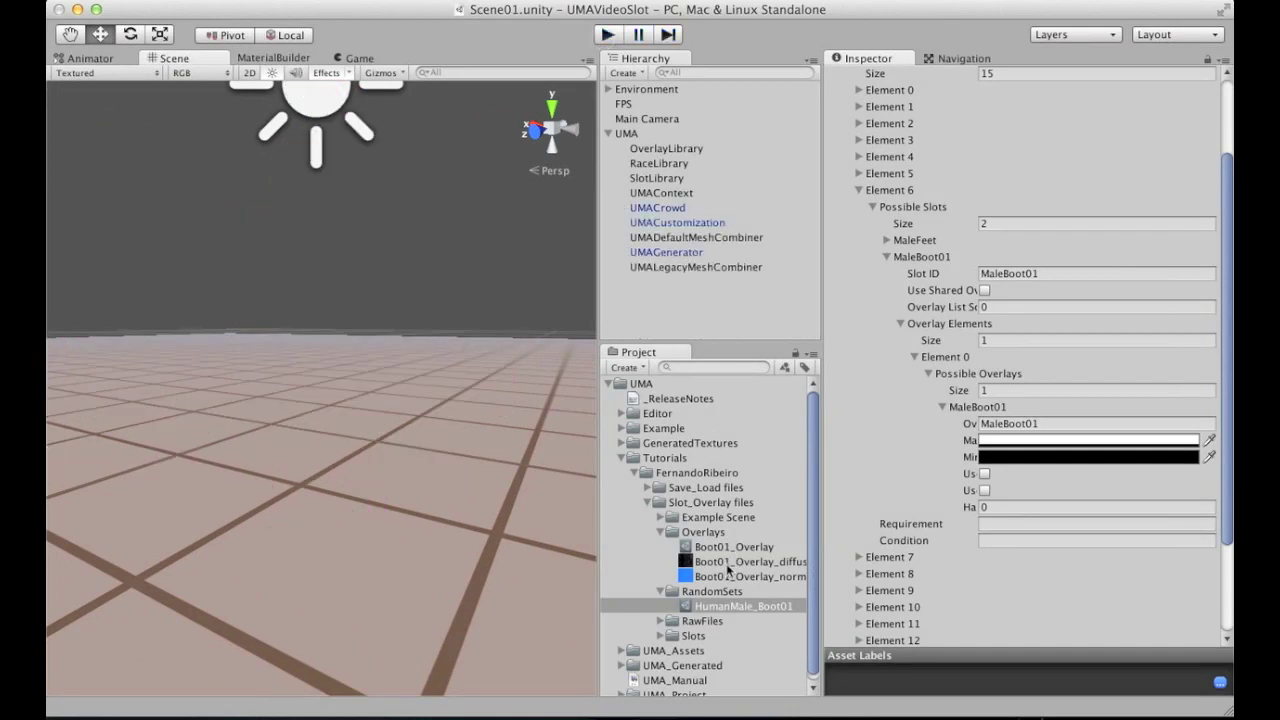
After checking Boot01_Overlay_diffuse, set MaleBoot01's Min RGB to white and replay the scene
{"action": "left_click", "coordinate": [786, 561]}
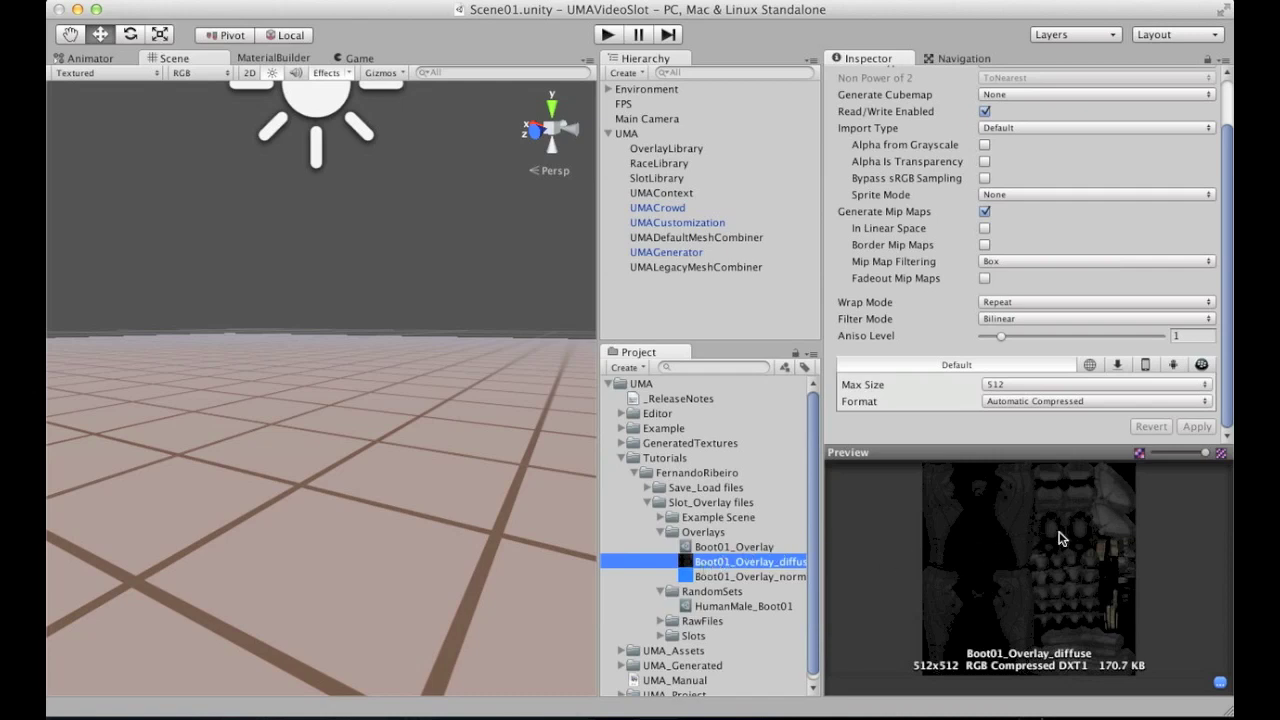
{"action": "left_click", "coordinate": [750, 605]}
{"action": "left_click", "coordinate": [1009, 513]}
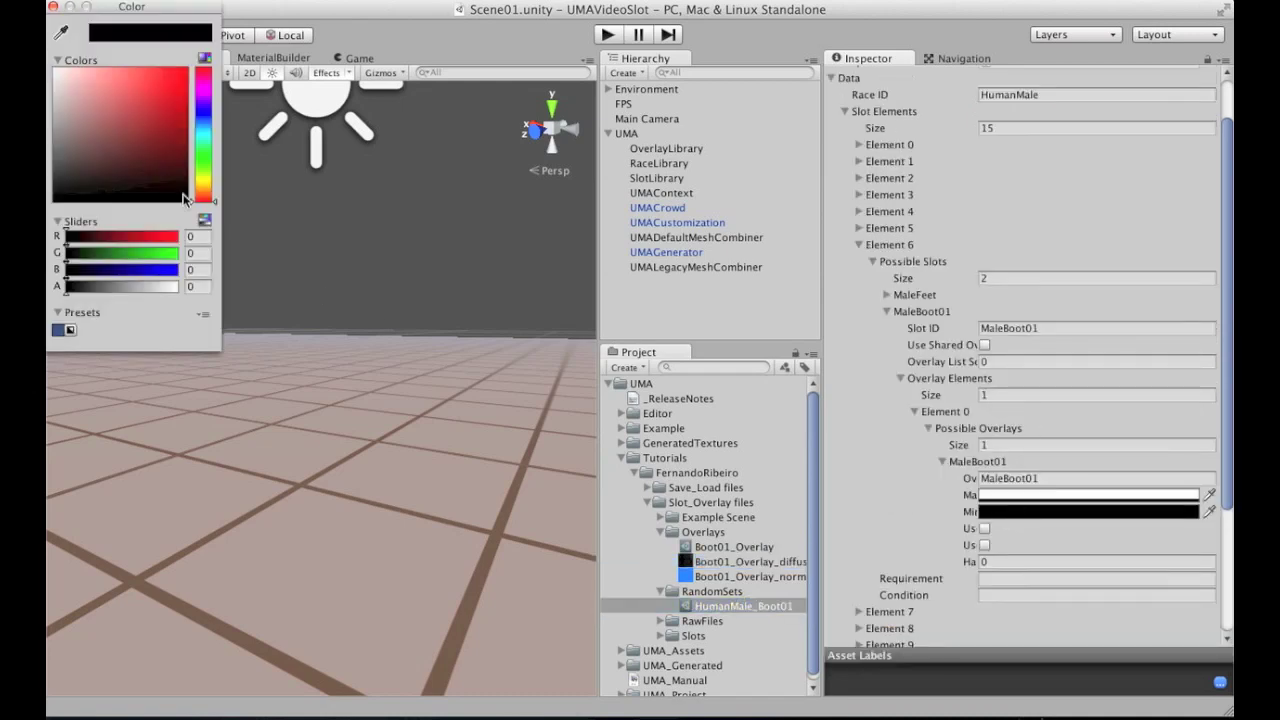
{"action": "left_click", "coordinate": [54, 8]}
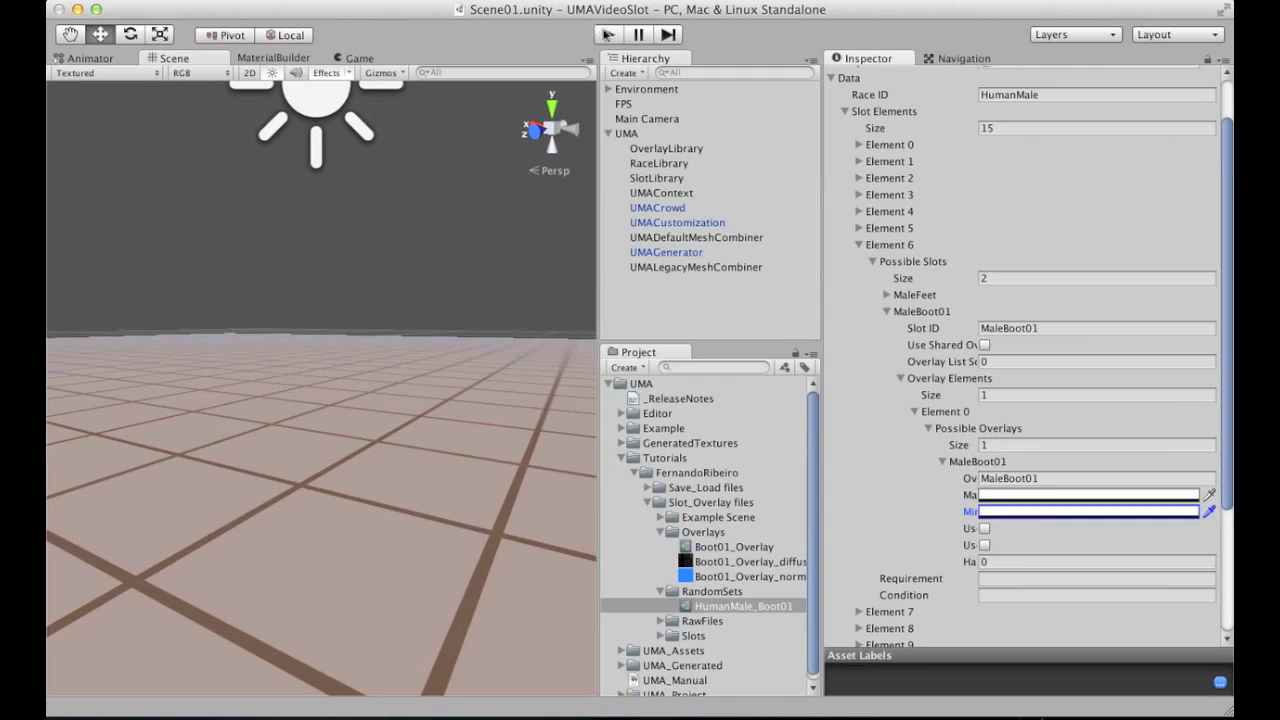
{"action": "left_click", "coordinate": [607, 34]}
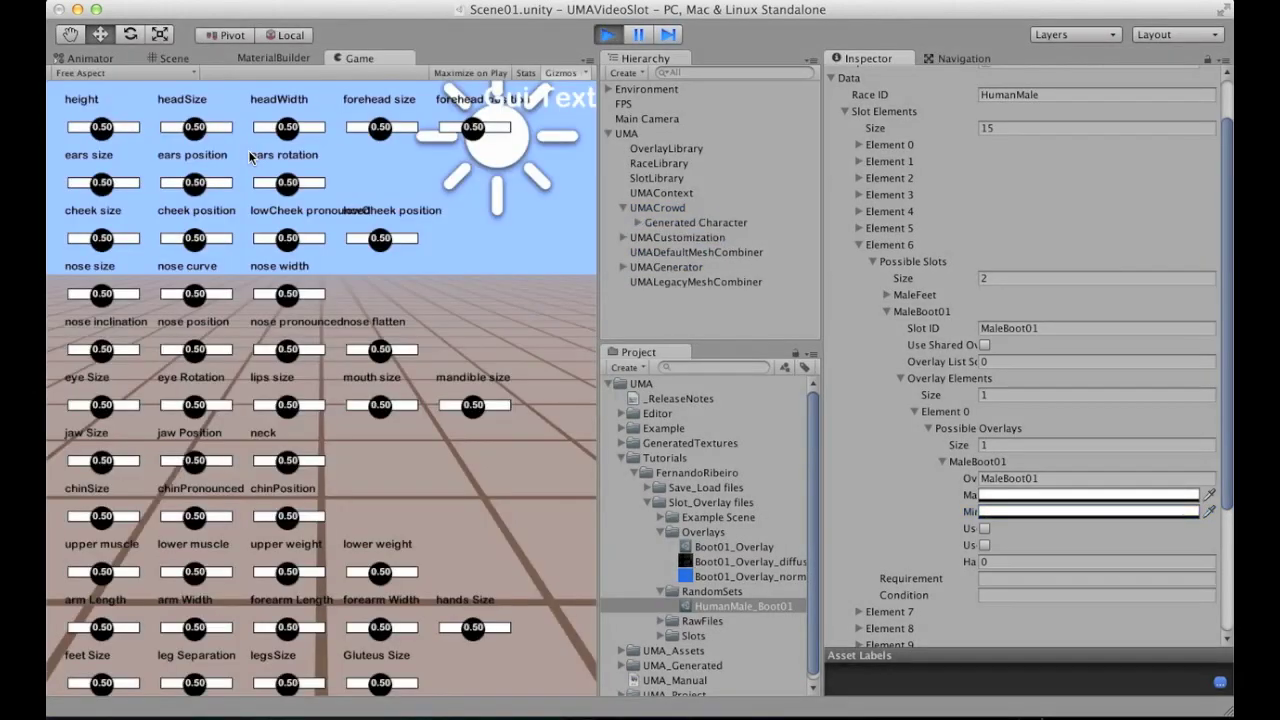
Bring back the Scene view and orbit down to look at a character's boot
{"action": "left_click_drag", "start_coordinate": [89, 58], "coordinate": [168, 68]}
{"action": "left_click_drag", "start_coordinate": [360, 260], "coordinate": [491, 271], "text": "alt"}
{"action": "right_click_drag", "start_coordinate": [491, 271], "coordinate": [358, 307], "text": "alt"}
{"action": "left_click_drag", "start_coordinate": [358, 307], "coordinate": [380, 355], "text": "alt"}
Orbit and zoom in close around the green-trousered character's grey Boot01 boots
{"action": "middle_click_drag", "start_coordinate": [350, 340], "coordinate": [320, 323]}
{"action": "left_click_drag", "start_coordinate": [322, 323], "coordinate": [375, 336], "text": "alt"}
{"action": "scroll", "coordinate": [366, 336], "scroll_direction": "down", "scroll_amount": 6}
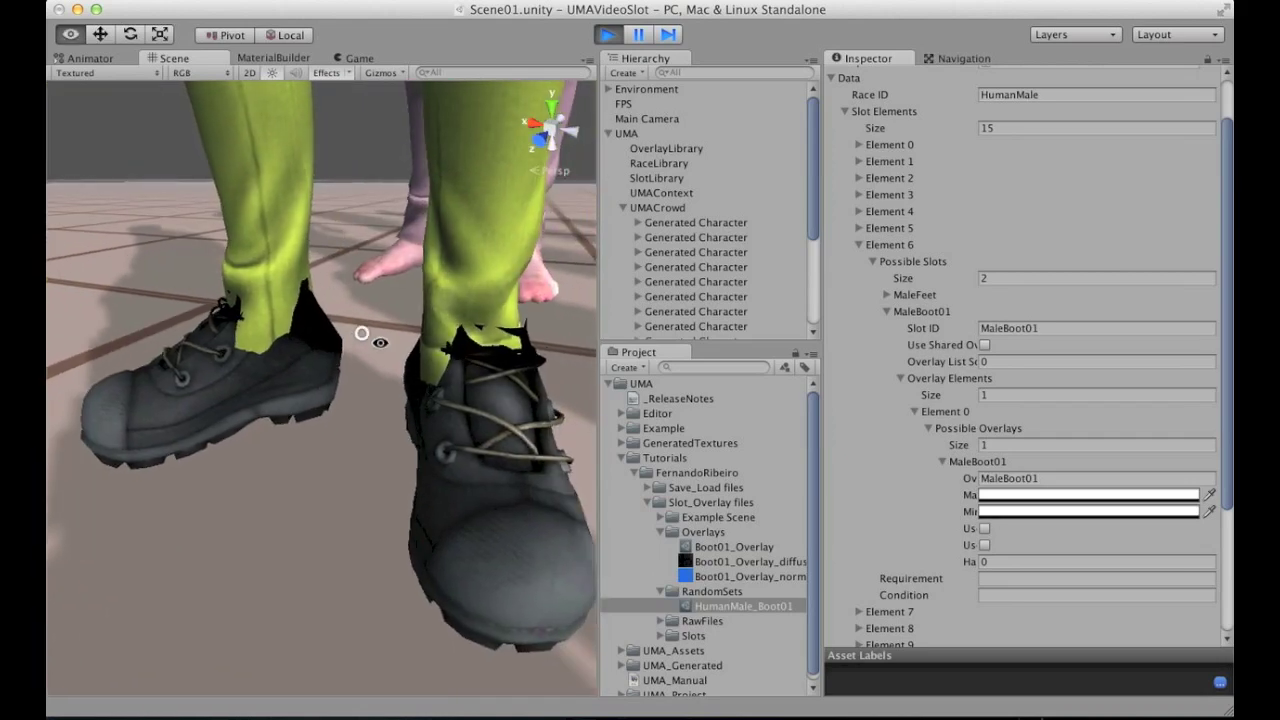
{"action": "mouse_move", "coordinate": [350, 345]}
{"action": "left_mouse_down", "text": "alt"}
{"action": "mouse_move", "coordinate": [389, 343]}
{"action": "mouse_move", "coordinate": [362, 364]}
{"action": "left_mouse_up", "text": "alt"}
{"action": "scroll", "coordinate": [306, 363], "scroll_direction": "down", "scroll_amount": 4}
{"action": "scroll", "coordinate": [300, 366], "scroll_direction": "up", "scroll_amount": 5}
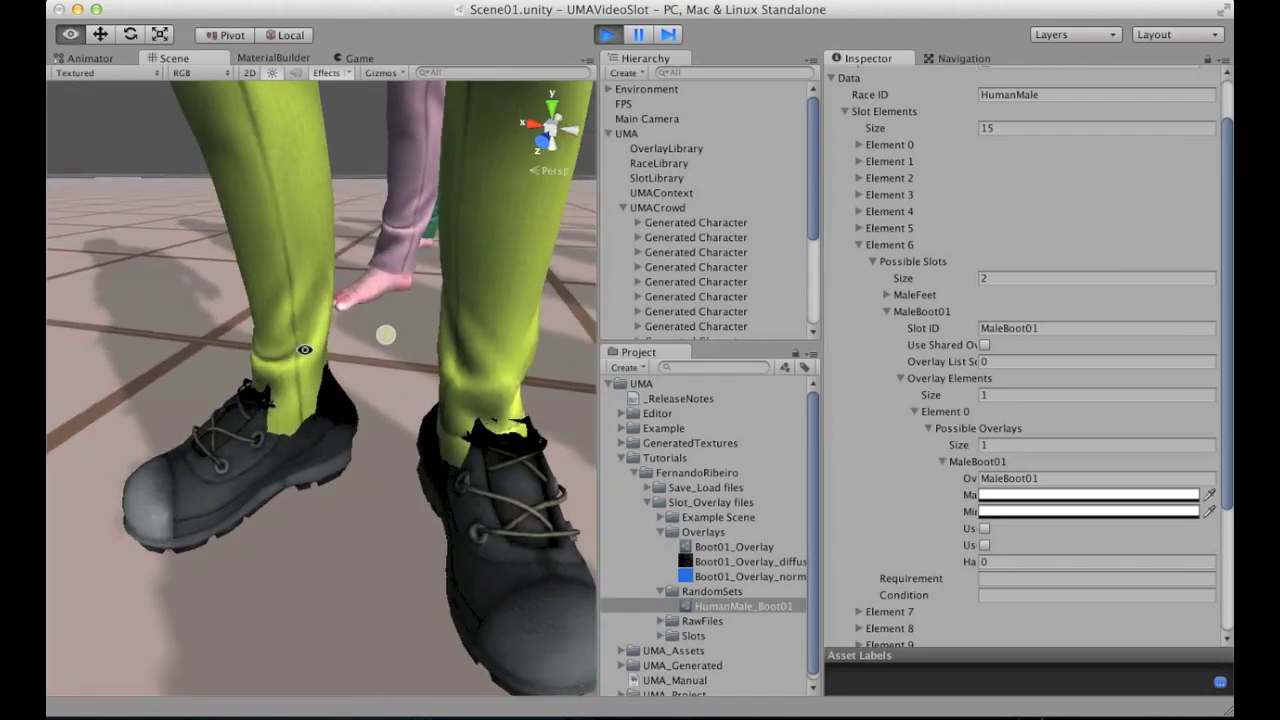
{"action": "left_click_drag", "start_coordinate": [249, 443], "coordinate": [345, 410], "text": "alt"}
Pull back and pan across the crowd to check the other characters' boots
{"action": "right_click_drag", "start_coordinate": [345, 410], "coordinate": [191, 420], "text": "alt"}
{"action": "left_click_drag", "start_coordinate": [191, 420], "coordinate": [313, 295], "text": "alt"}
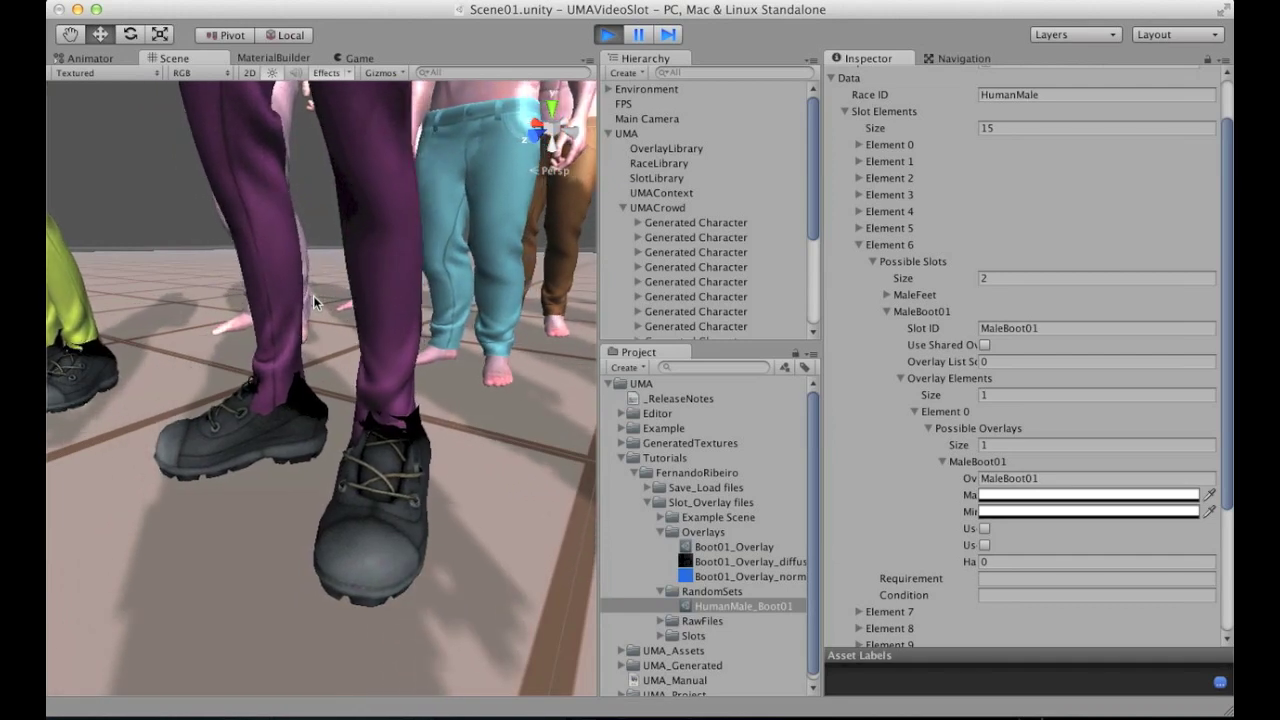
{"action": "right_click_drag", "start_coordinate": [313, 295], "coordinate": [406, 316], "text": "alt"}
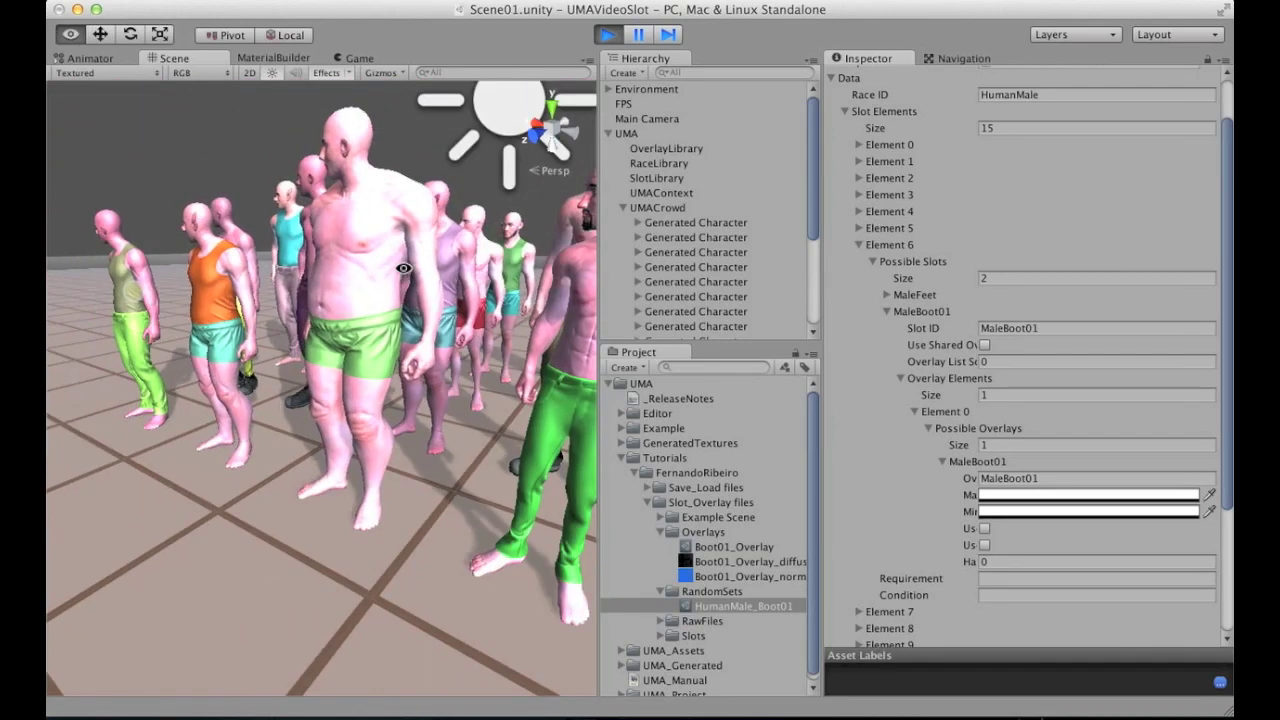
{"action": "left_click_drag", "start_coordinate": [406, 316], "coordinate": [378, 318]}
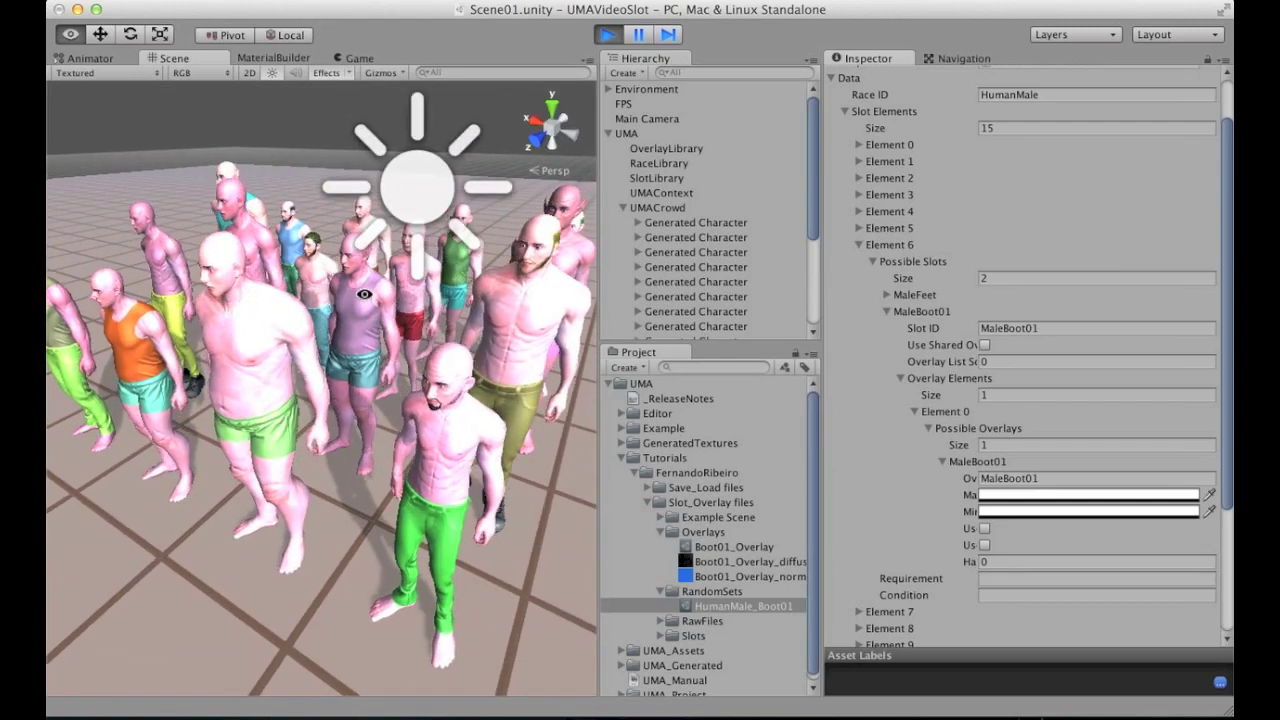